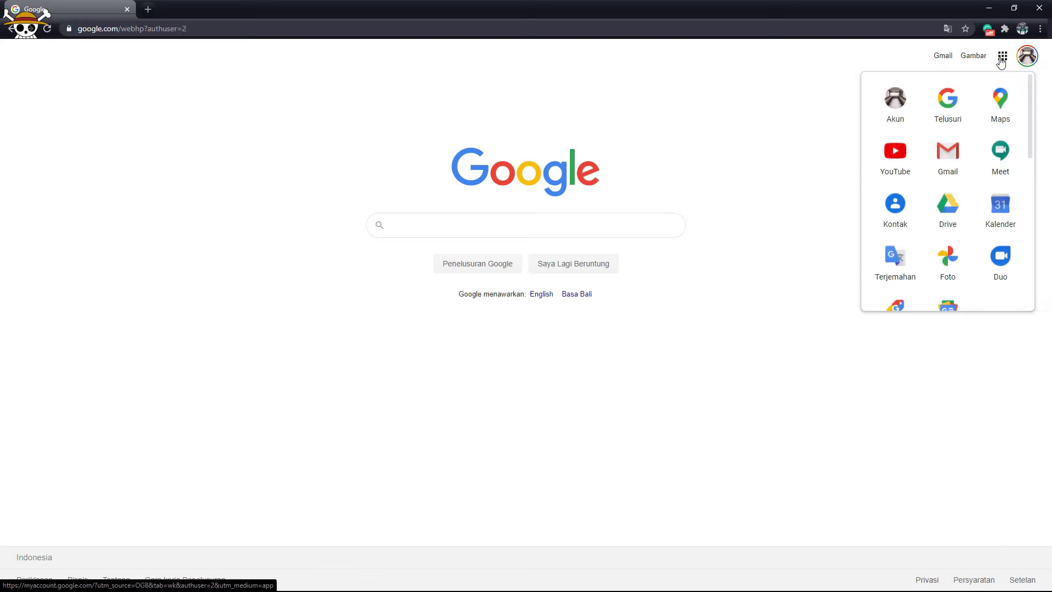
# Open the Google Forms home page by way of Google Docs.
pyautogui.scroll(-4, 959, 183)
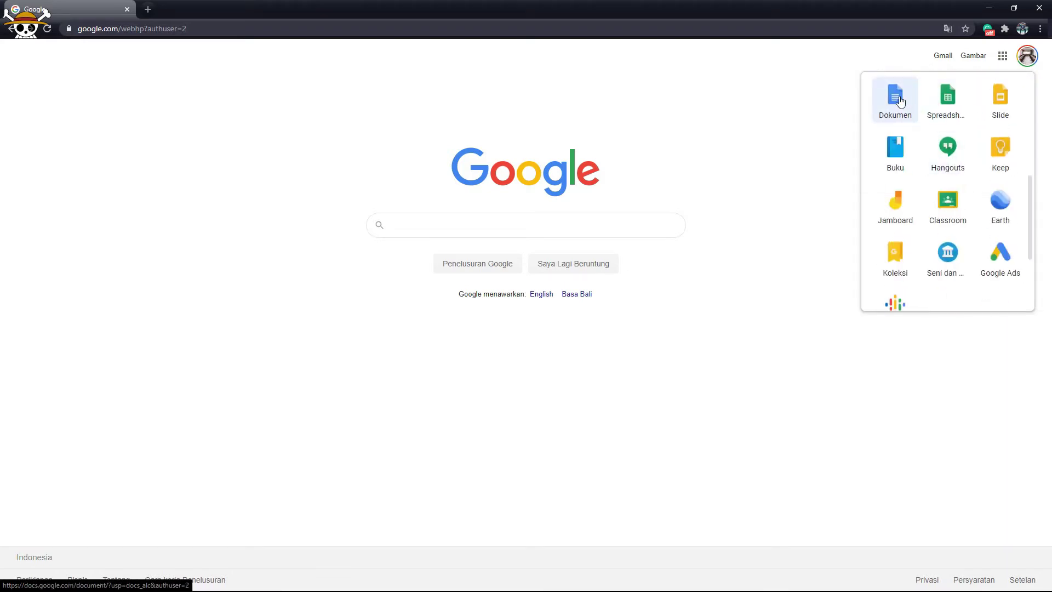
pyautogui.scroll(2, 905, 103)
pyautogui.click(897, 210)
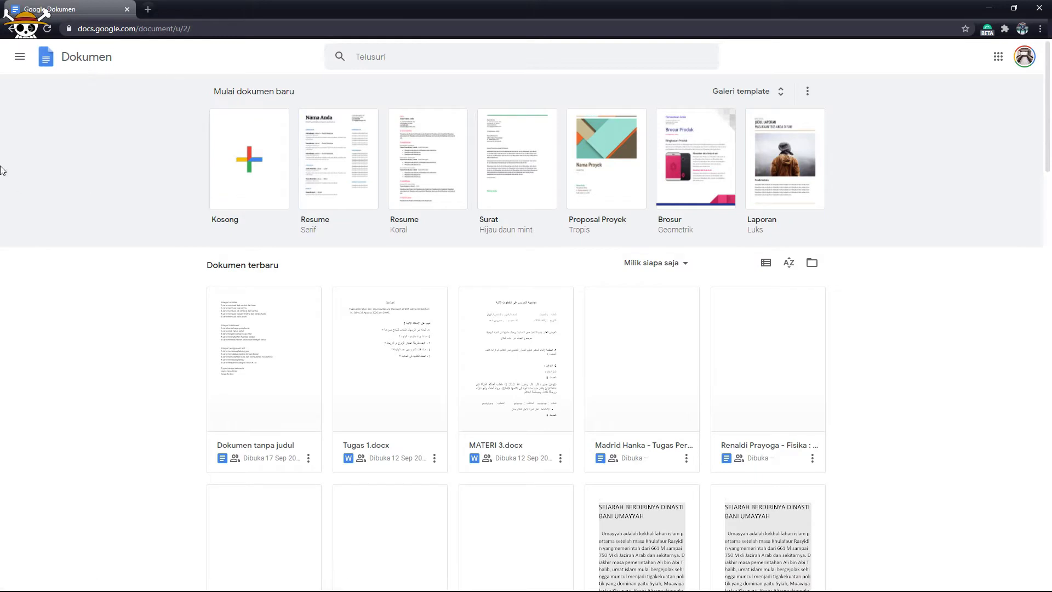
pyautogui.click(20, 57)
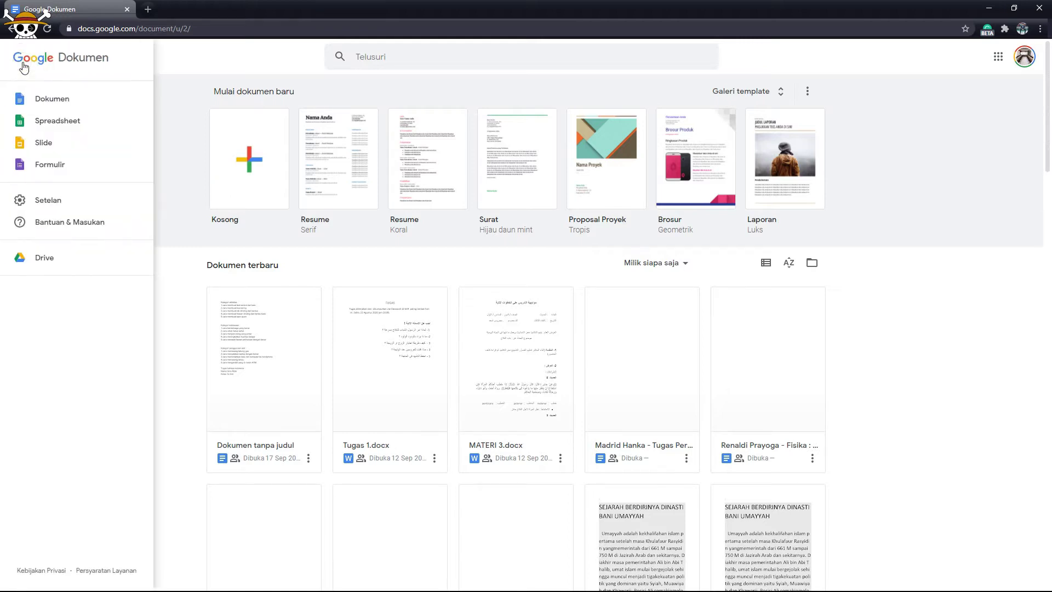
pyautogui.click(45, 165)
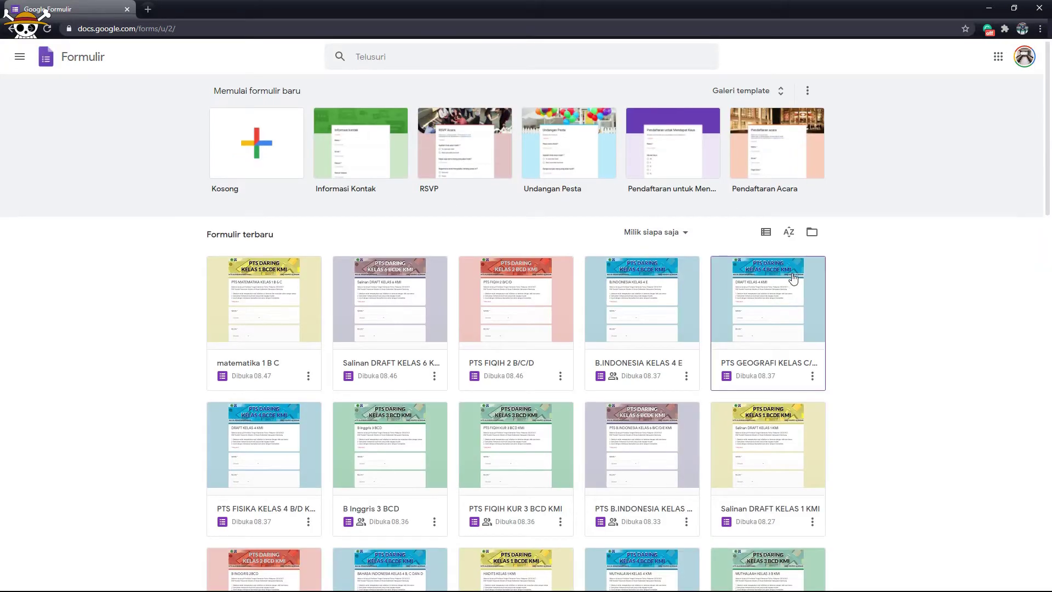
# Find and open an AQIDAH AKHLAK 3 BCD KMI form among the recent forms.
pyautogui.scroll(-3, 793, 274)
pyautogui.scroll(-14, 793, 274)
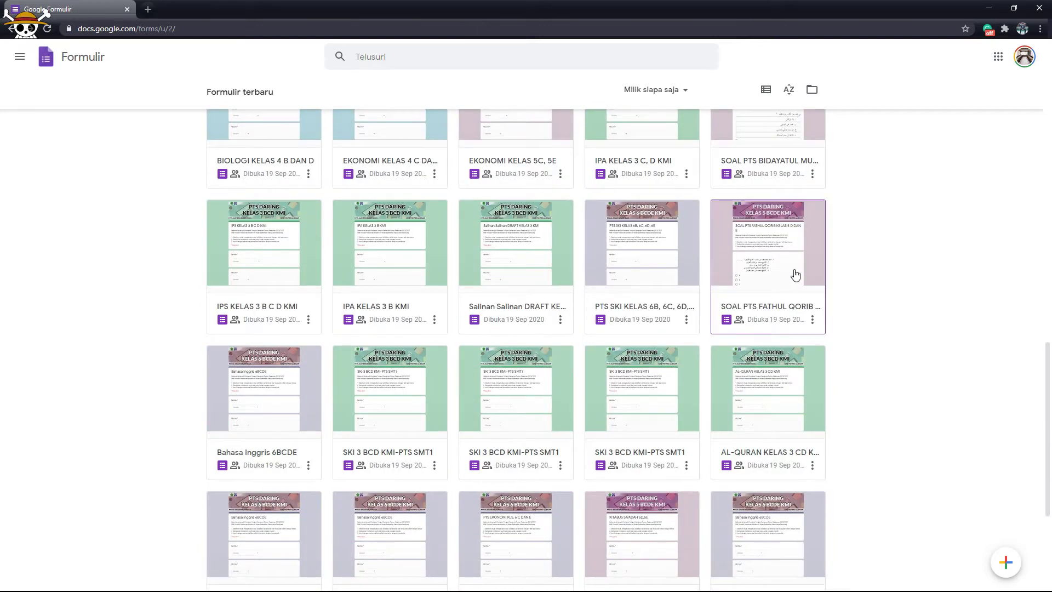
pyautogui.scroll(-4, 795, 274)
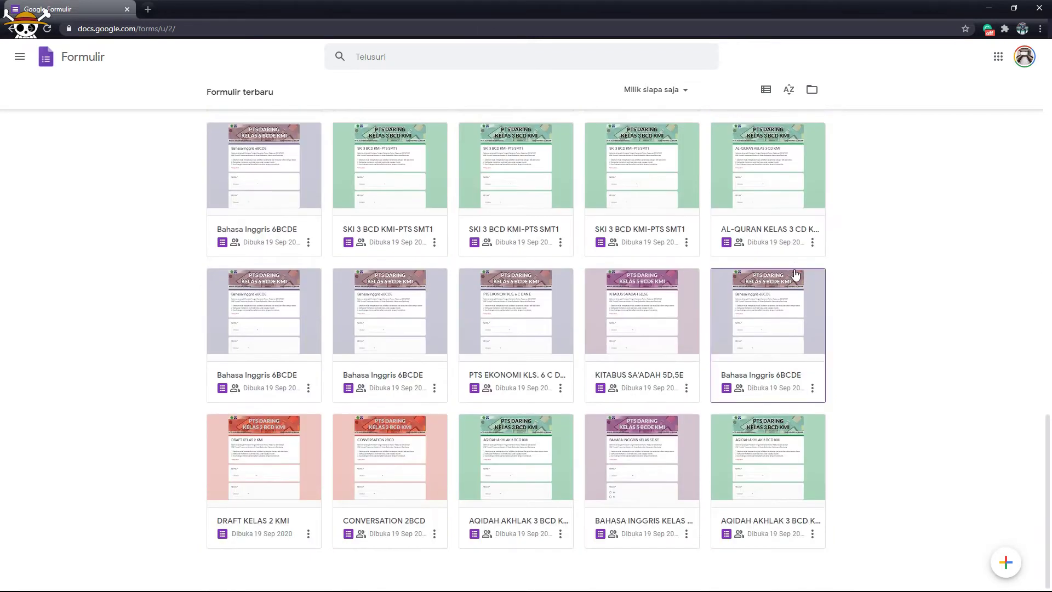
pyautogui.scroll(-3, 813, 439)
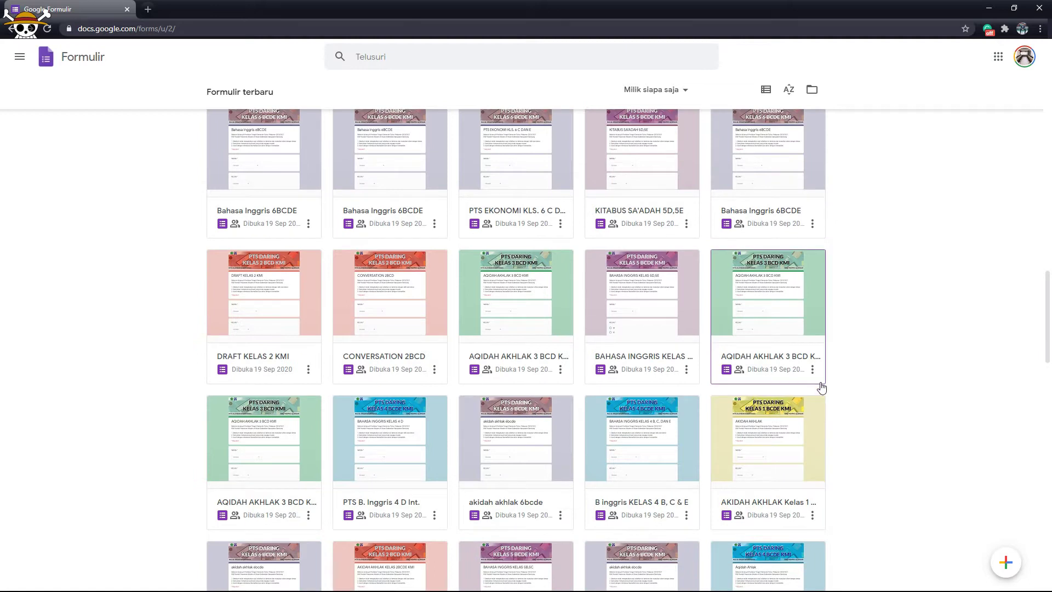
pyautogui.click(793, 321)
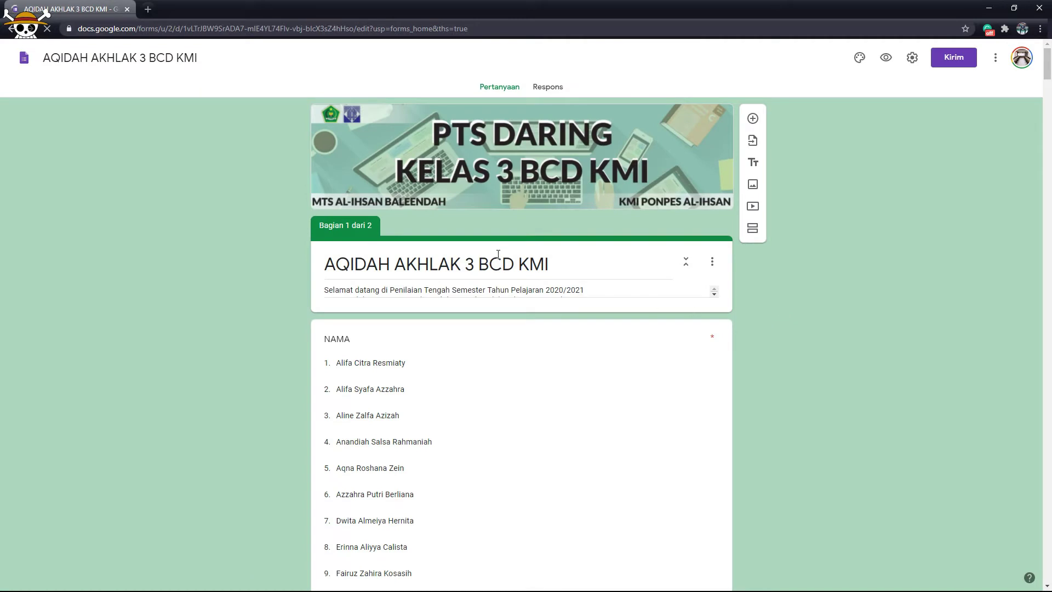
# Look over the form's questions and examine the summary charts of its responses.
pyautogui.scroll(-3, 500, 256)
pyautogui.scroll(-13, 430, 213)
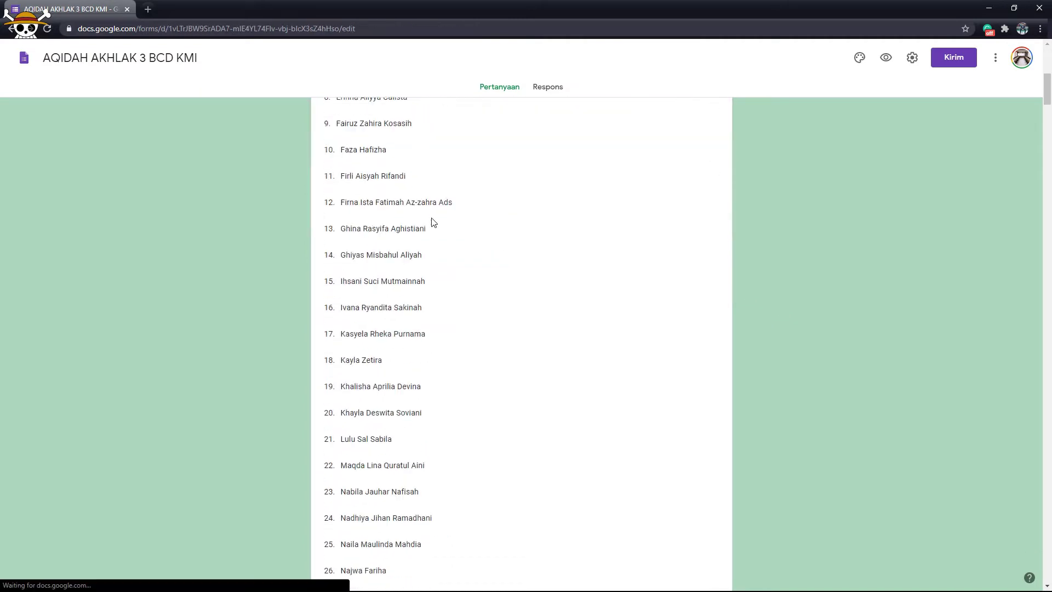
pyautogui.scroll(17, 478, 241)
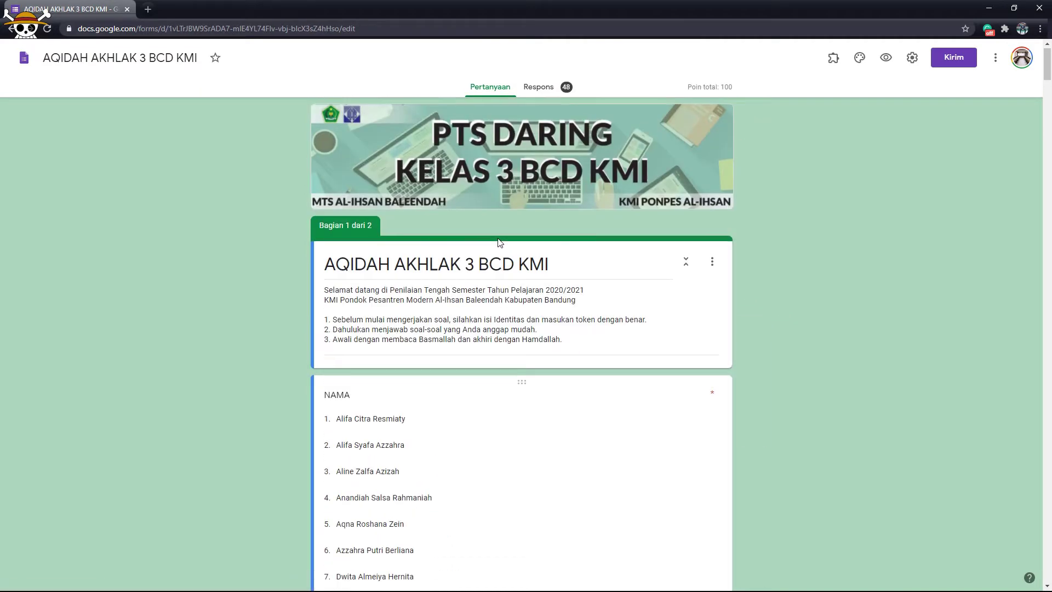
pyautogui.click(549, 94)
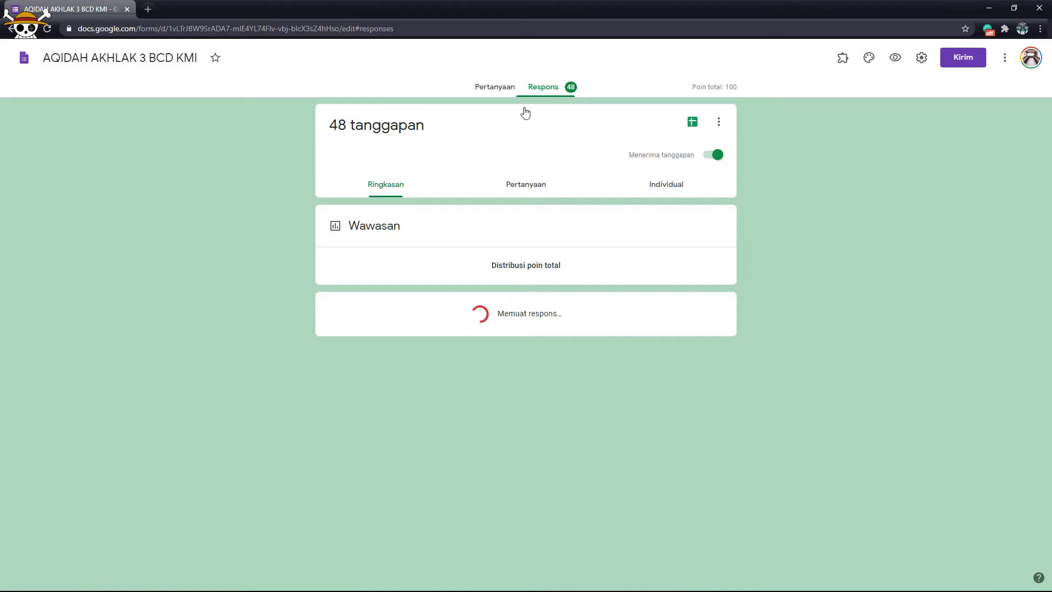
pyautogui.scroll(-9, 518, 230)
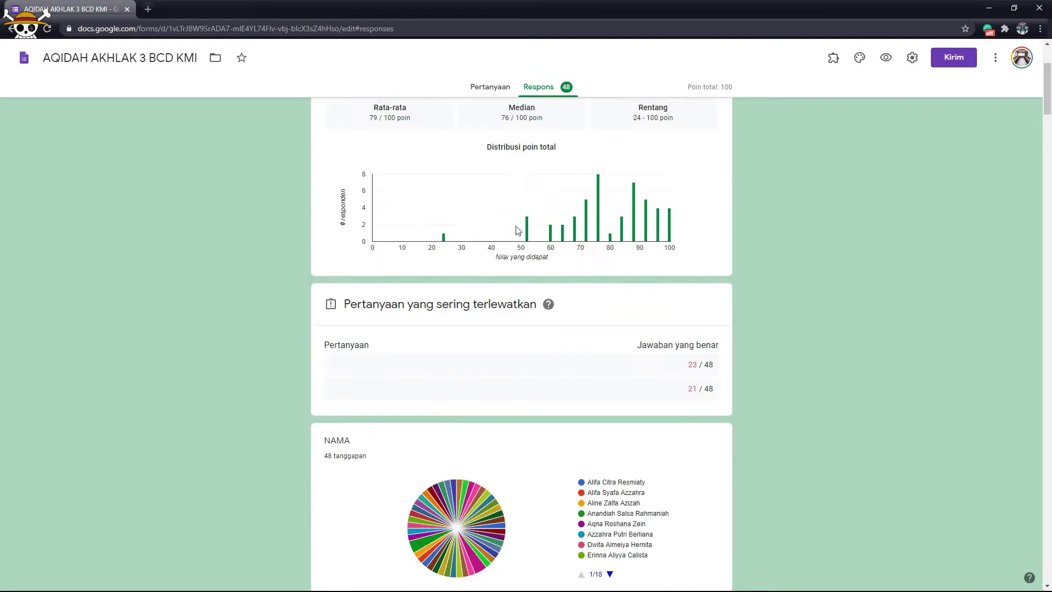
pyautogui.scroll(-3, 519, 231)
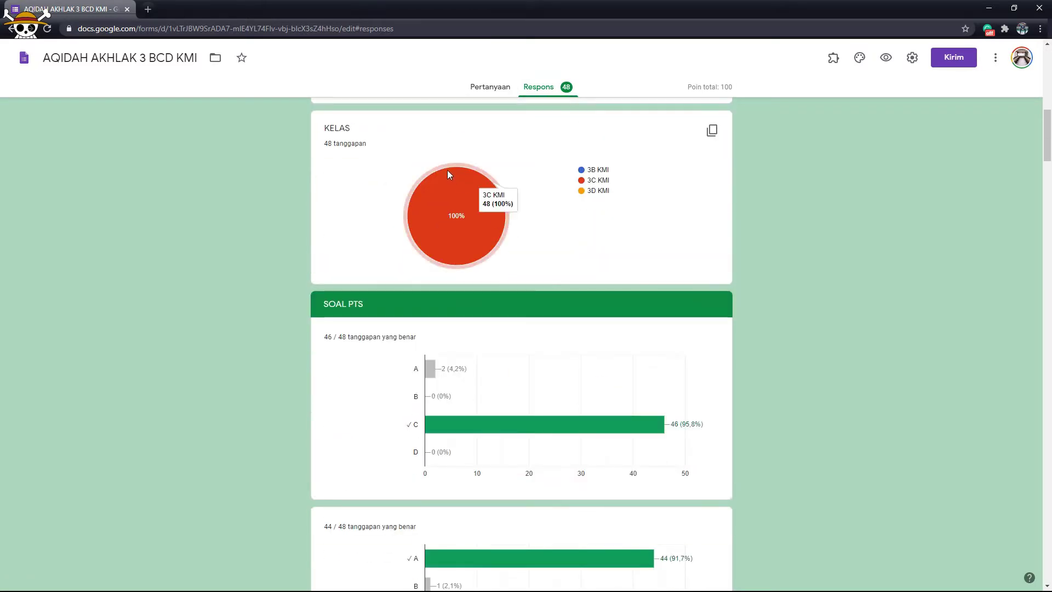
pyautogui.moveTo(435, 172)
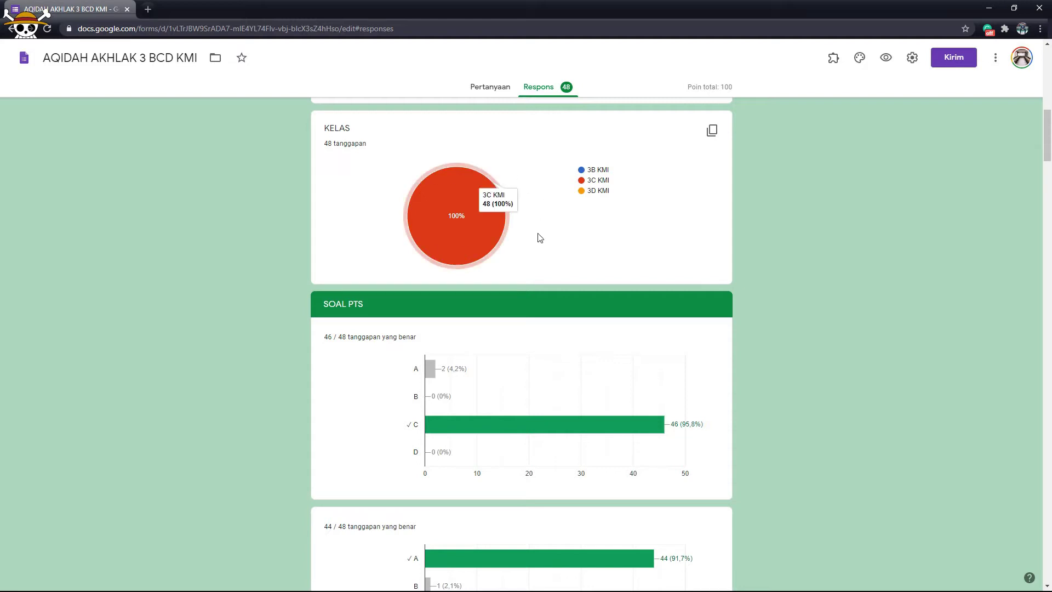
pyautogui.scroll(-4, 547, 235)
pyautogui.scroll(15, 552, 239)
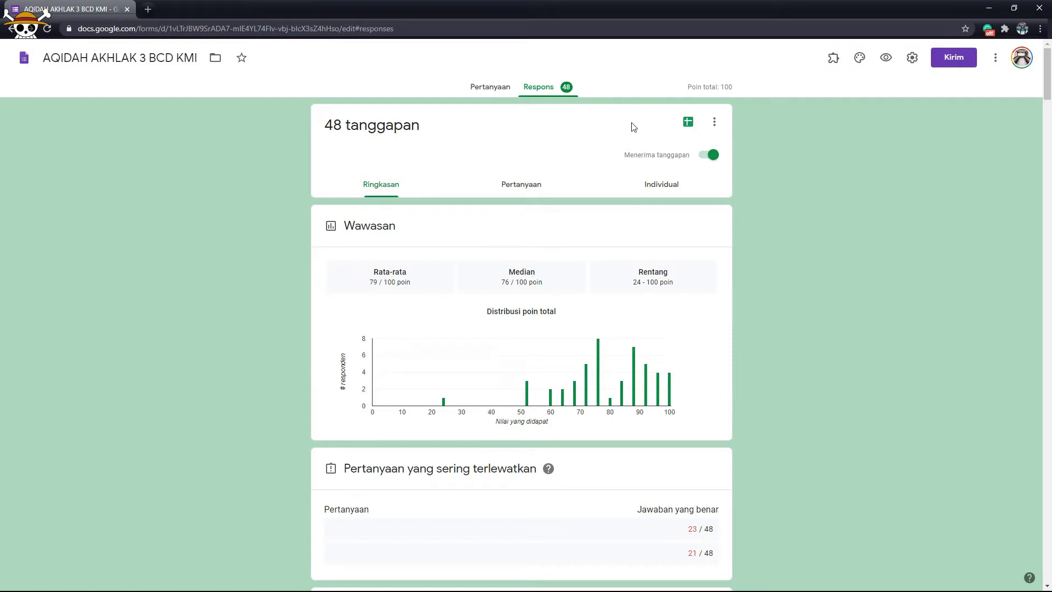
# Open the form's response spreadsheet and look through the recorded responses.
pyautogui.click(686, 124)
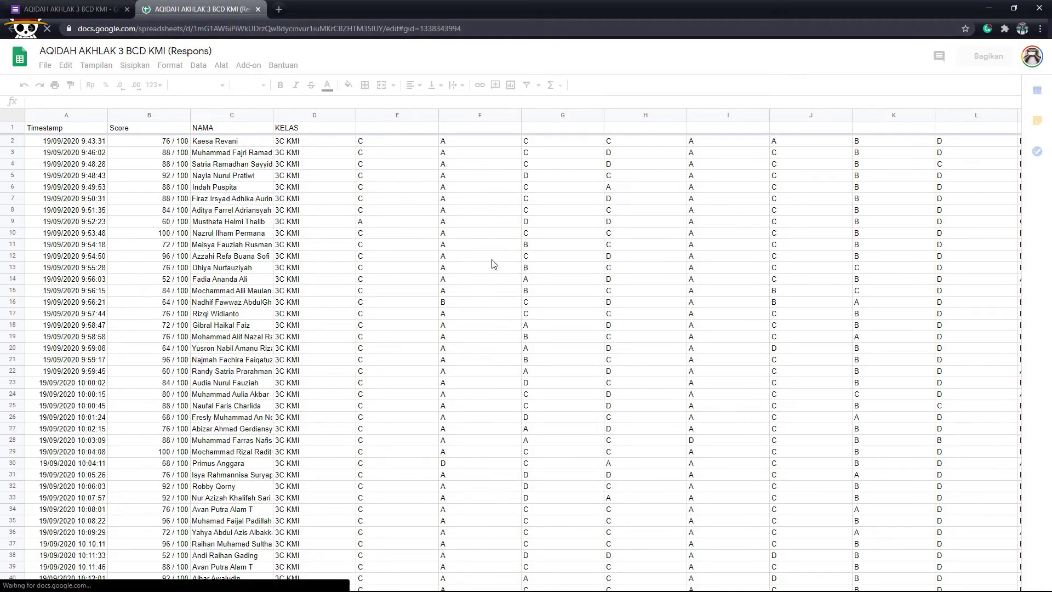
pyautogui.scroll(-4, 230, 189)
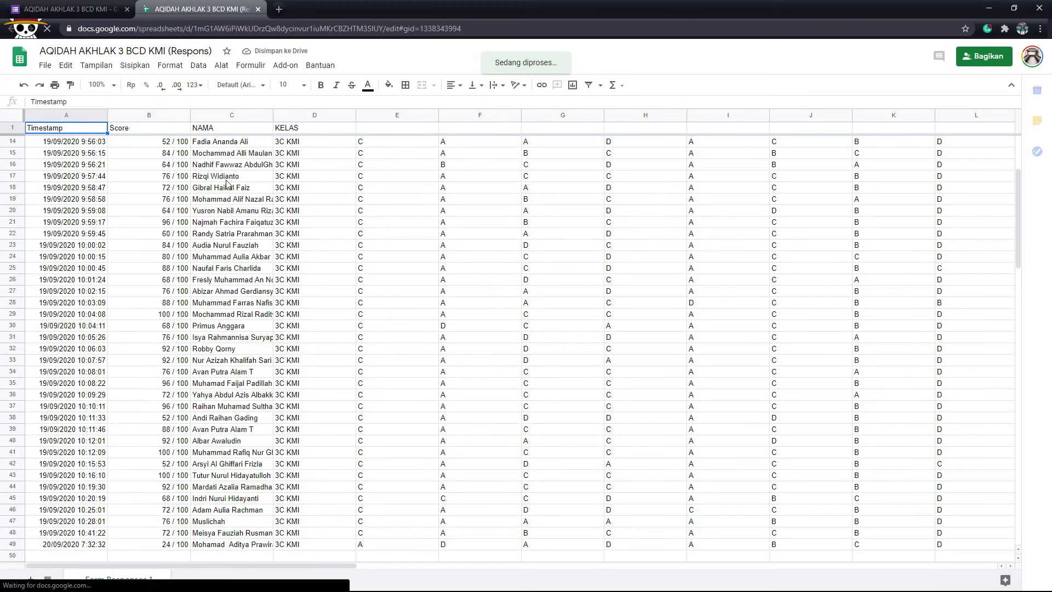
pyautogui.scroll(4, 289, 340)
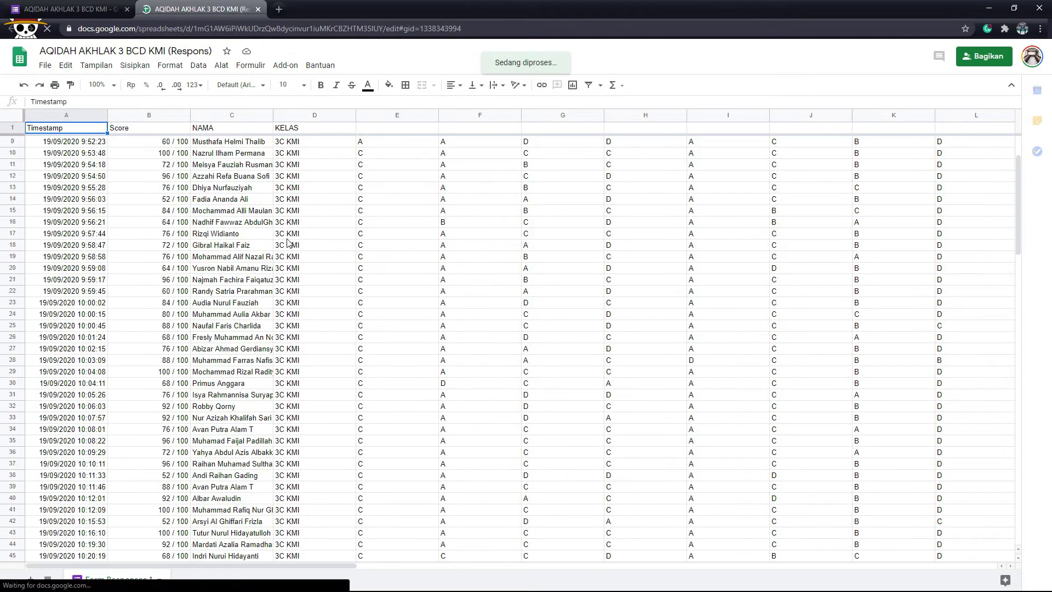
# Widen the NAMA column in the response spreadsheet so the full student names fit.
pyautogui.click(306, 155)
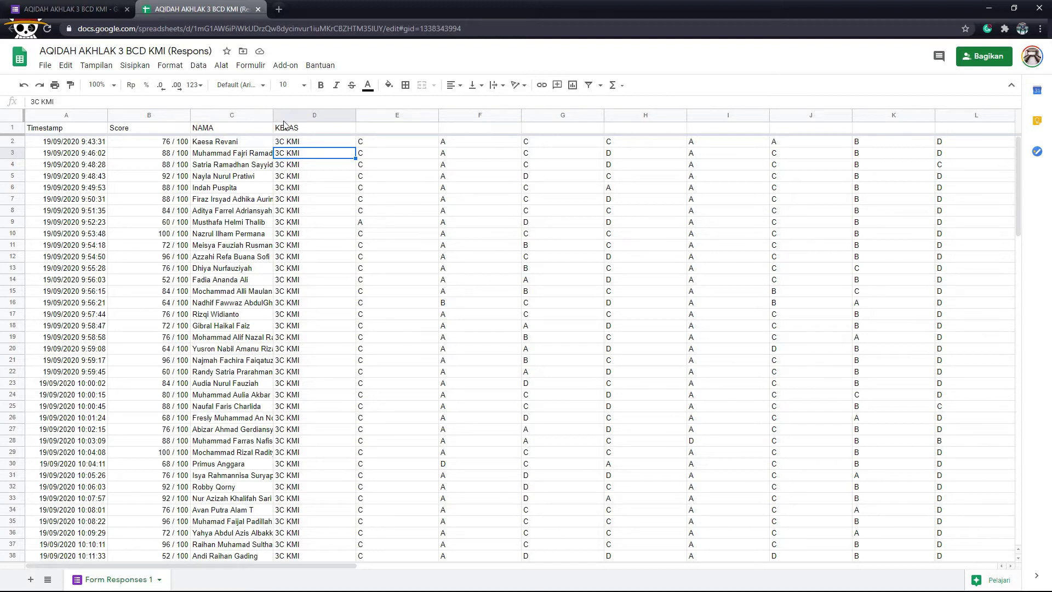
pyautogui.moveTo(272, 116); pyautogui.dragTo(340, 118)
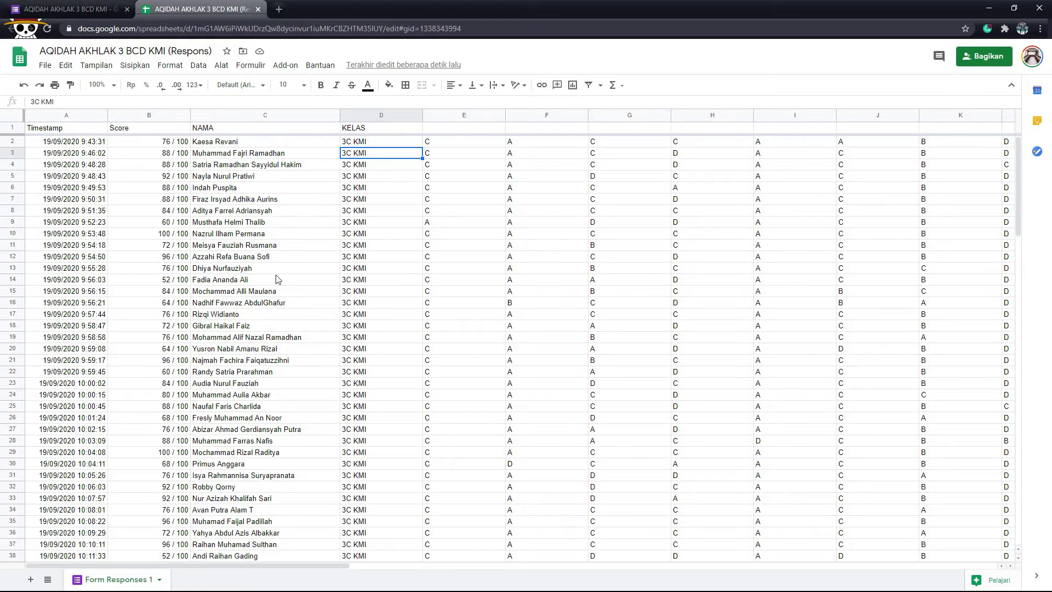
pyautogui.scroll(-2, 271, 281)
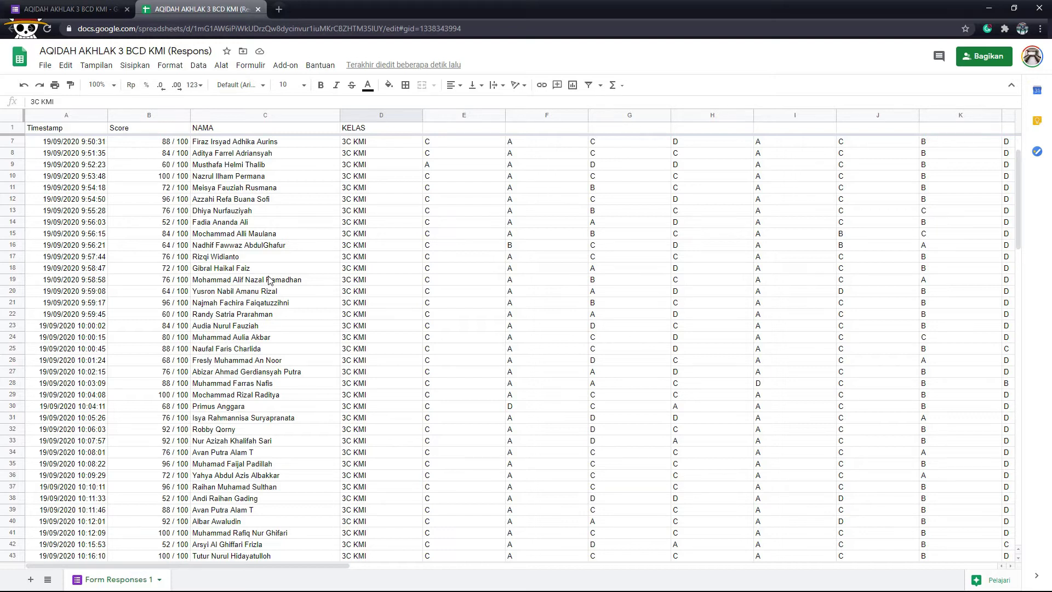
# Open the recent workbook 3 C from File Explorer in Excel and widen its Akidah Akhlak result column F.
pyautogui.hotkey('alt', 'Tab')
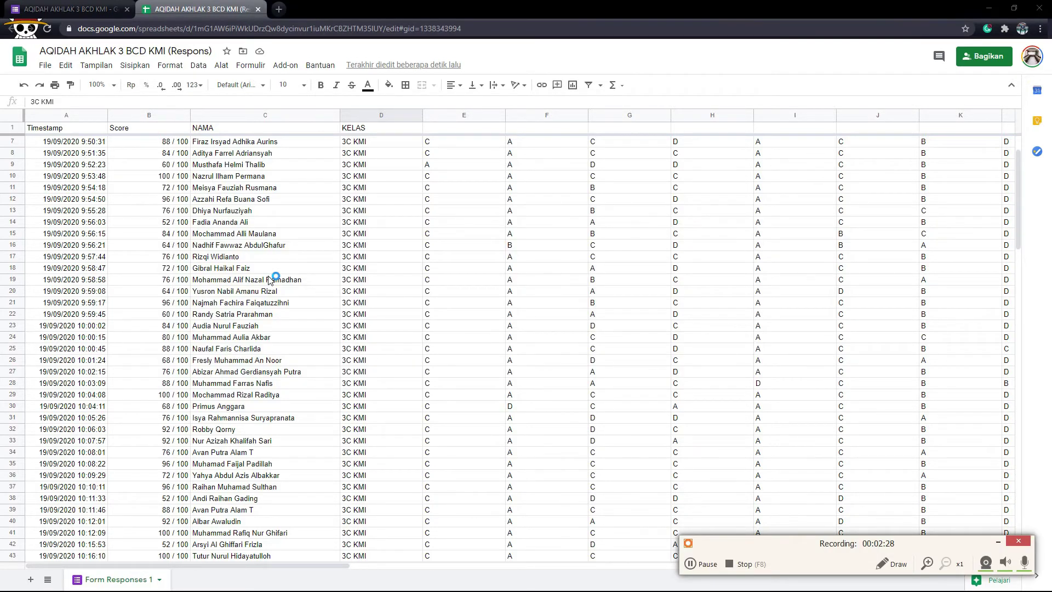
pyautogui.press('super+e')
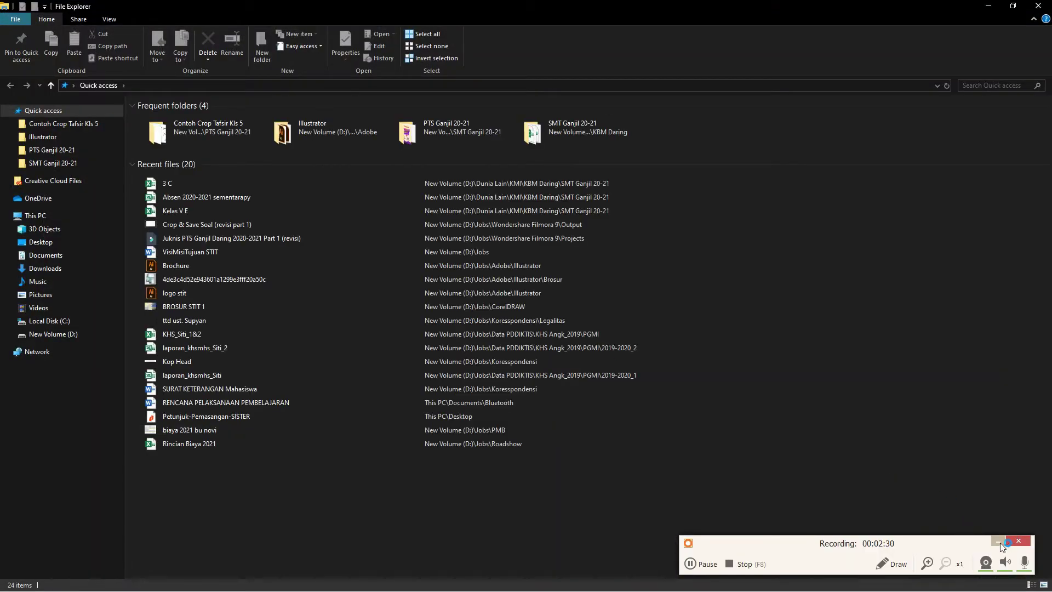
pyautogui.click(998, 542)
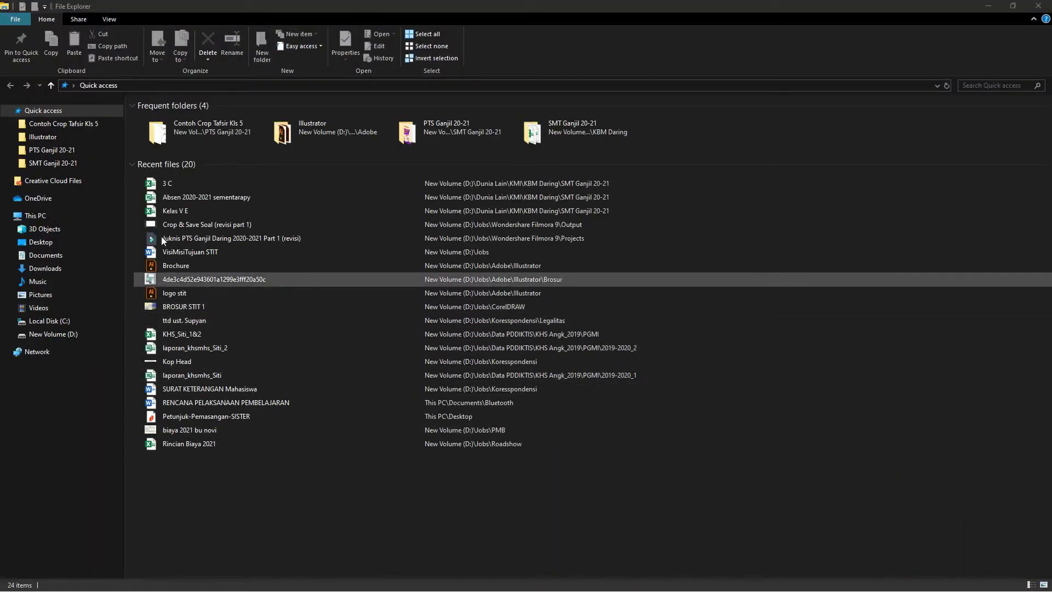
pyautogui.doubleClick(171, 183)
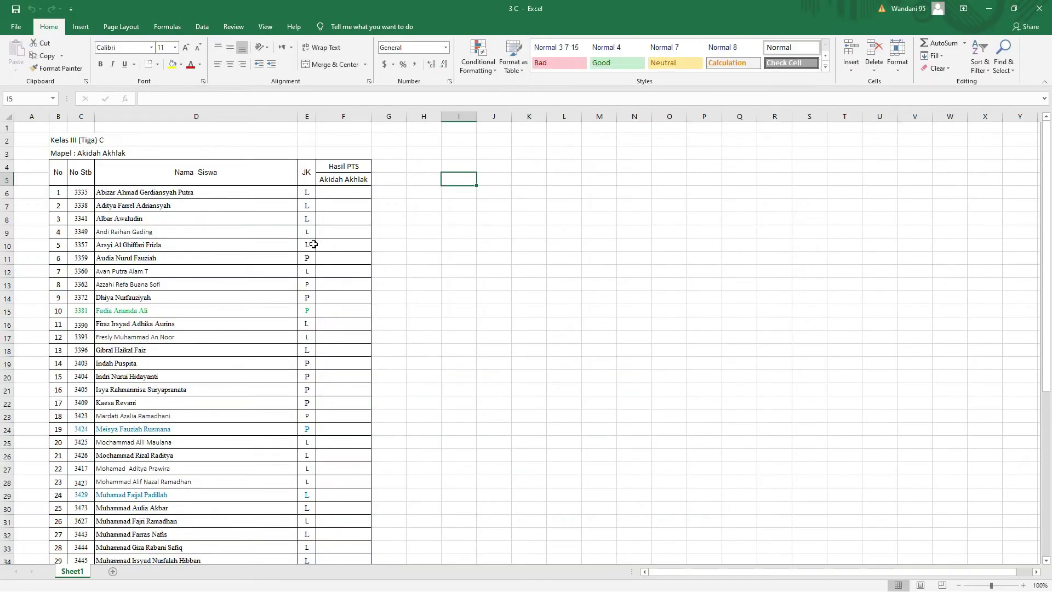
pyautogui.moveTo(371, 116); pyautogui.dragTo(424, 117)
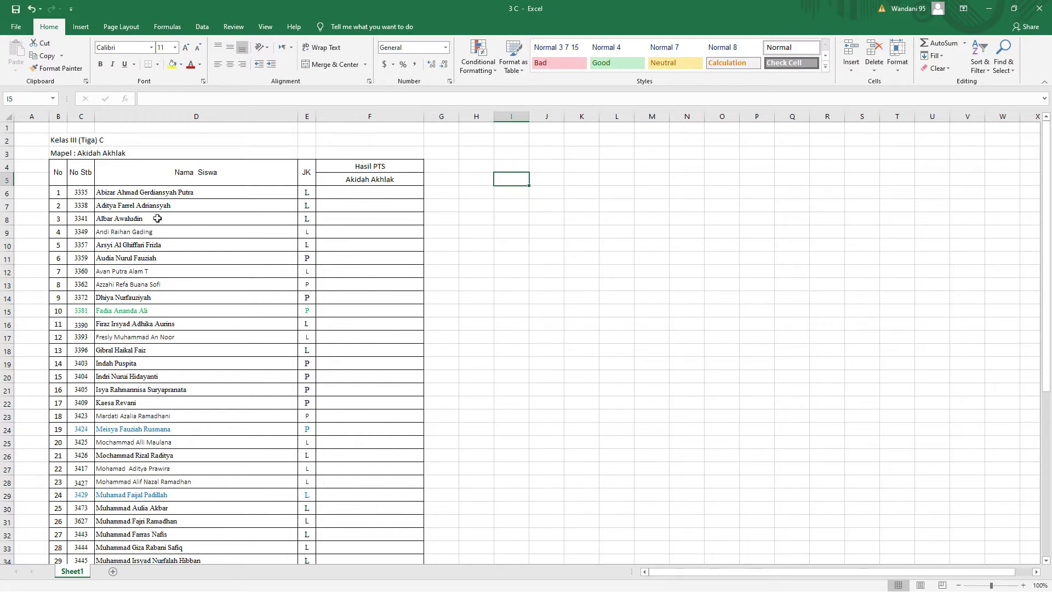
# Examine the Akidah Akhlak result cells and the JK column in the class list.
pyautogui.click(385, 192)
pyautogui.click(386, 204)
pyautogui.click(387, 220)
pyautogui.click(387, 234)
pyautogui.click(387, 245)
pyautogui.scroll(-2, 368, 296)
pyautogui.scroll(2, 369, 296)
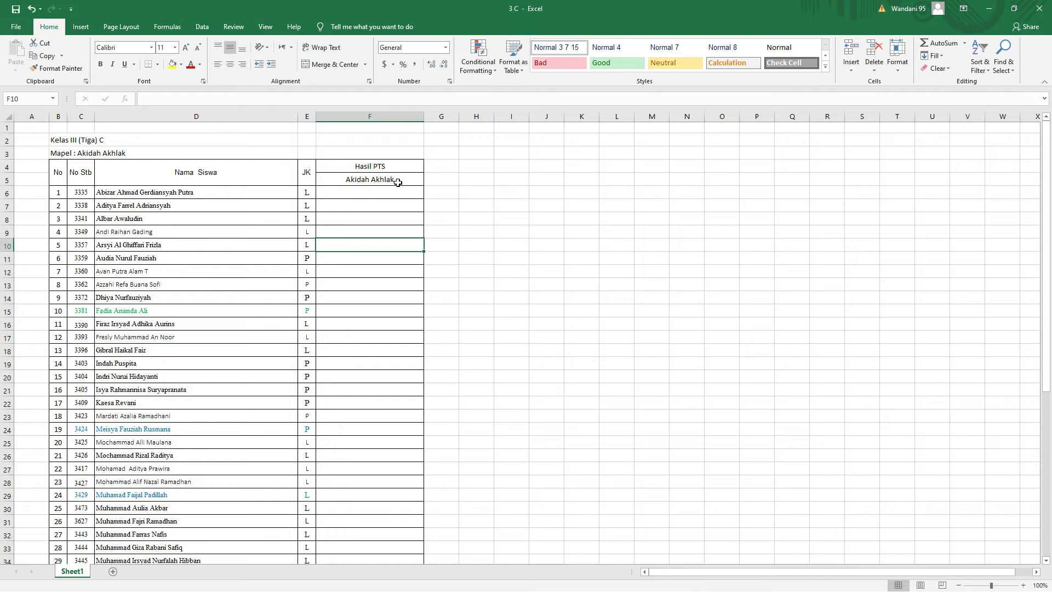
pyautogui.click(308, 116)
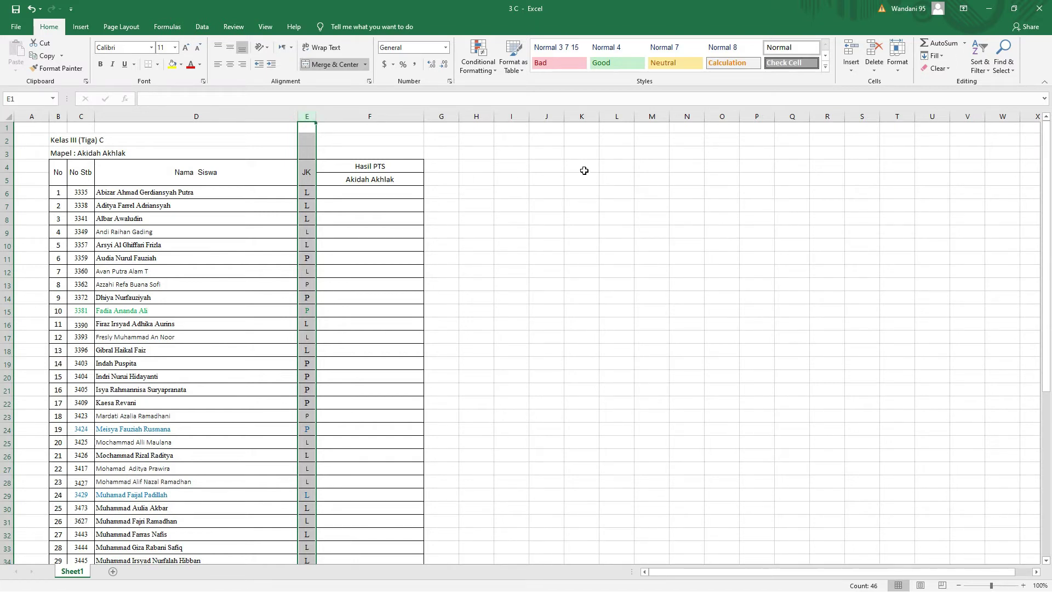
pyautogui.click(379, 152)
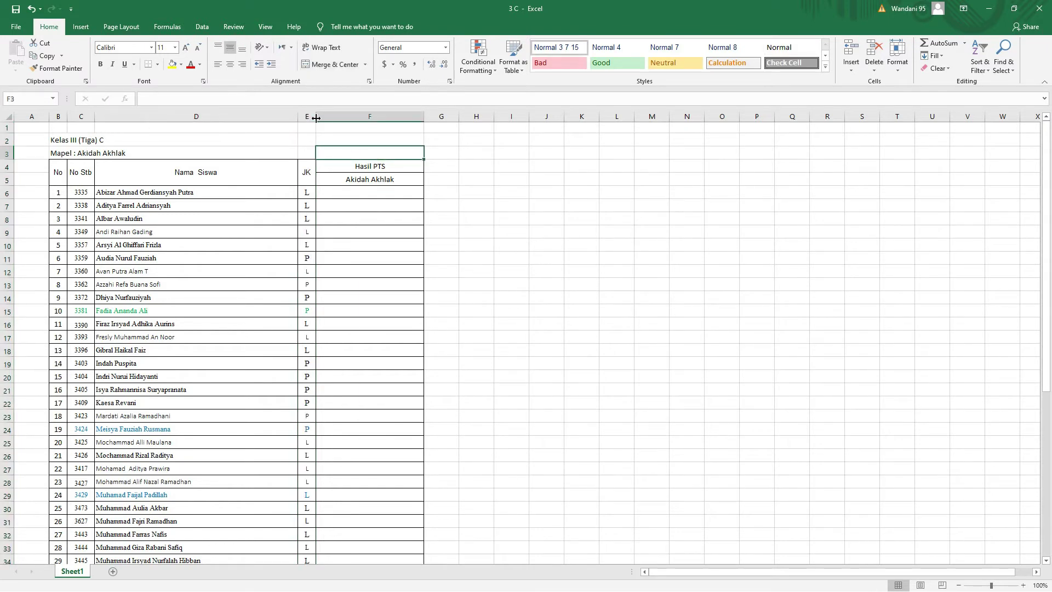
# Switch back to the response spreadsheet in the browser and select the Score, NAMA and KELAS entries starting at row 2.
pyautogui.hotkey('alt', 'Tab')
pyautogui.hotkey('alt', 'Tab')
pyautogui.hotkey('alt', 'Tab')
pyautogui.scroll(2, 269, 231)
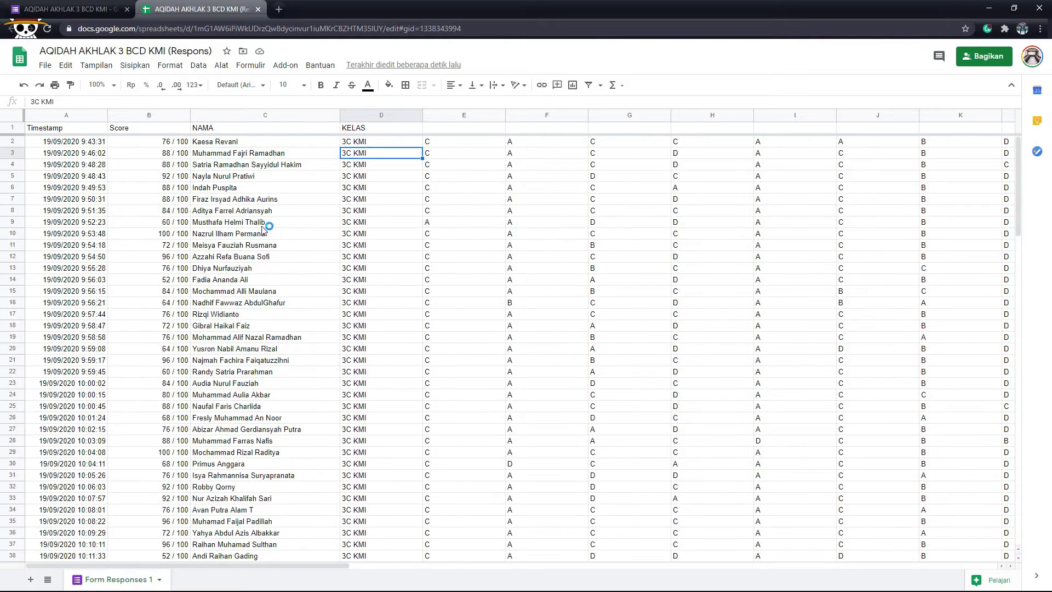
pyautogui.click(225, 144)
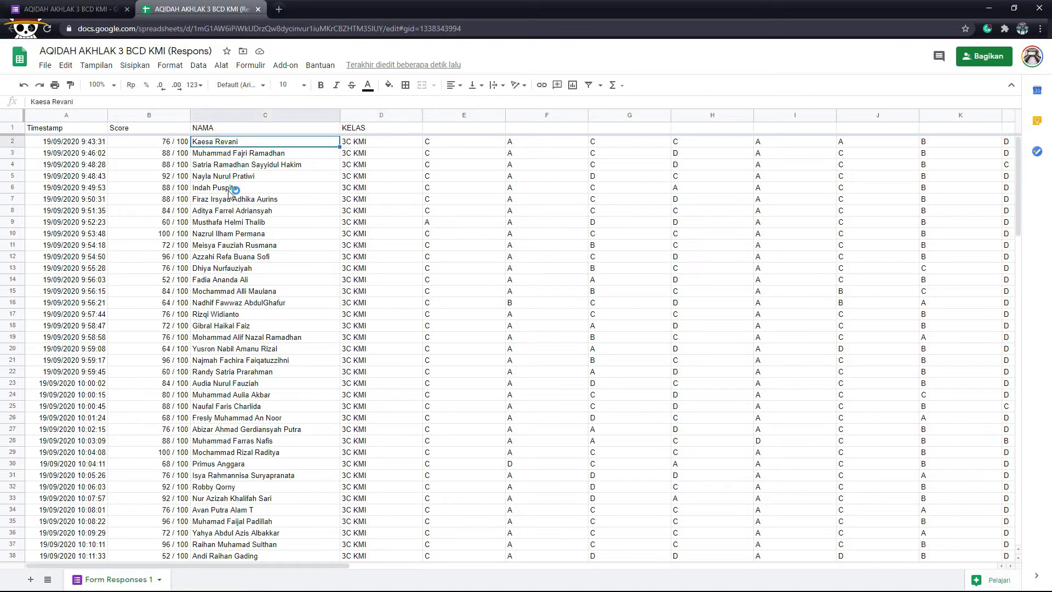
pyautogui.click(250, 177)
pyautogui.moveTo(175, 143); pyautogui.dragTo(402, 551)
pyautogui.scroll(5, 255, 377)
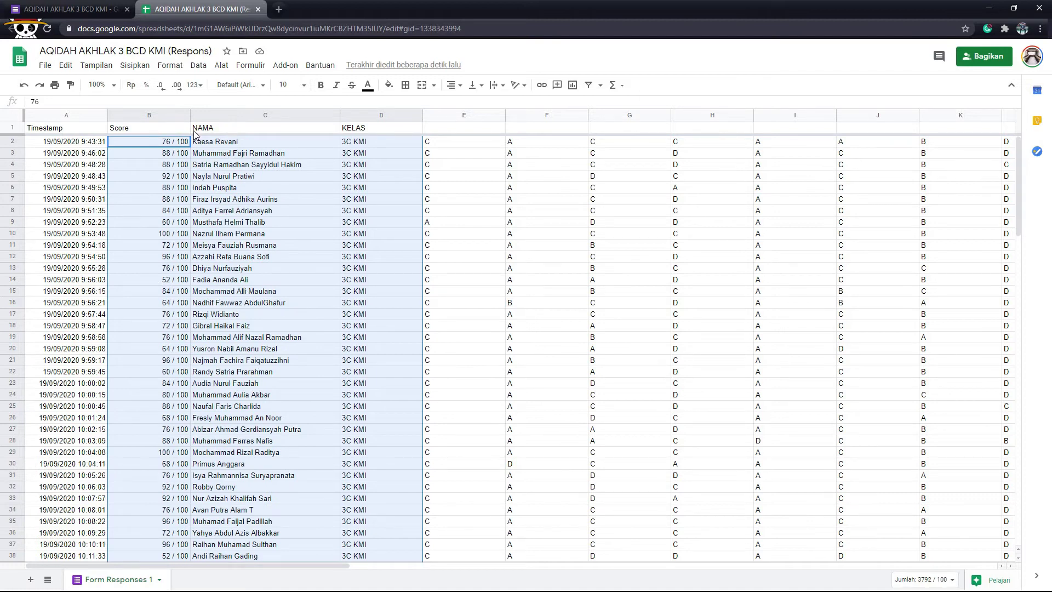
# Copy the Score, NAMA and KELAS columns including their headers, range B1:D49, and switch to the 3 C workbook in Excel.
pyautogui.click(164, 131)
pyautogui.click(224, 128)
pyautogui.click(304, 164)
pyautogui.moveTo(157, 132); pyautogui.dragTo(378, 409)
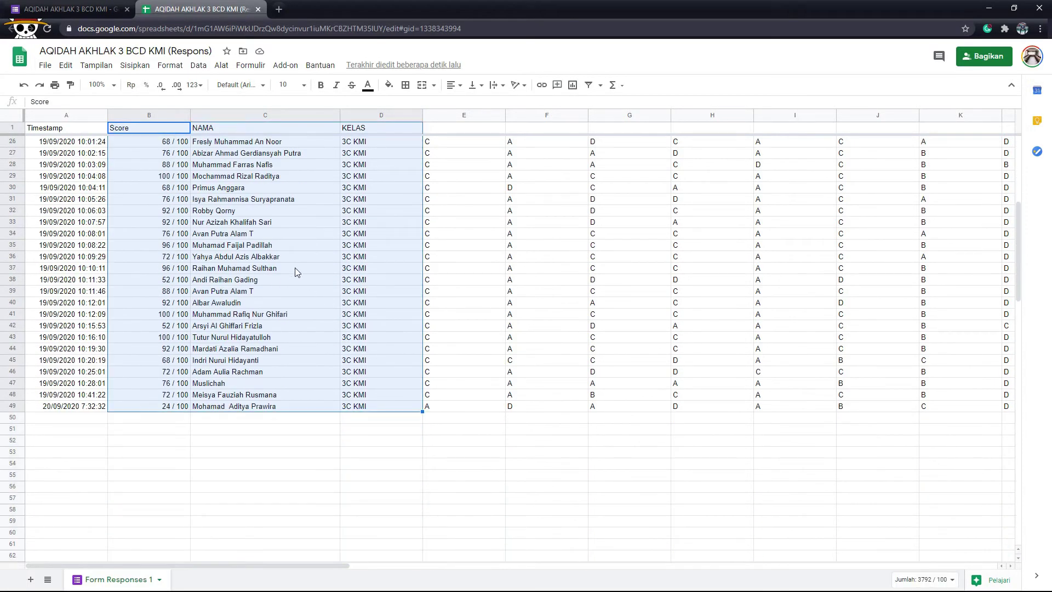
pyautogui.hotkey('ctrl', 'c')
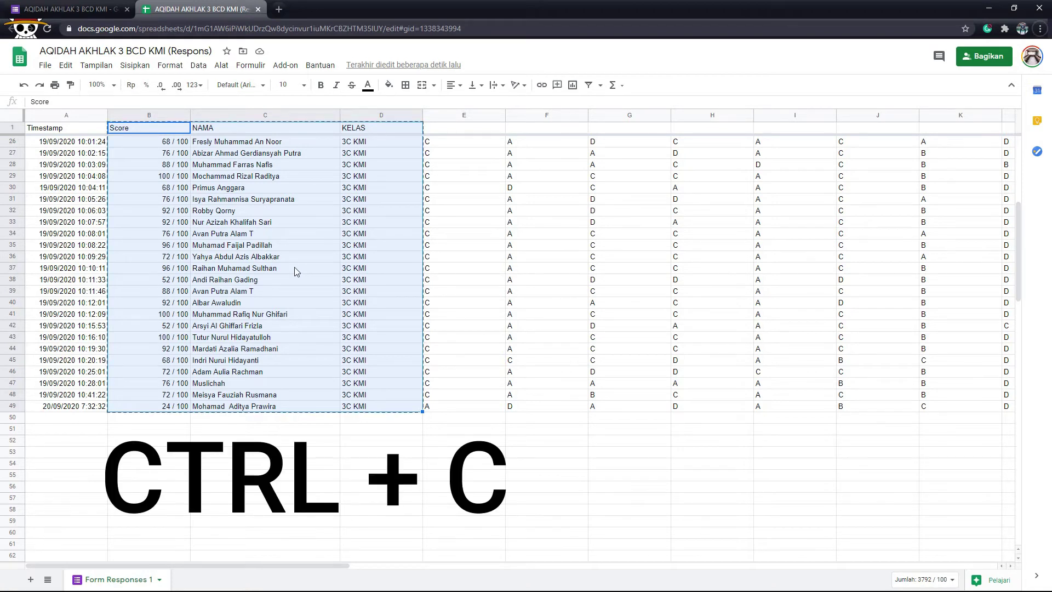
pyautogui.hotkey('alt', 'Tab')
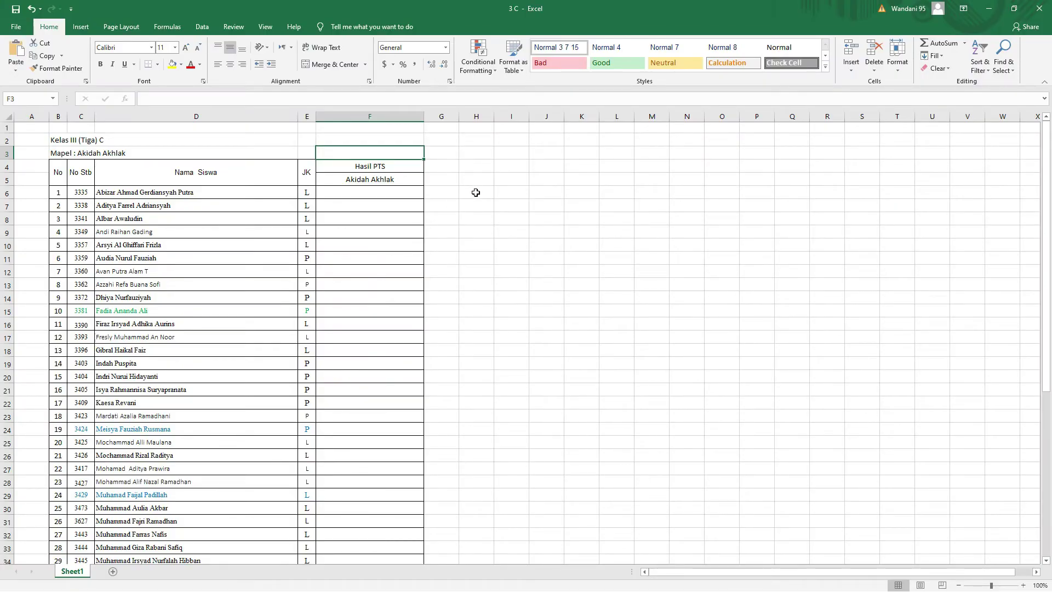
# Paste the copied response table at H5 and widen its NAMA and KELAS columns.
pyautogui.click(477, 184)
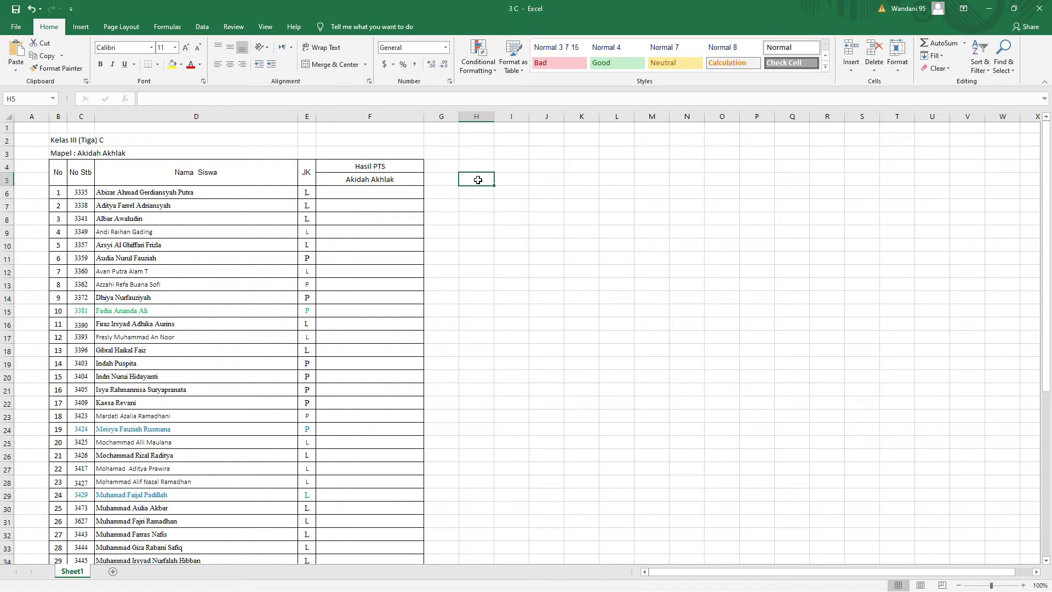
pyautogui.hotkey('ctrl', 'v')
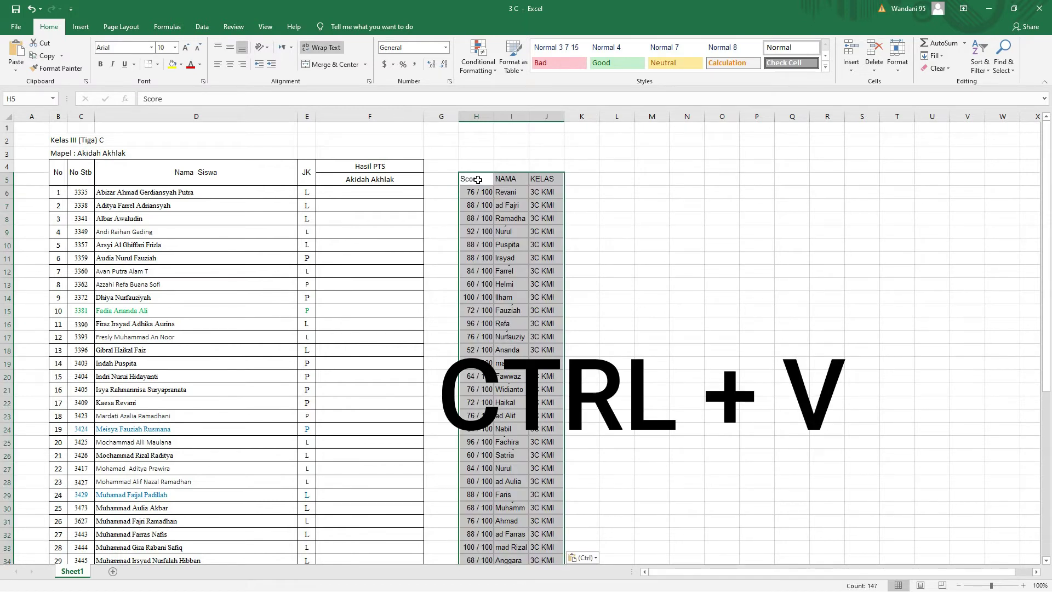
pyautogui.click(587, 206)
pyautogui.moveTo(494, 116); pyautogui.dragTo(652, 117)
pyautogui.click(703, 153)
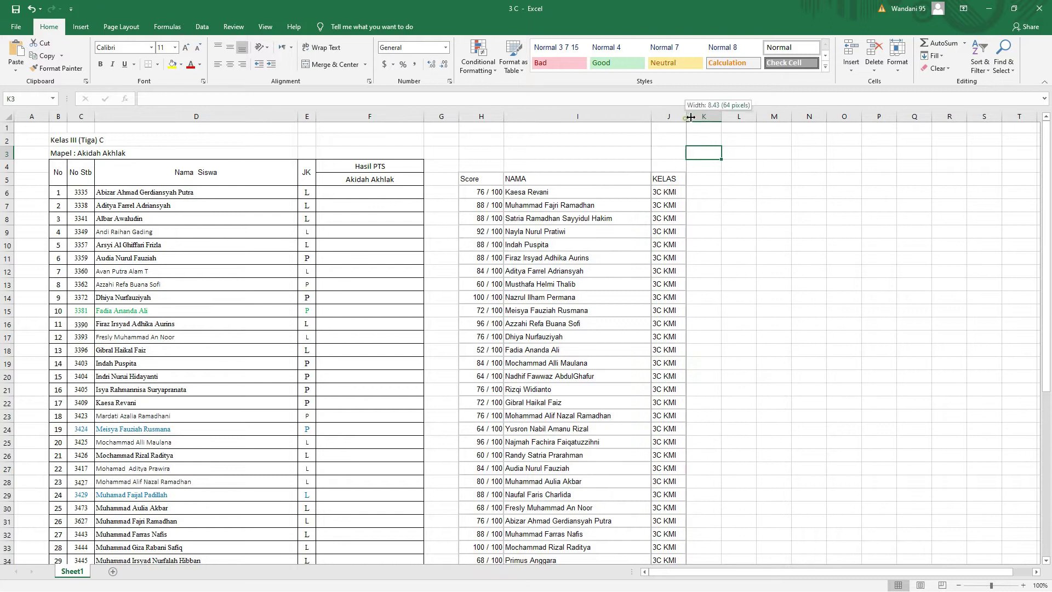
pyautogui.click(729, 193)
# Compare the order and number of pasted response names with the class list.
pyautogui.scroll(-4, 583, 243)
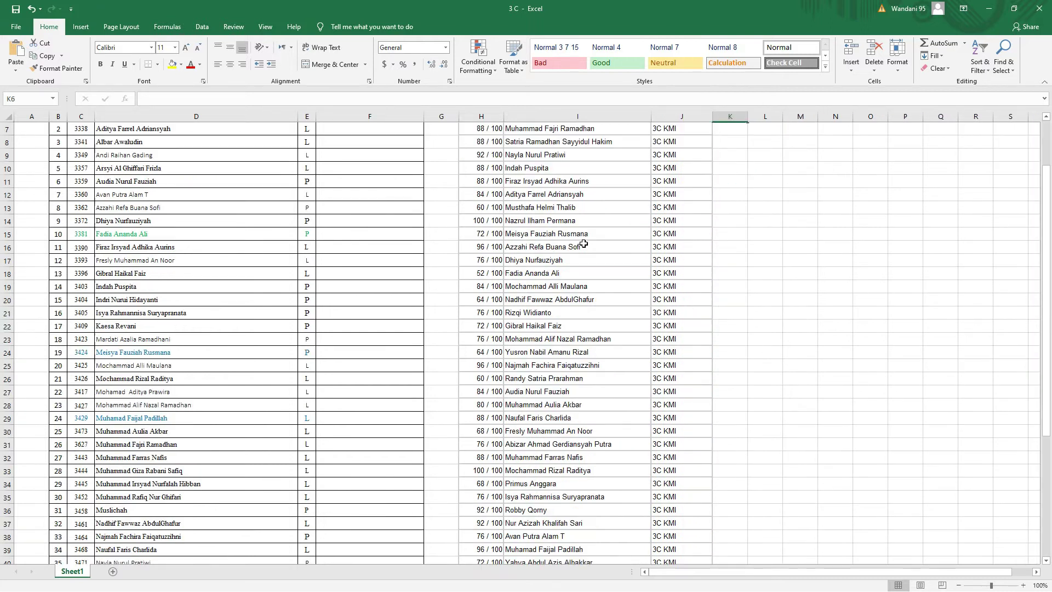
pyautogui.scroll(-4, 583, 243)
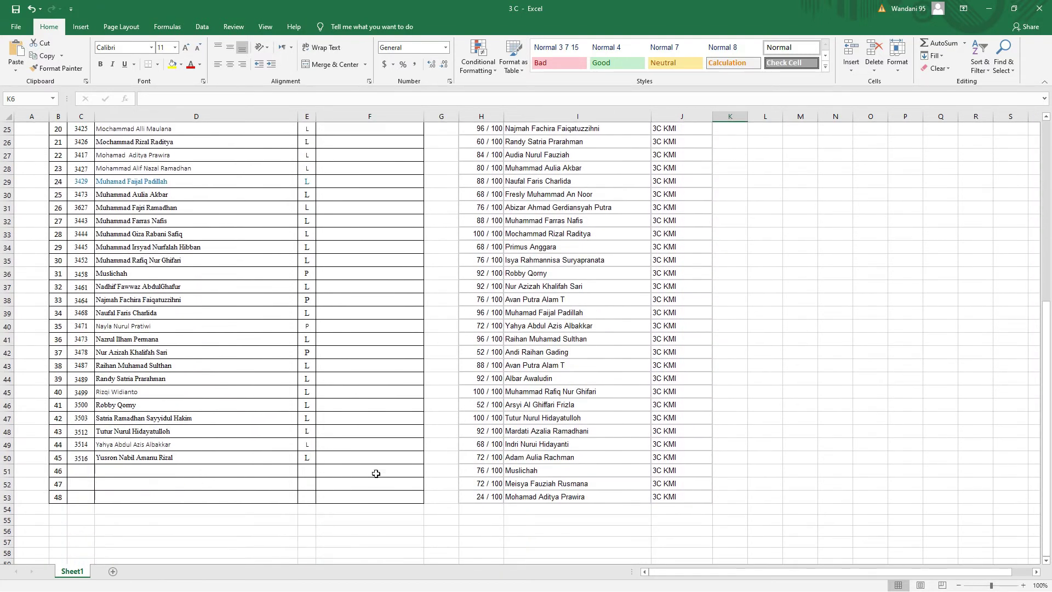
pyautogui.scroll(8, 501, 505)
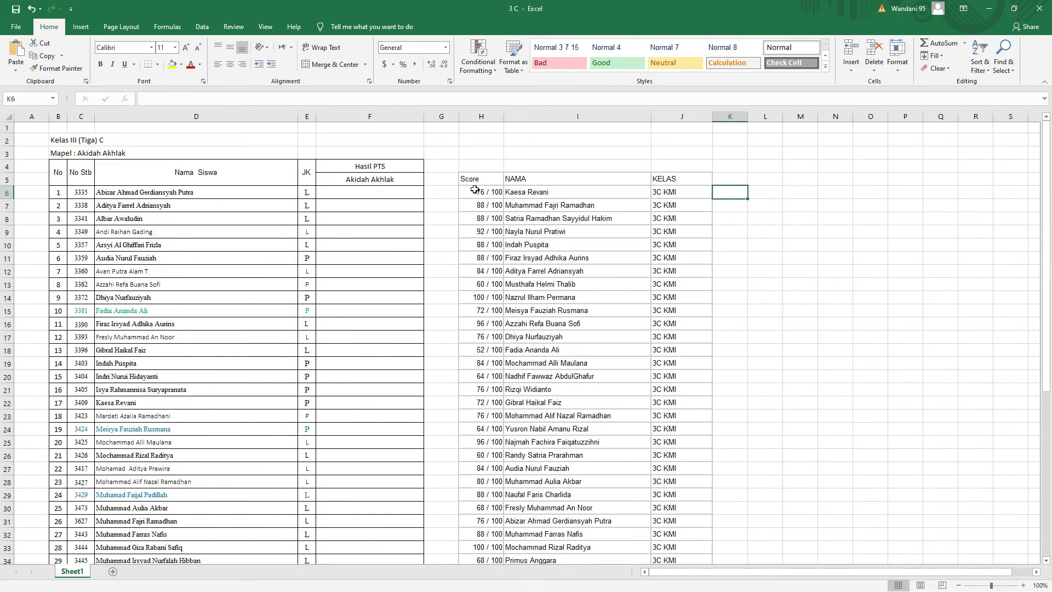
pyautogui.click(8, 192)
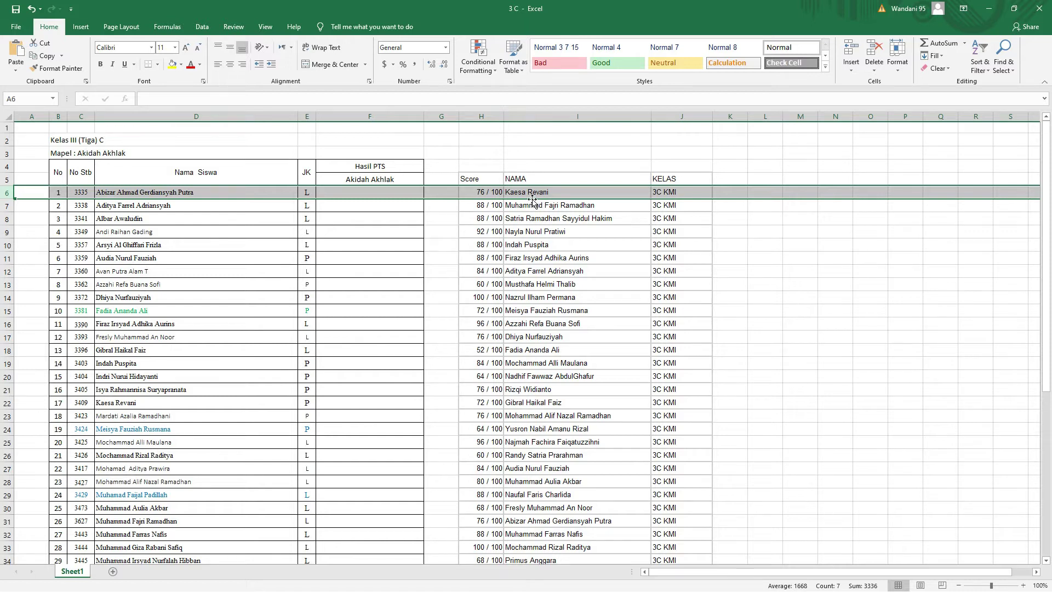
pyautogui.click(803, 245)
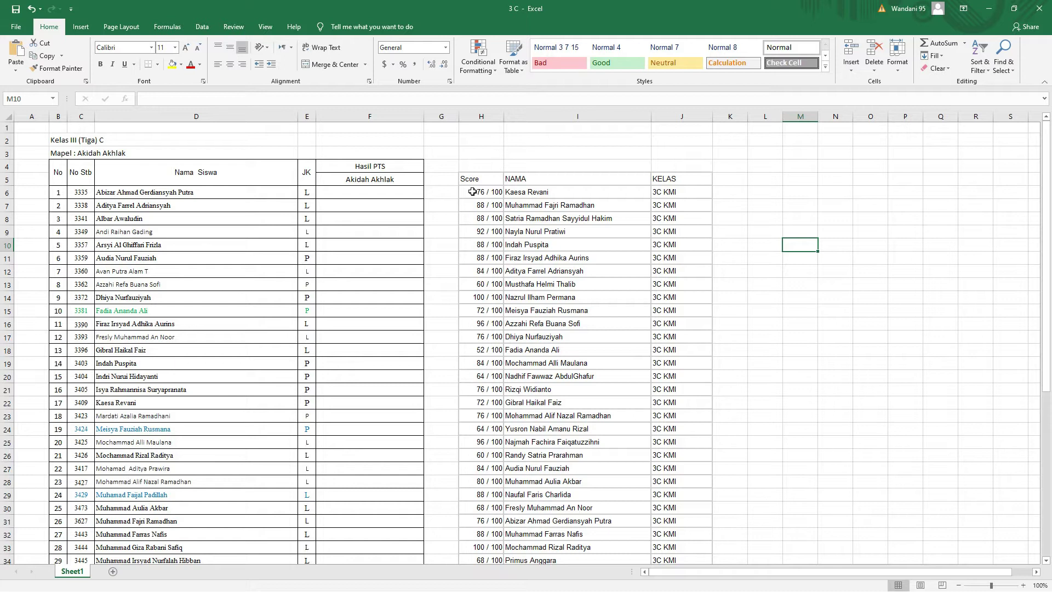
pyautogui.scroll(-2, 712, 222)
pyautogui.scroll(2, 702, 223)
# Sort the response entries H6:J53 by Column I on cell values, A to Z, treating the selection as having no headers.
pyautogui.moveTo(481, 192); pyautogui.dragTo(671, 528)
pyautogui.scroll(7, 532, 262)
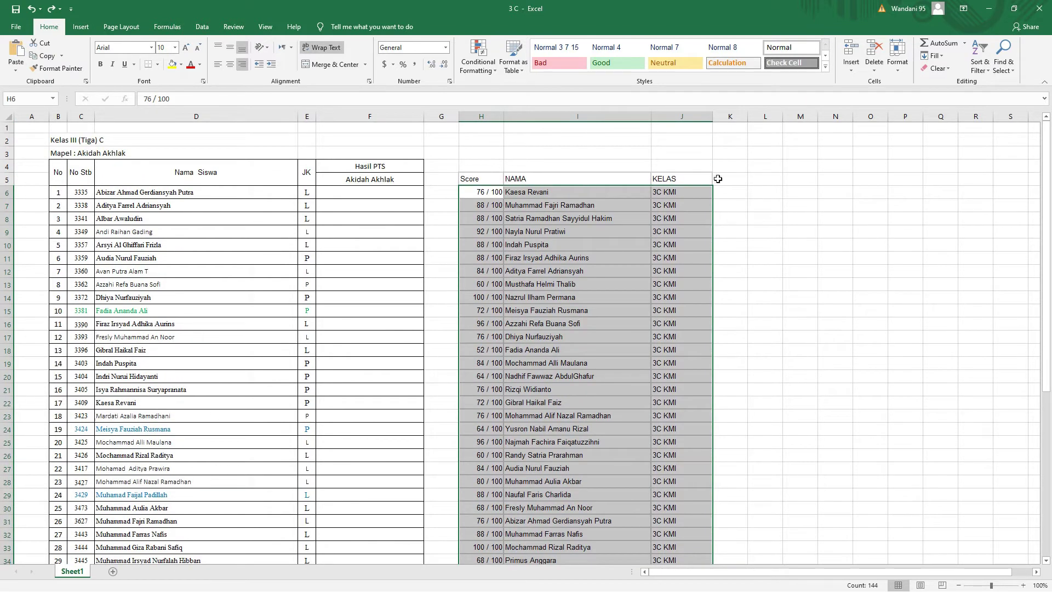
pyautogui.click(981, 61)
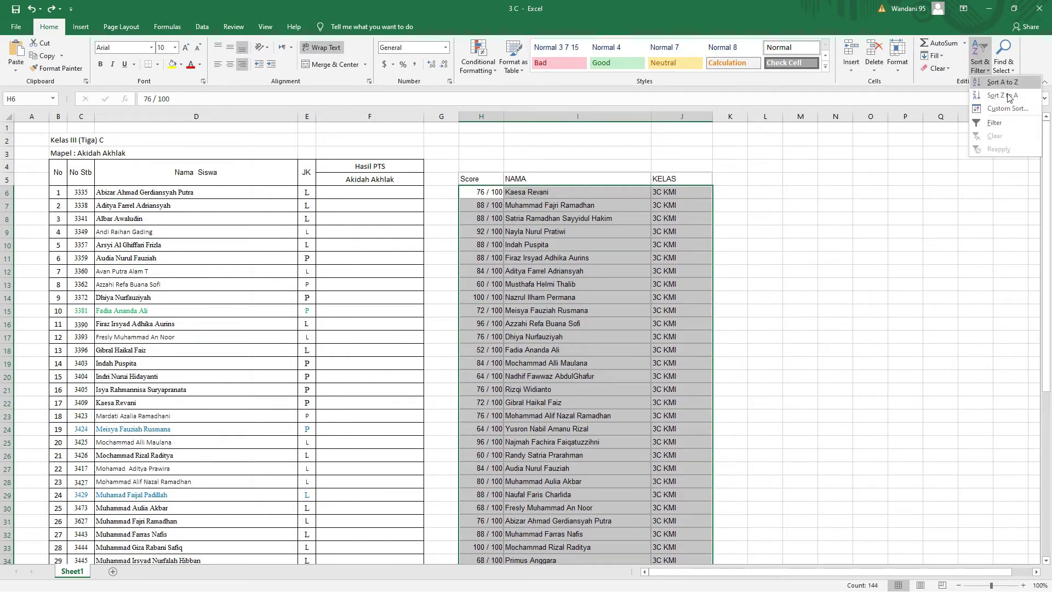
pyautogui.click(1008, 107)
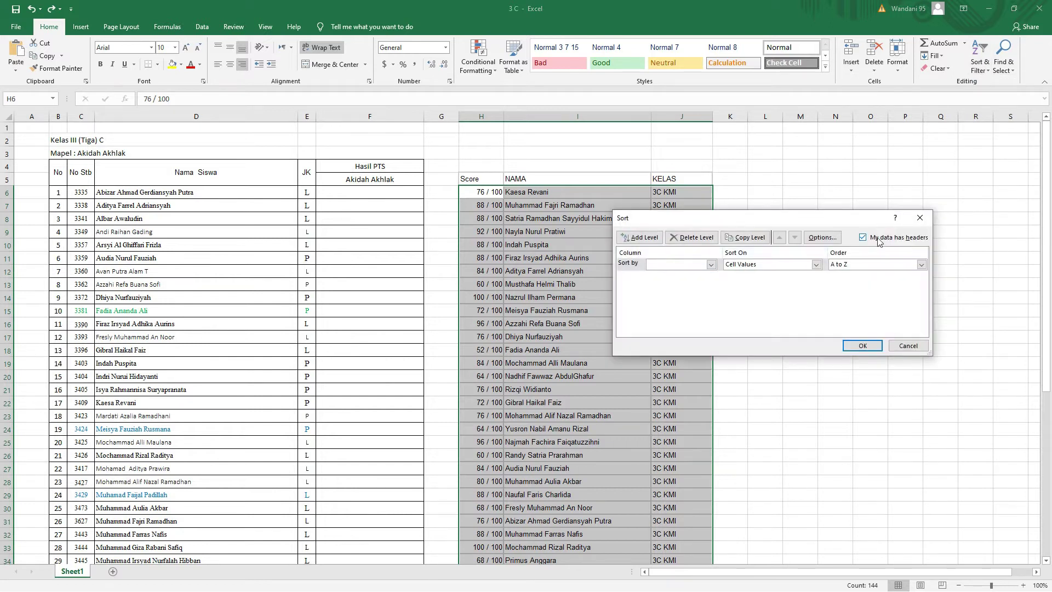
pyautogui.click(709, 265)
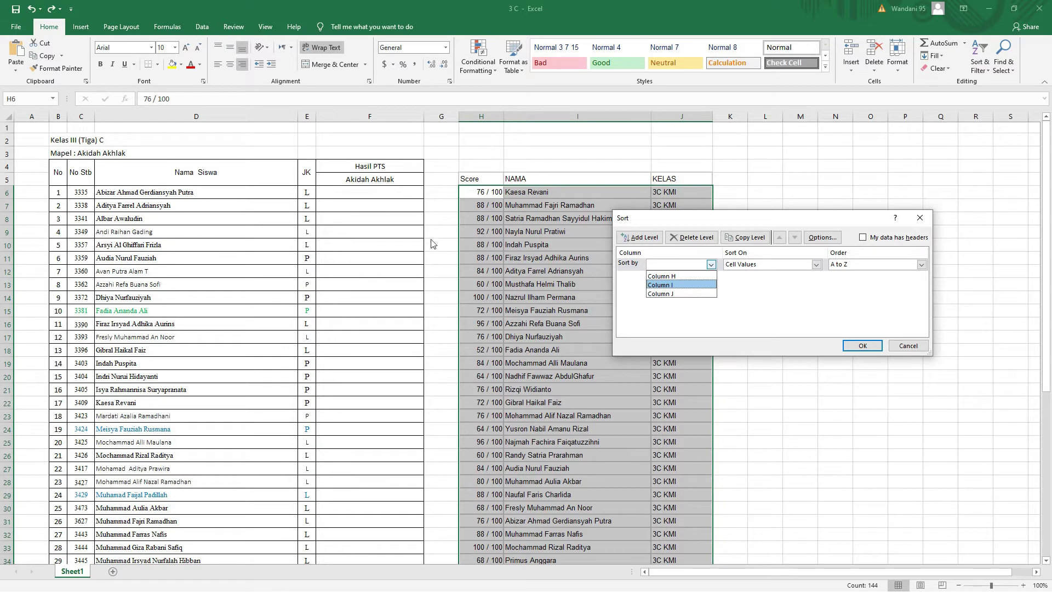
pyautogui.click(665, 286)
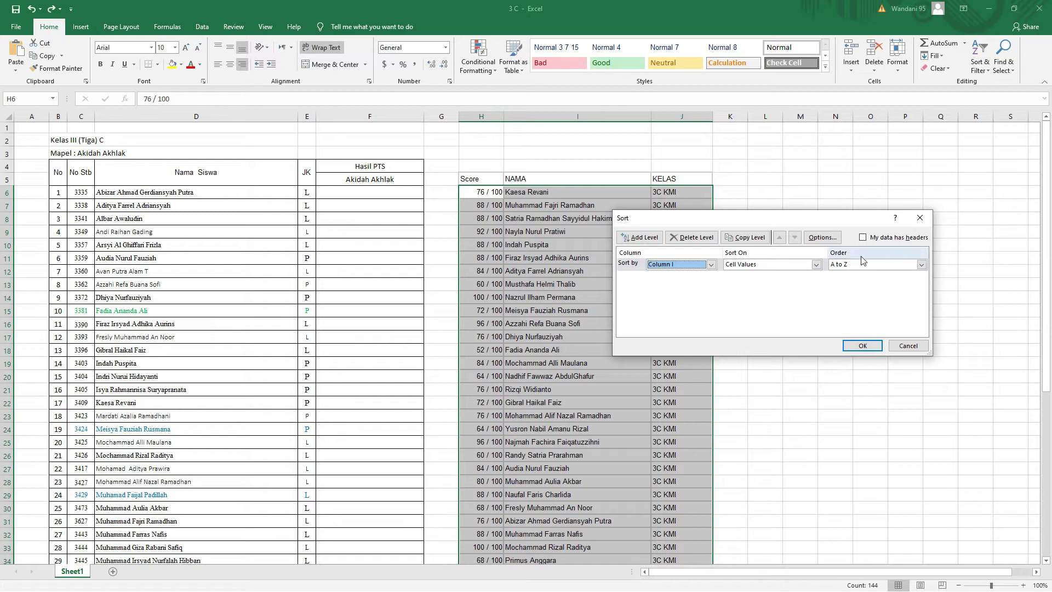
pyautogui.click(862, 345)
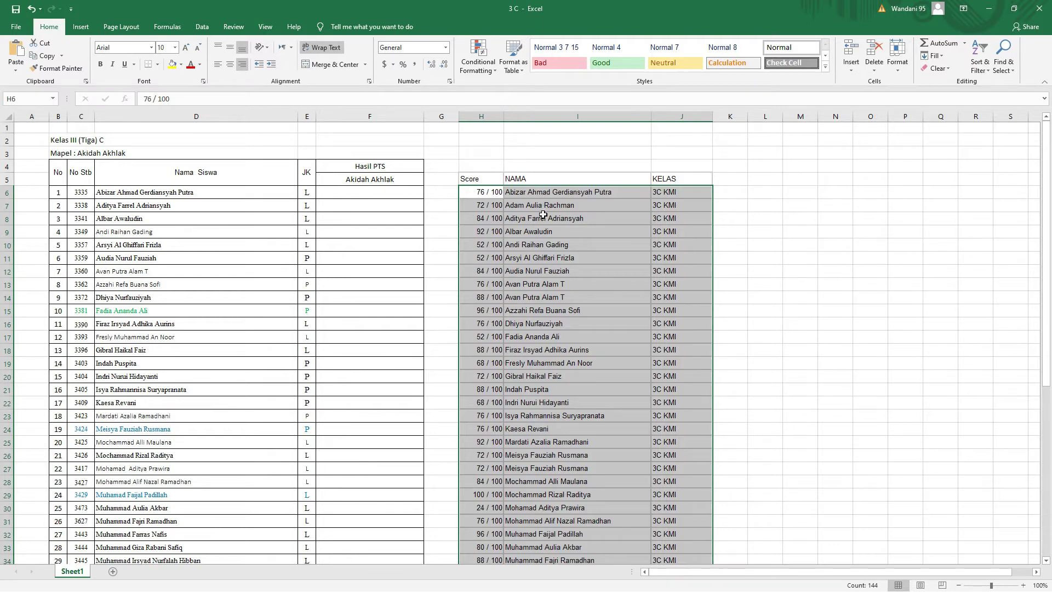
pyautogui.scroll(-9, 542, 227)
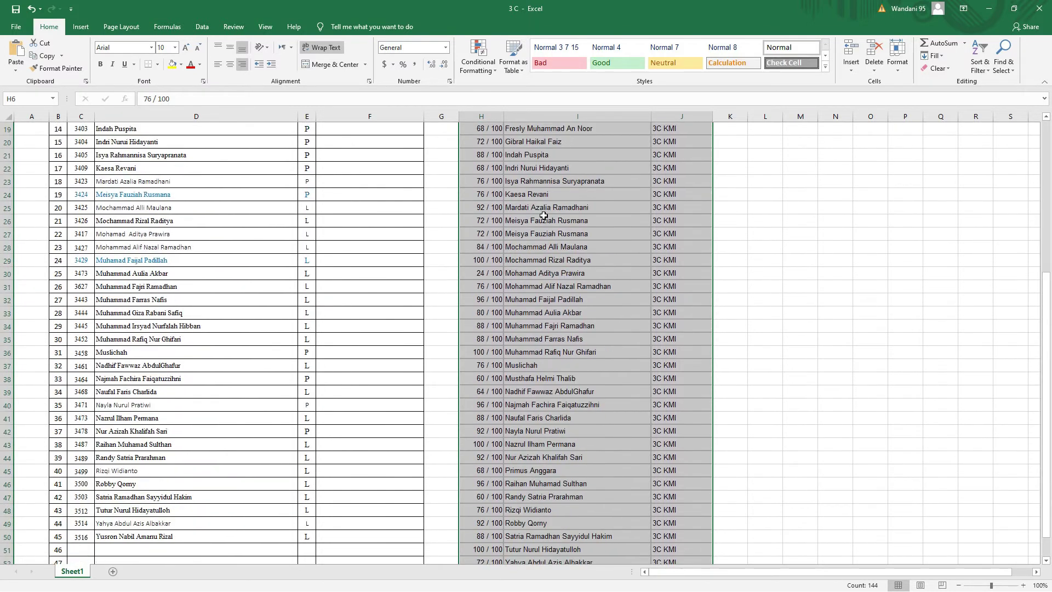
pyautogui.scroll(-1, 535, 313)
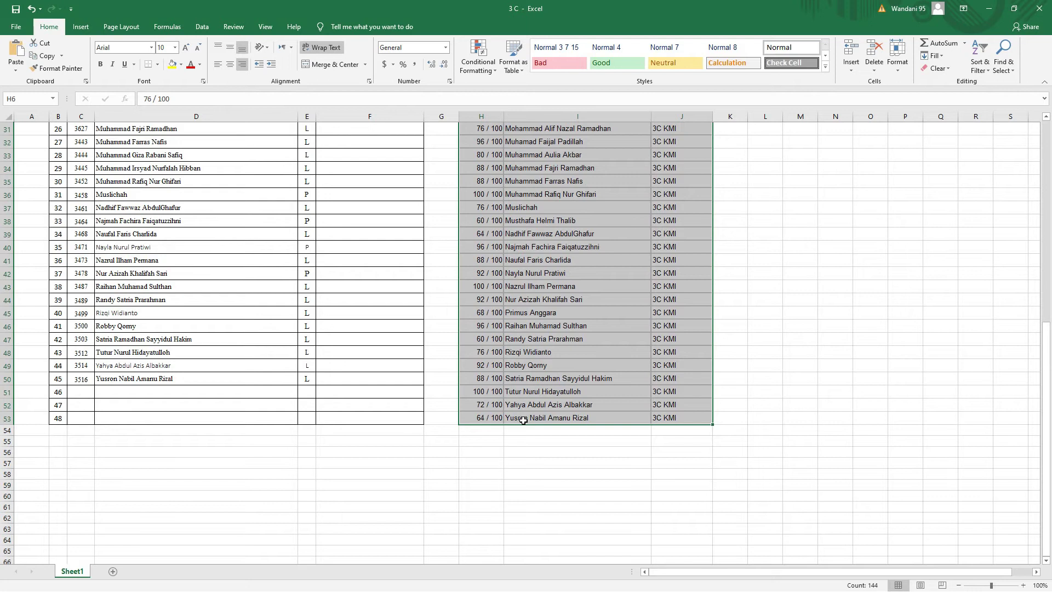
pyautogui.scroll(10, 518, 424)
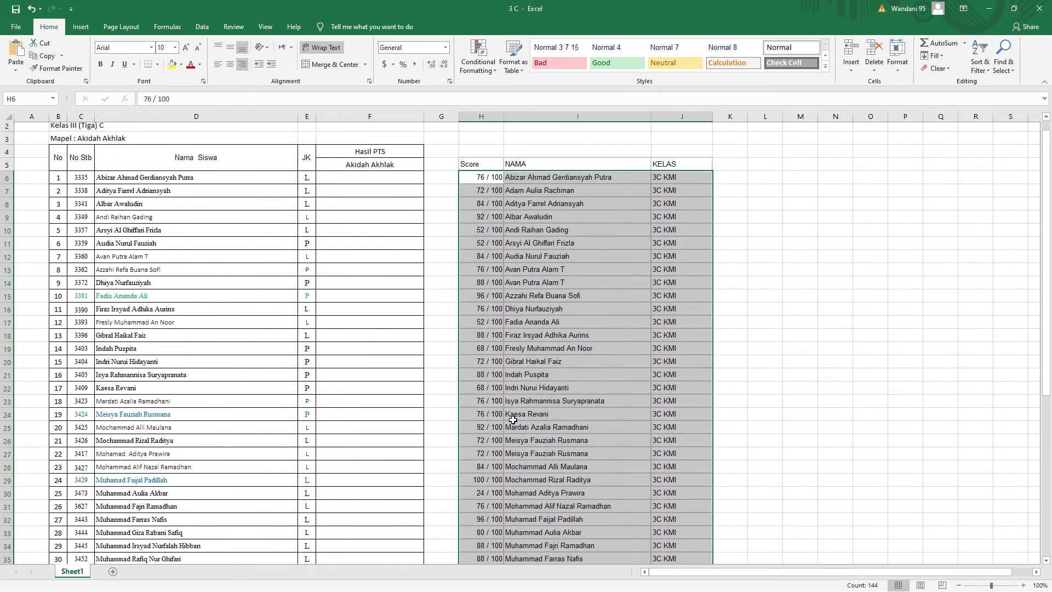
# Number the sorted response entries from 1 to 48 in G6:G53, beside the Score column.
pyautogui.click(441, 192)
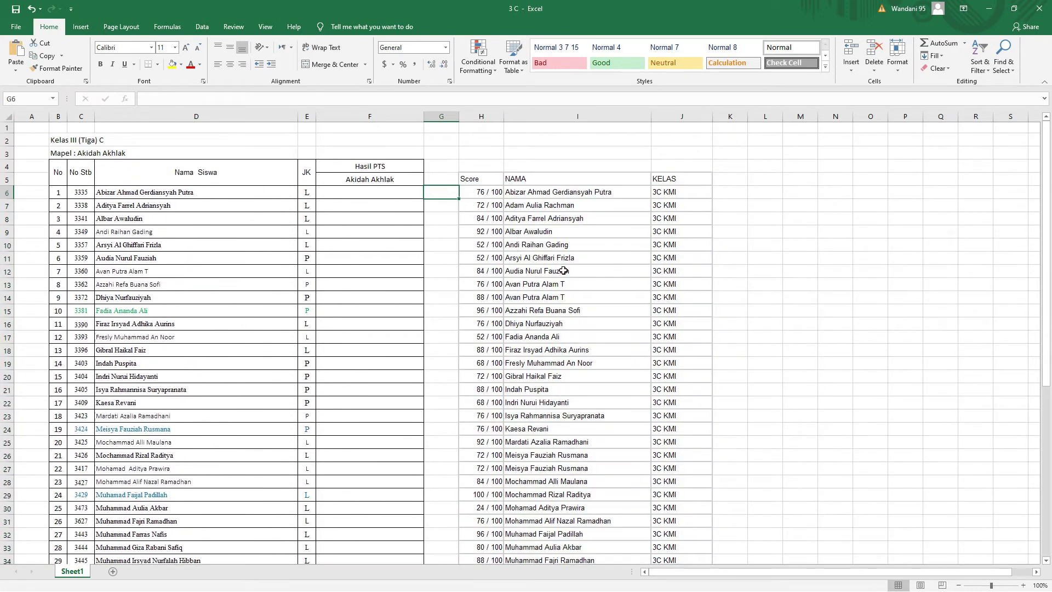
pyautogui.write('12')
pyautogui.press('Return')
pyautogui.press('Up')
pyautogui.write('1')
pyautogui.press('Return')
pyautogui.write('2')
pyautogui.press('Return')
pyautogui.press('Up')
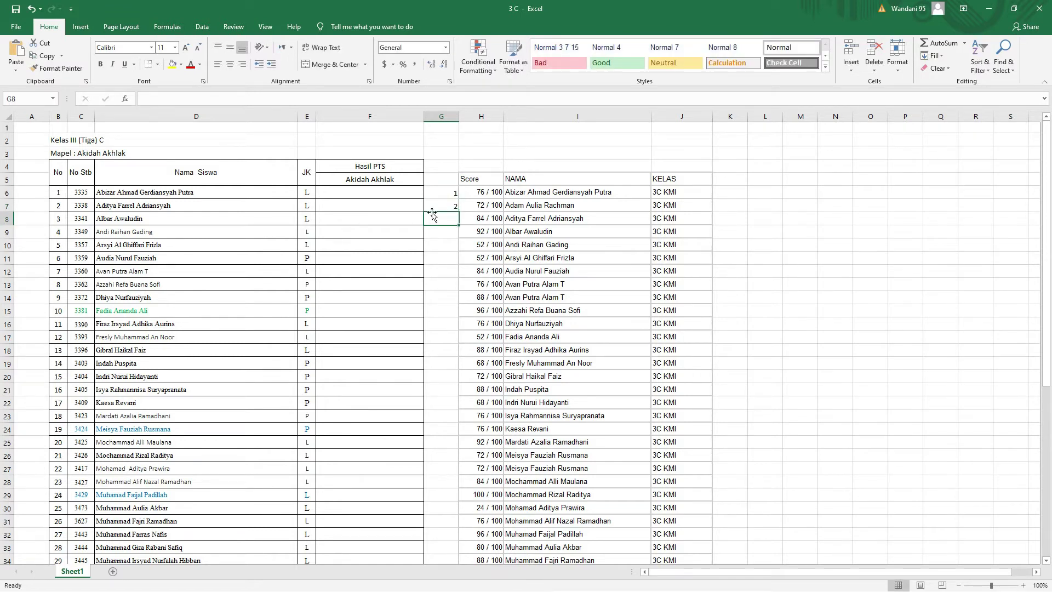
pyautogui.moveTo(446, 197); pyautogui.dragTo(461, 541)
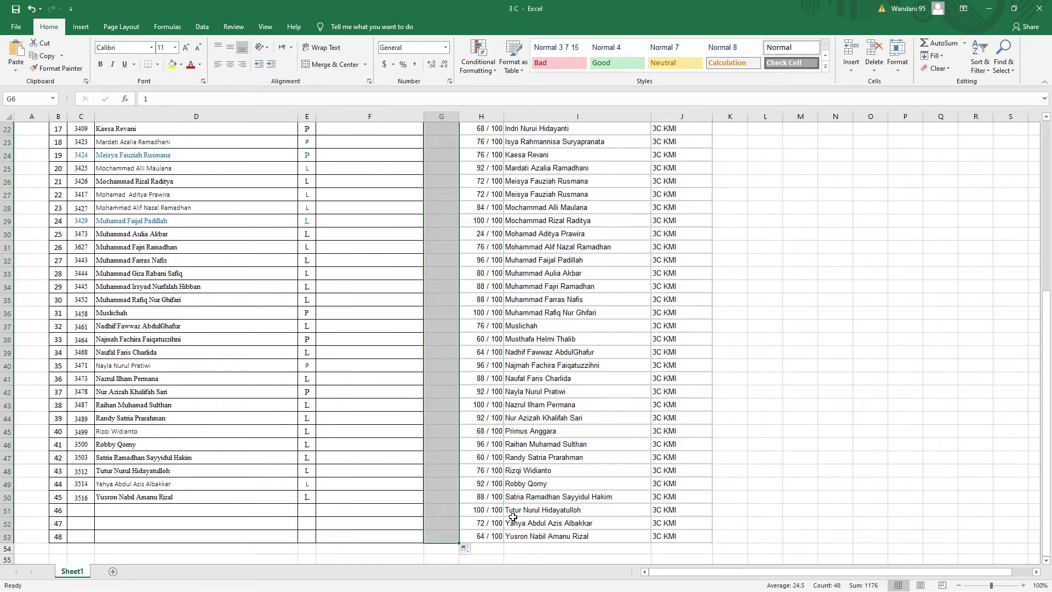
pyautogui.click(438, 412)
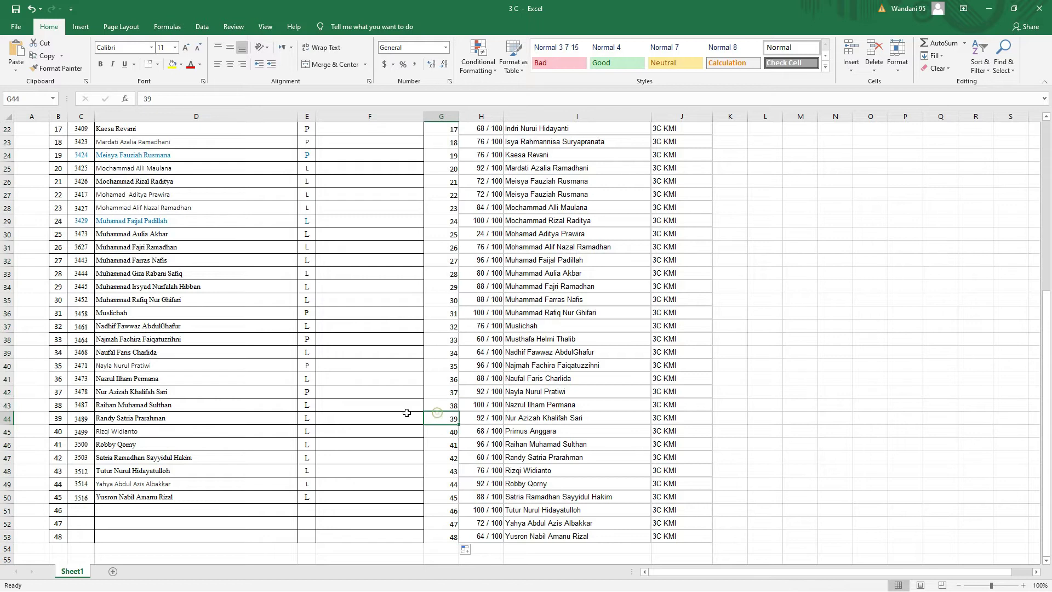
# Compare the class list's names and numbering with the sorted response entries, checking both the last and the first rows.
pyautogui.click(147, 470)
pyautogui.click(125, 484)
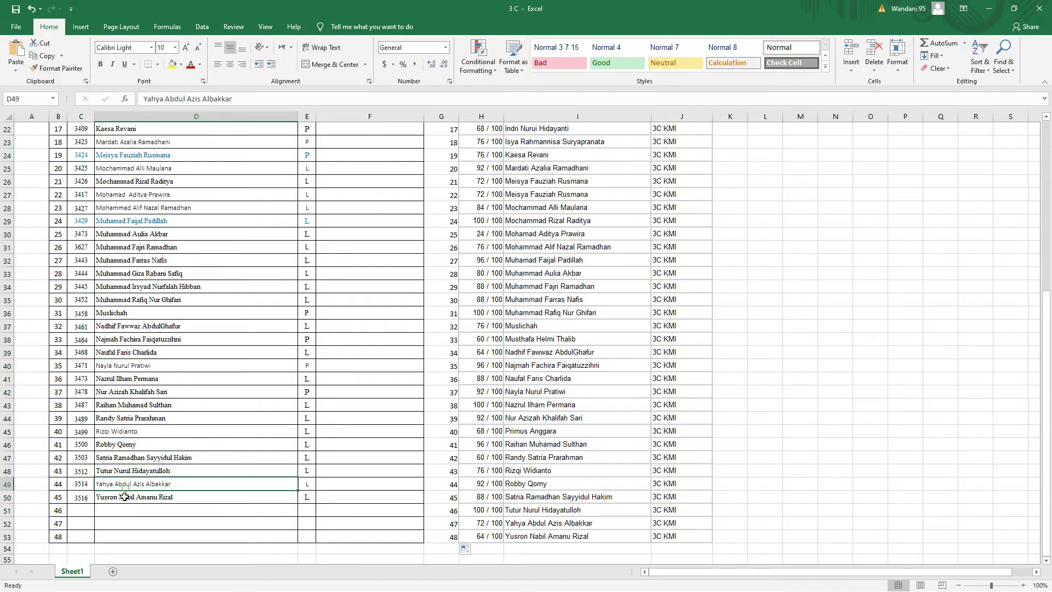
pyautogui.click(124, 497)
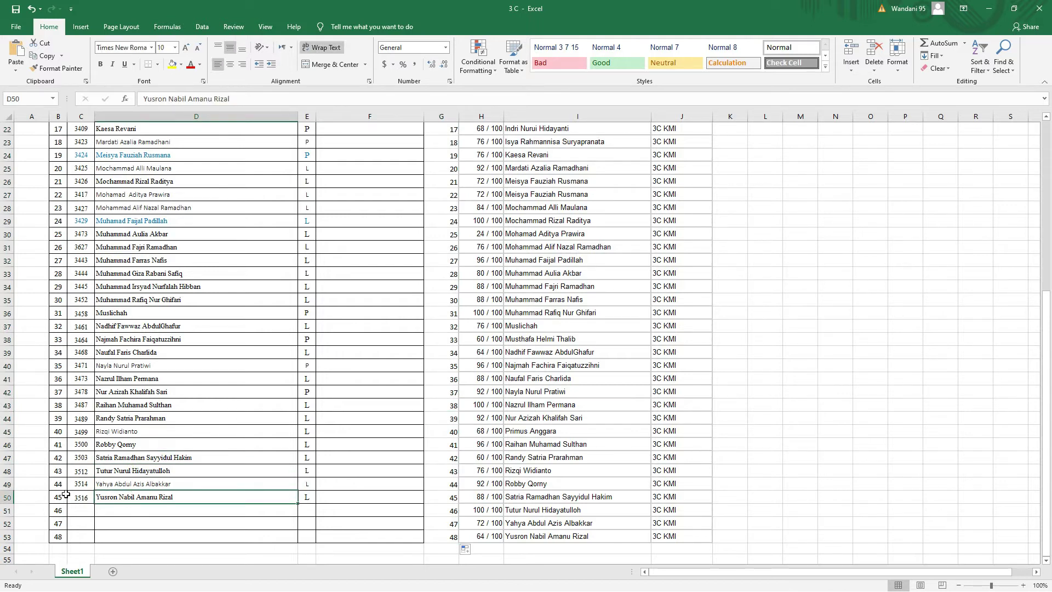
pyautogui.click(7, 497)
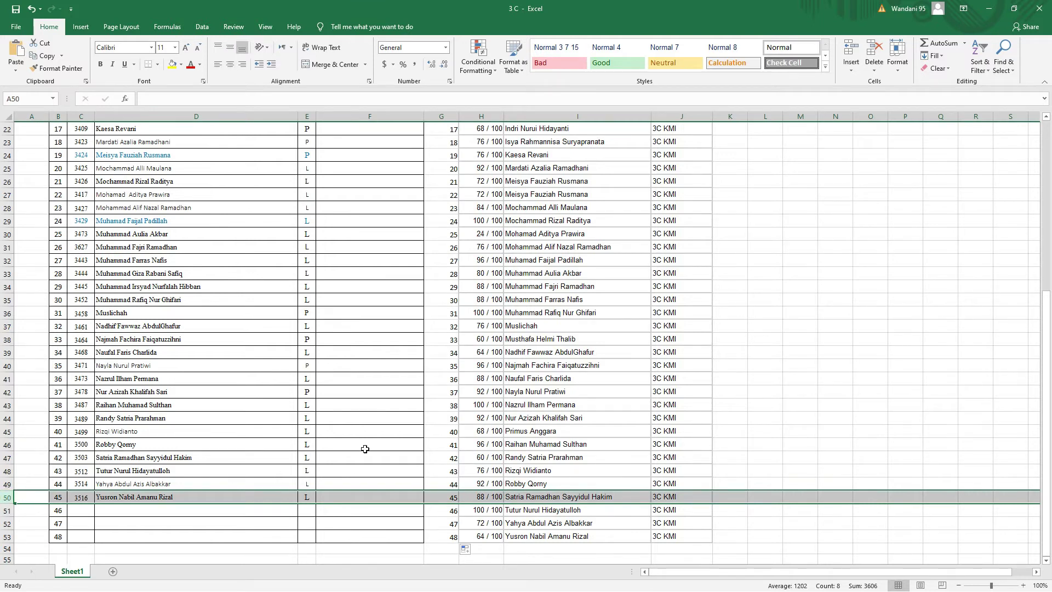
pyautogui.click(397, 405)
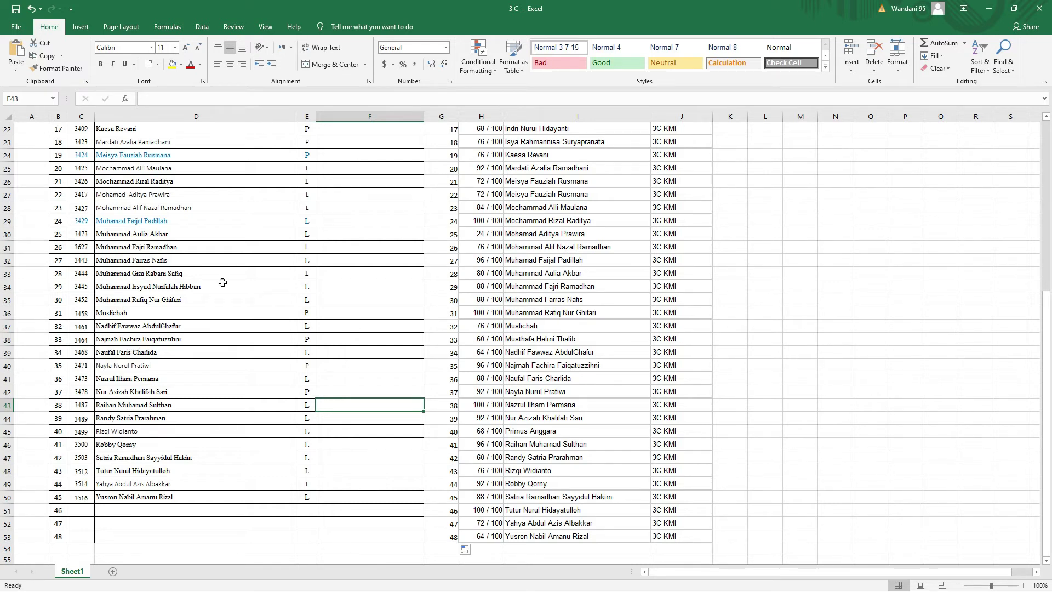
pyautogui.scroll(3, 350, 323)
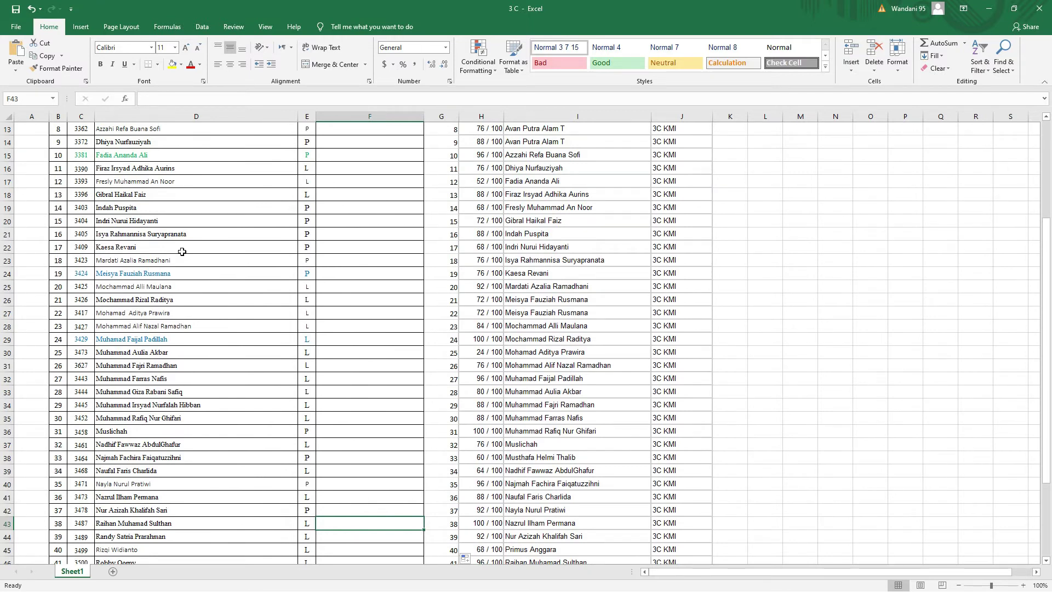
pyautogui.scroll(3, 185, 252)
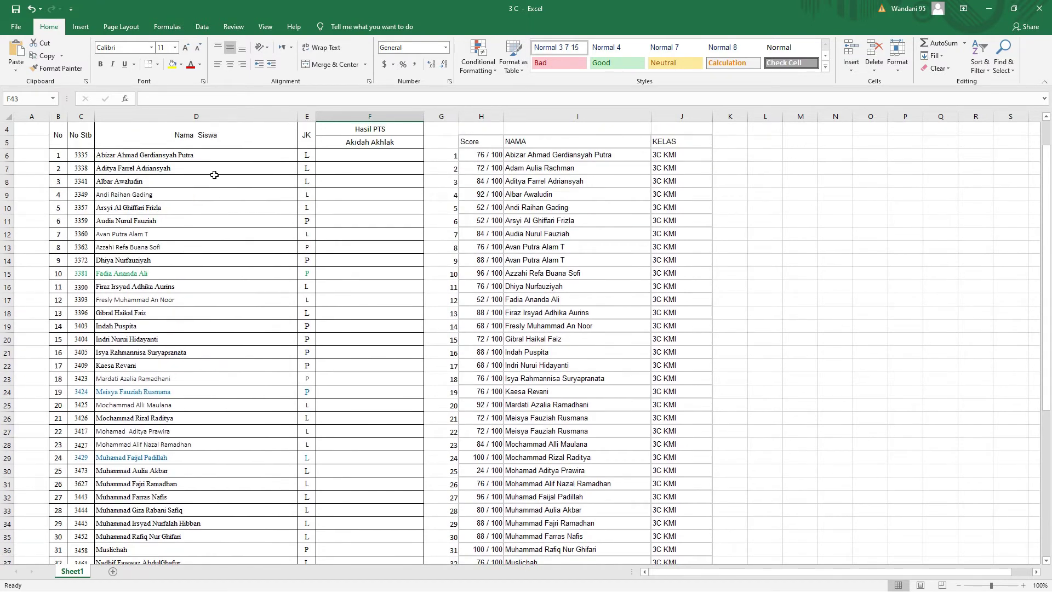
pyautogui.click(212, 156)
pyautogui.click(204, 199)
pyautogui.click(551, 230)
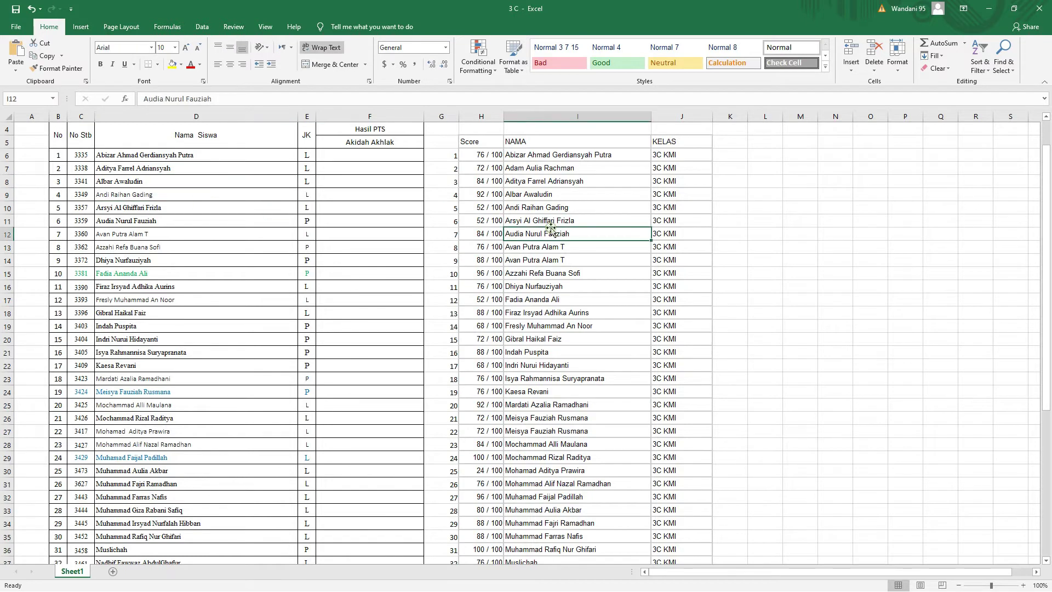
pyautogui.click(559, 155)
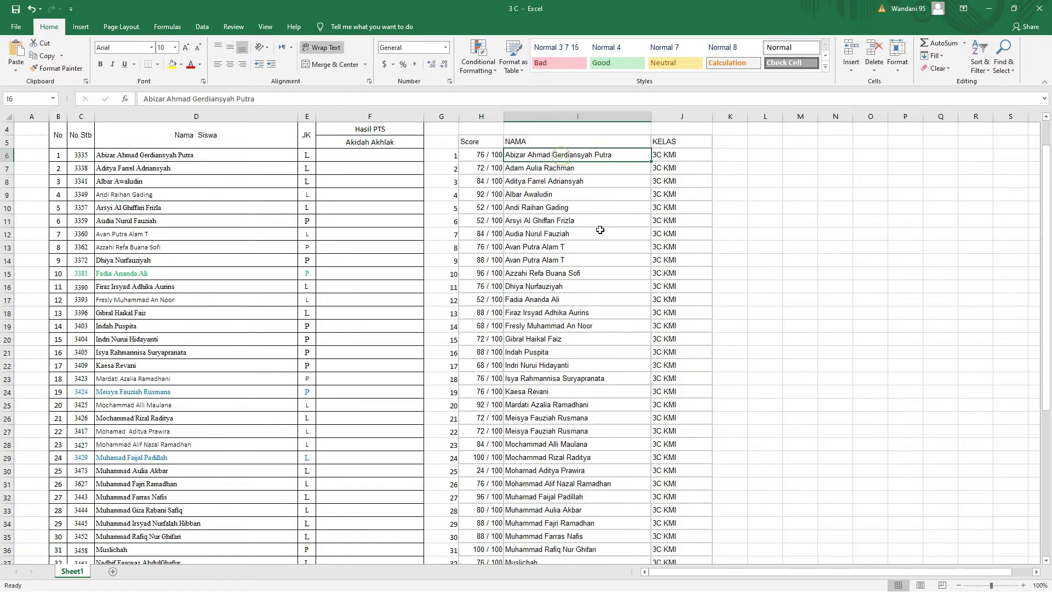
pyautogui.scroll(-8, 600, 230)
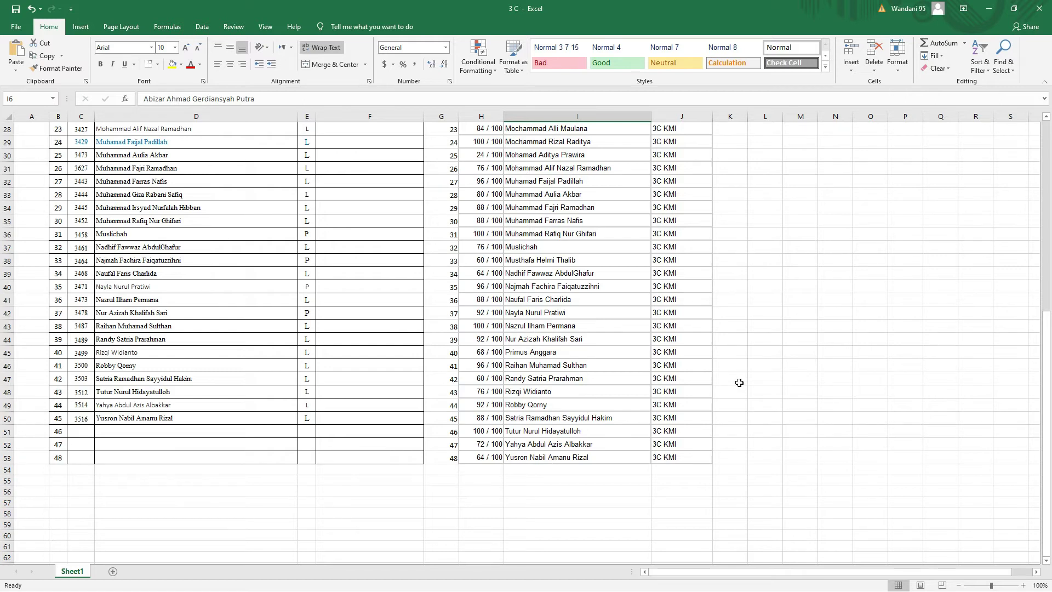
pyautogui.scroll(9, 725, 370)
pyautogui.scroll(1, 473, 280)
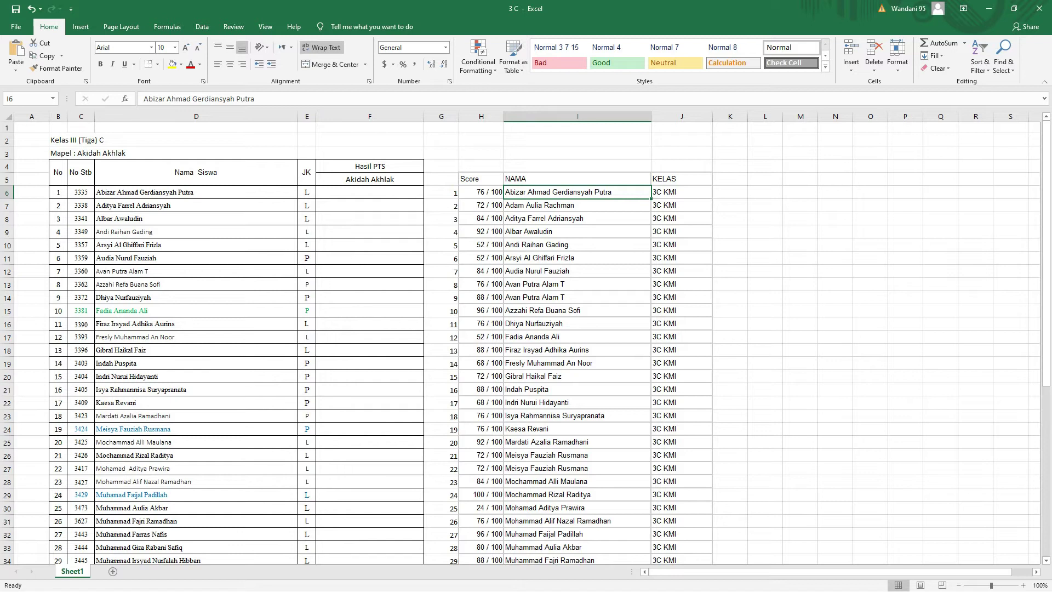
# Highlight the response name in I7 in yellow and move its entry H7:J7 out of the table to L7:N7.
pyautogui.click(6, 192)
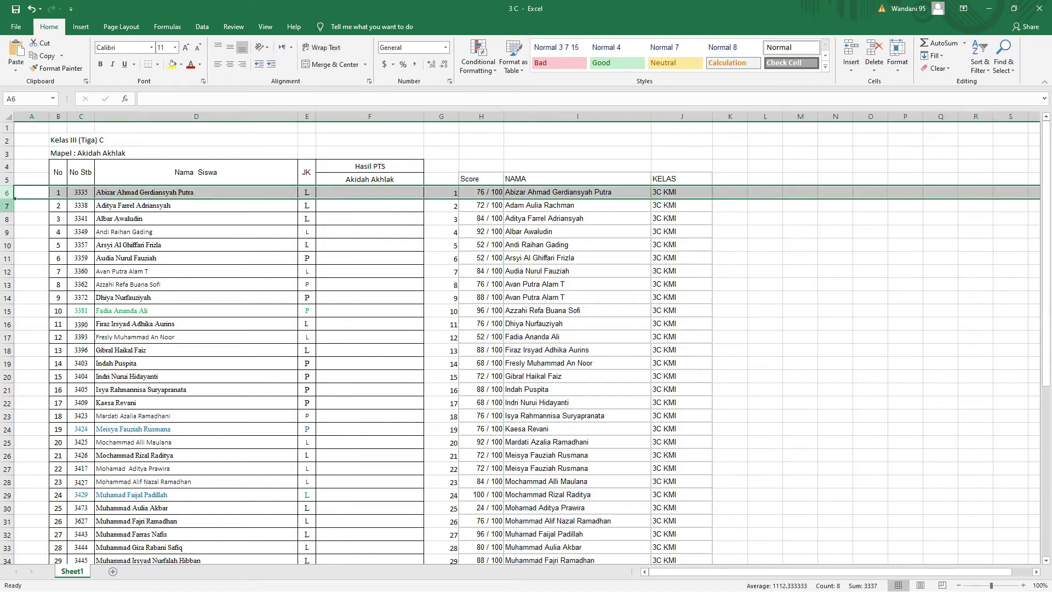
pyautogui.click(6, 205)
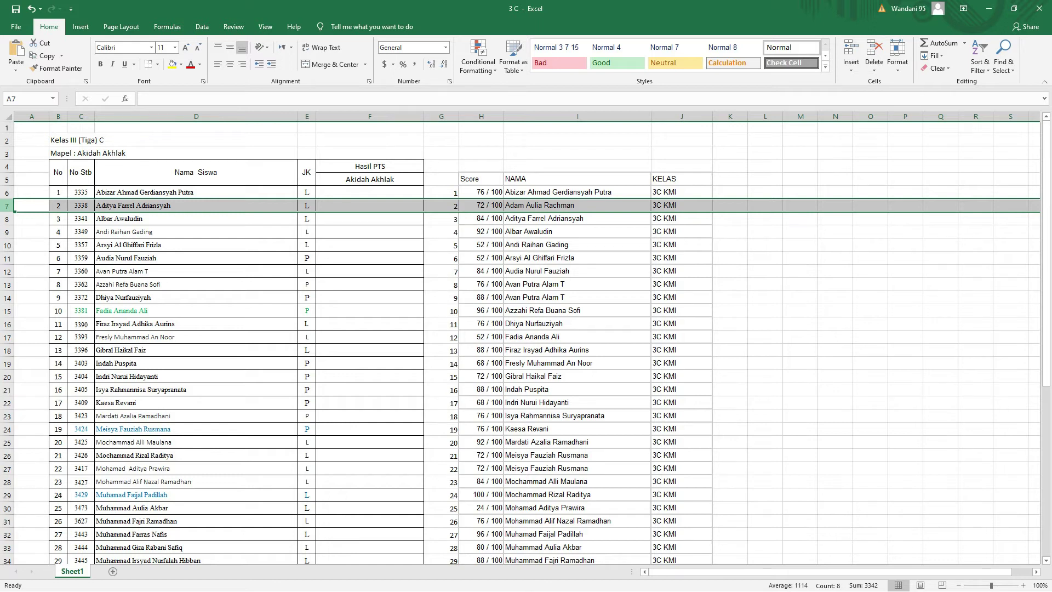
pyautogui.click(518, 204)
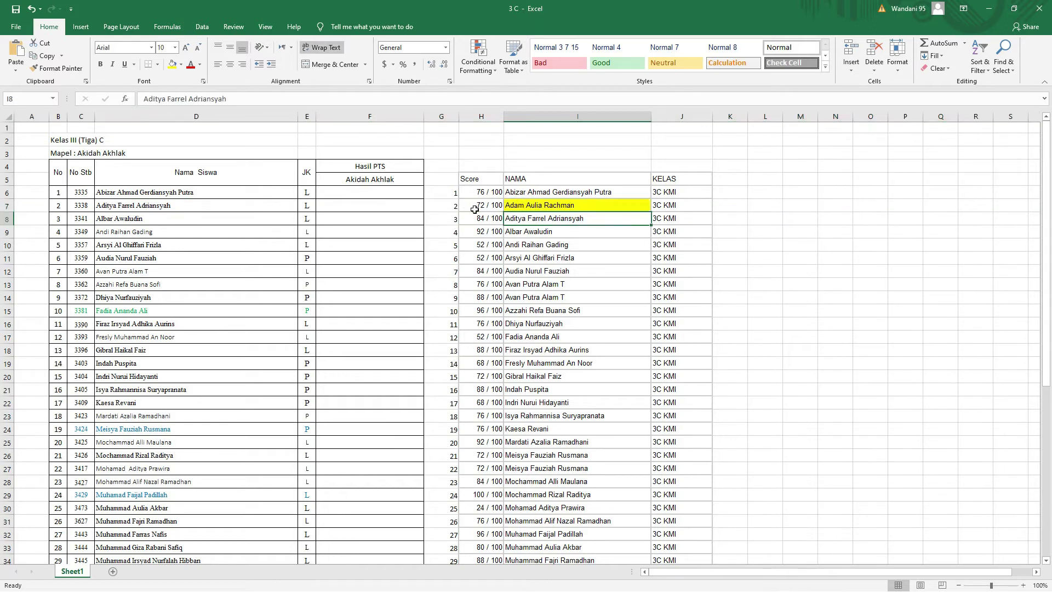
pyautogui.moveTo(471, 209); pyautogui.dragTo(688, 206)
pyautogui.moveTo(476, 199); pyautogui.dragTo(769, 205)
# Delete the emptied response cells H7:J7, shifting the cells below up.
pyautogui.moveTo(479, 207); pyautogui.dragTo(674, 200)
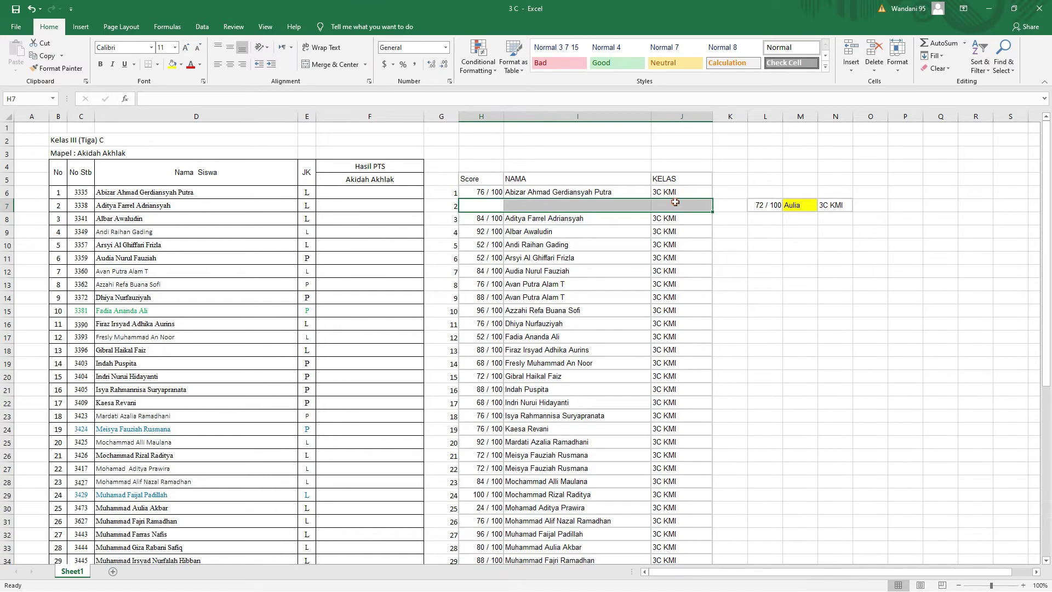
pyautogui.rightClick(676, 202)
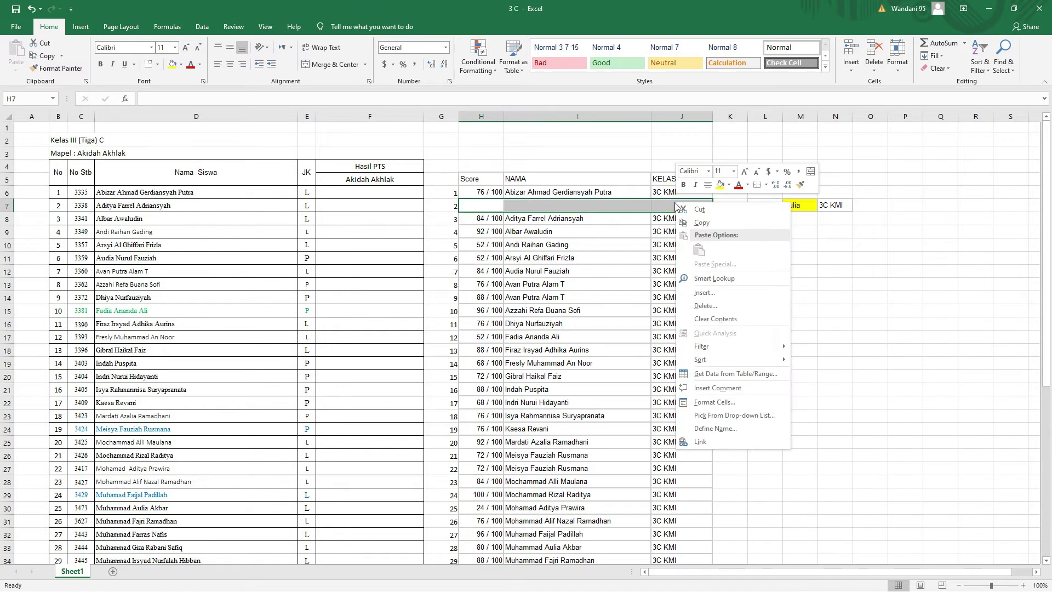
pyautogui.click(711, 309)
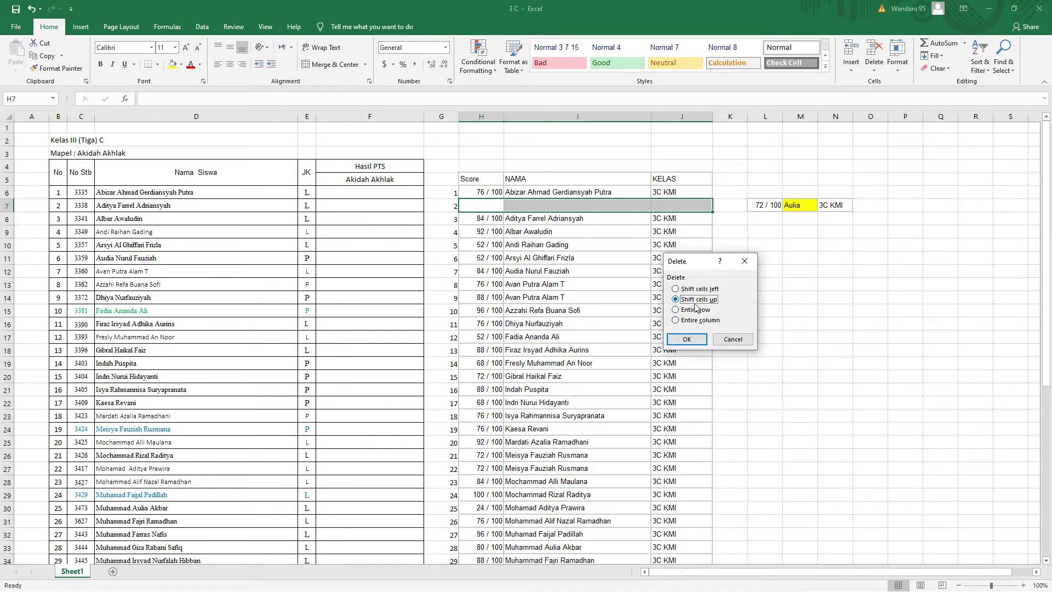
pyautogui.click(687, 339)
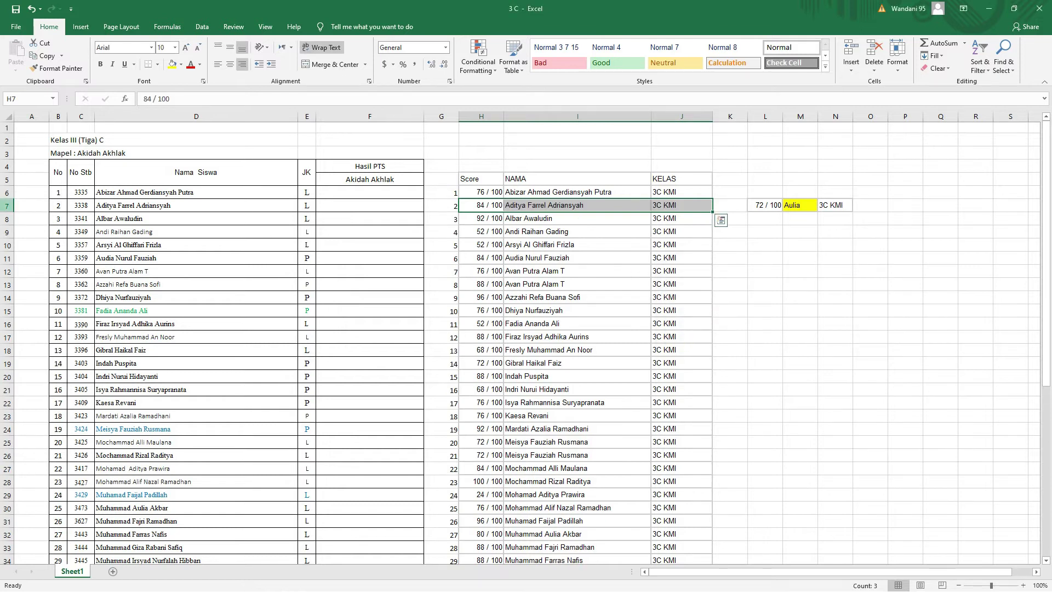
# Compare the class list names with the response names row by row, from row 6 to row 13.
pyautogui.click(7, 192)
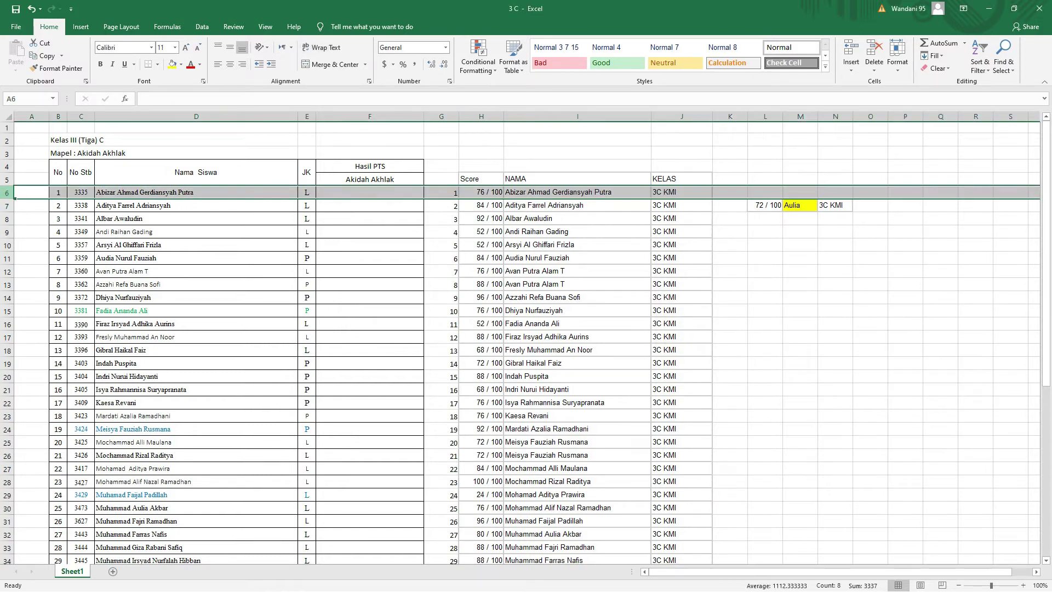
pyautogui.click(8, 205)
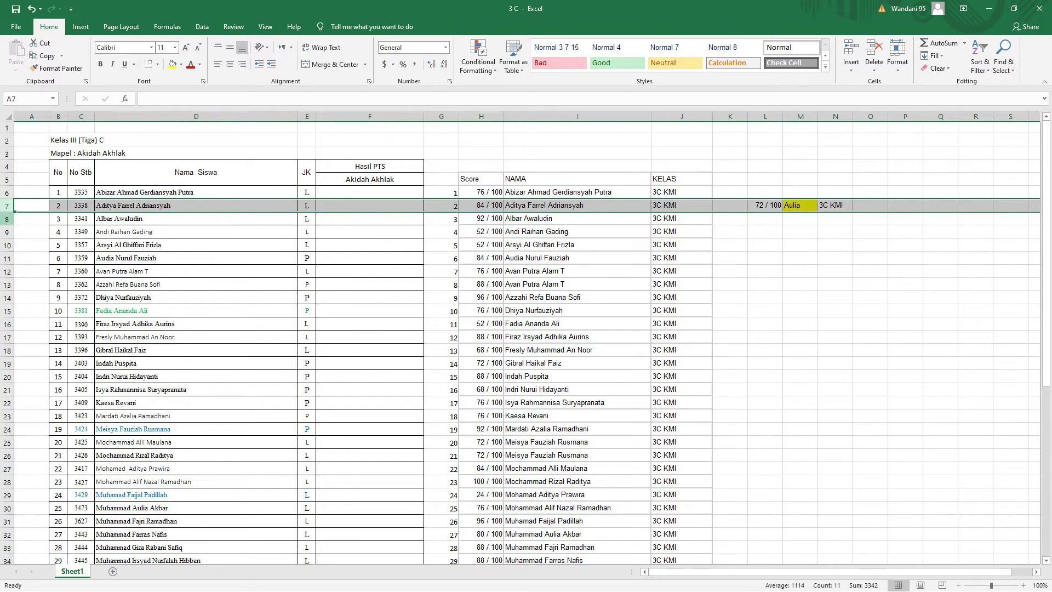
pyautogui.click(7, 218)
pyautogui.click(8, 231)
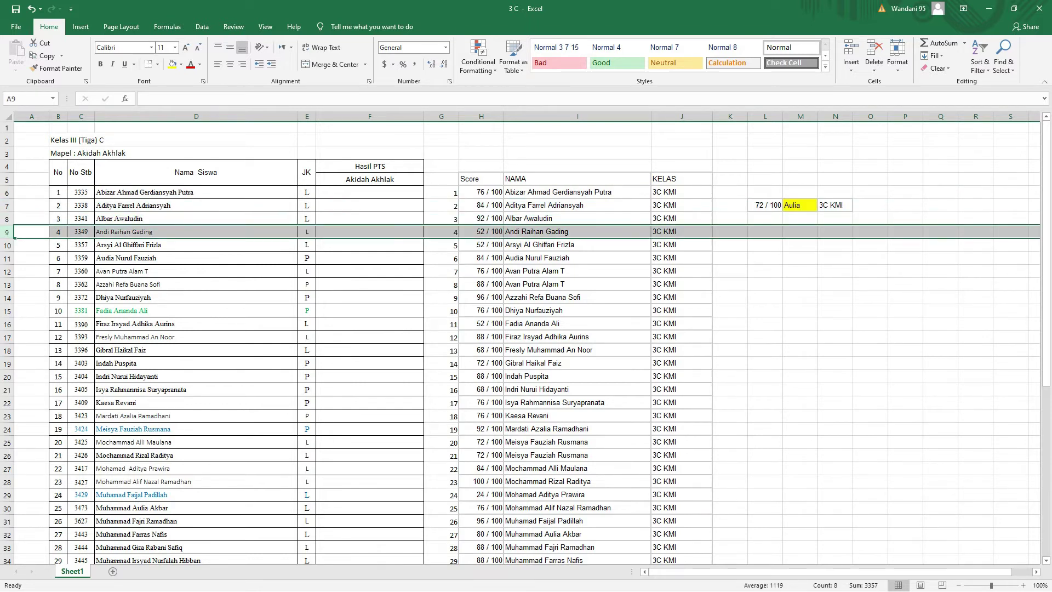
pyautogui.click(8, 244)
pyautogui.click(8, 258)
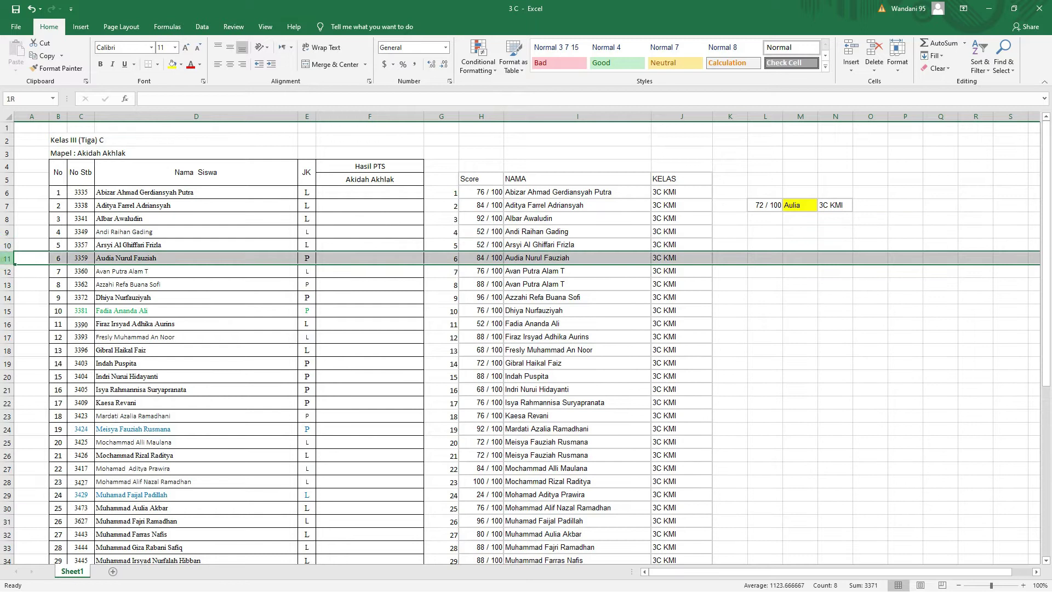
pyautogui.click(8, 271)
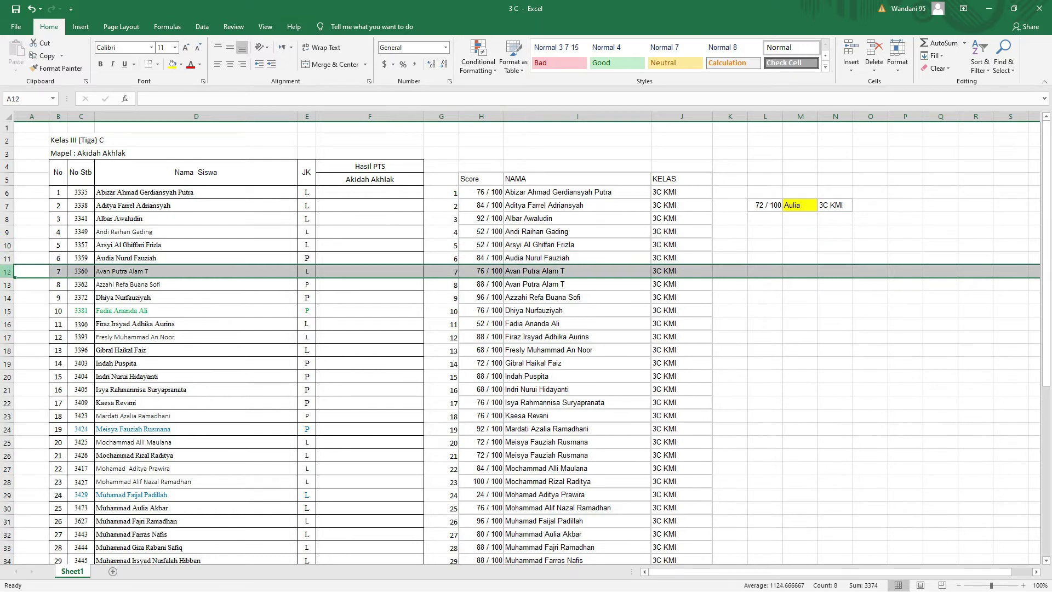
pyautogui.click(8, 285)
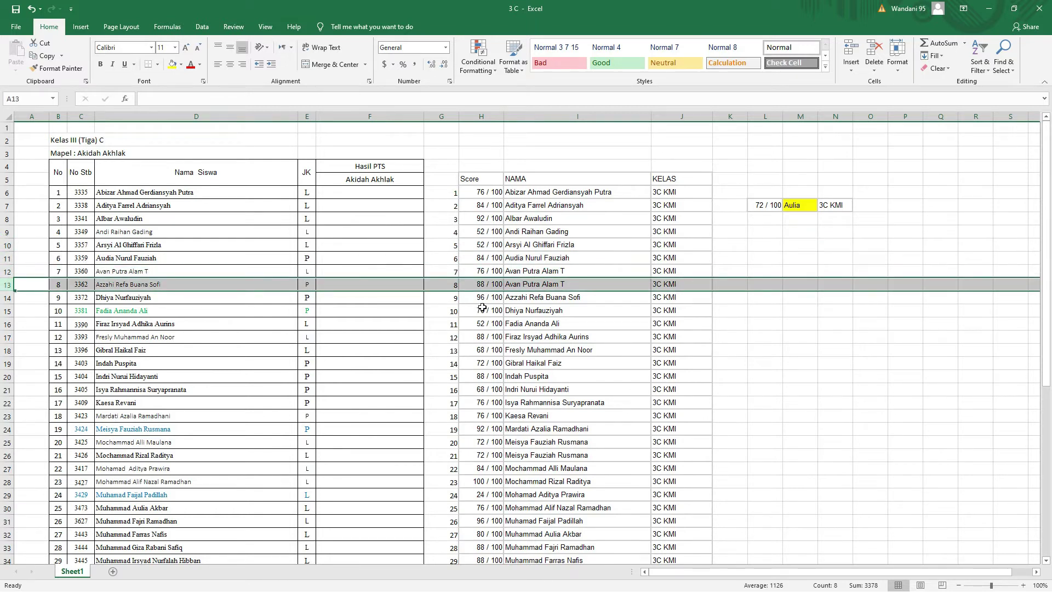
# Delete the first of the two duplicate response entries, H12:J12, shifting the cells below up.
pyautogui.click(505, 274)
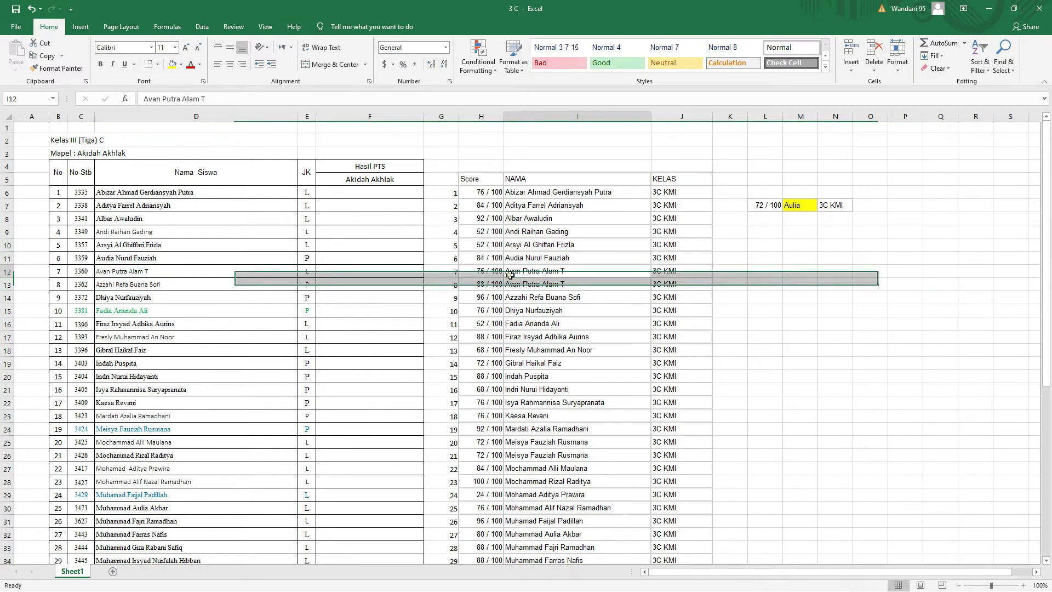
pyautogui.click(560, 286)
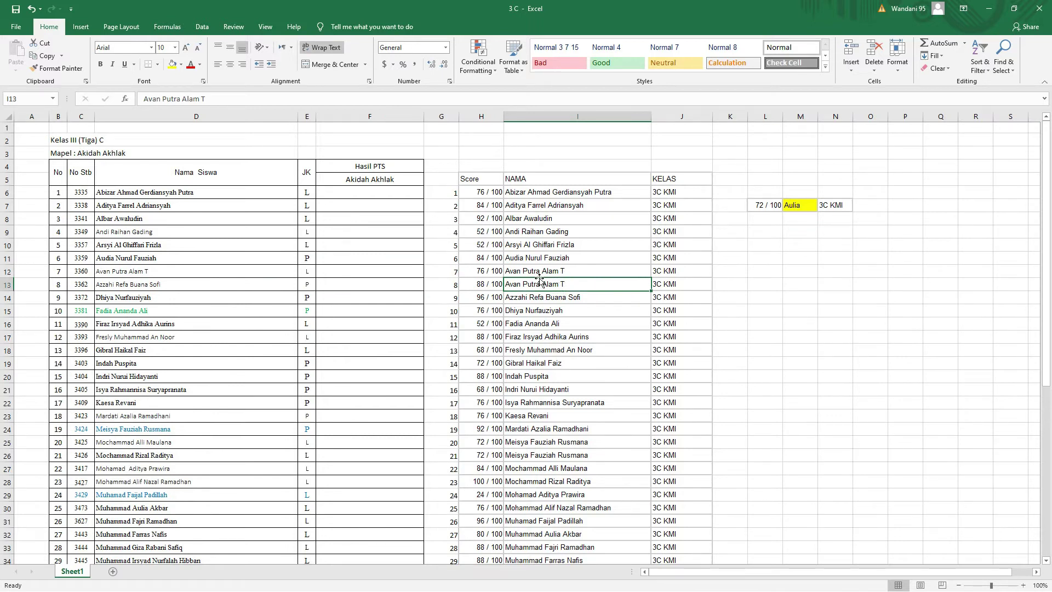
pyautogui.moveTo(474, 271); pyautogui.dragTo(672, 271)
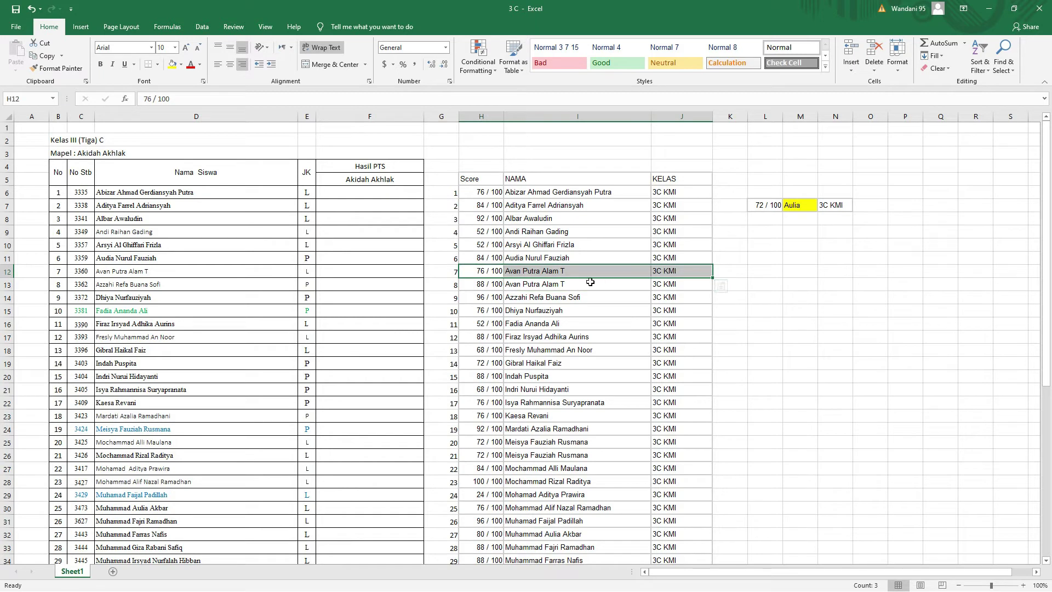
pyautogui.click(617, 375)
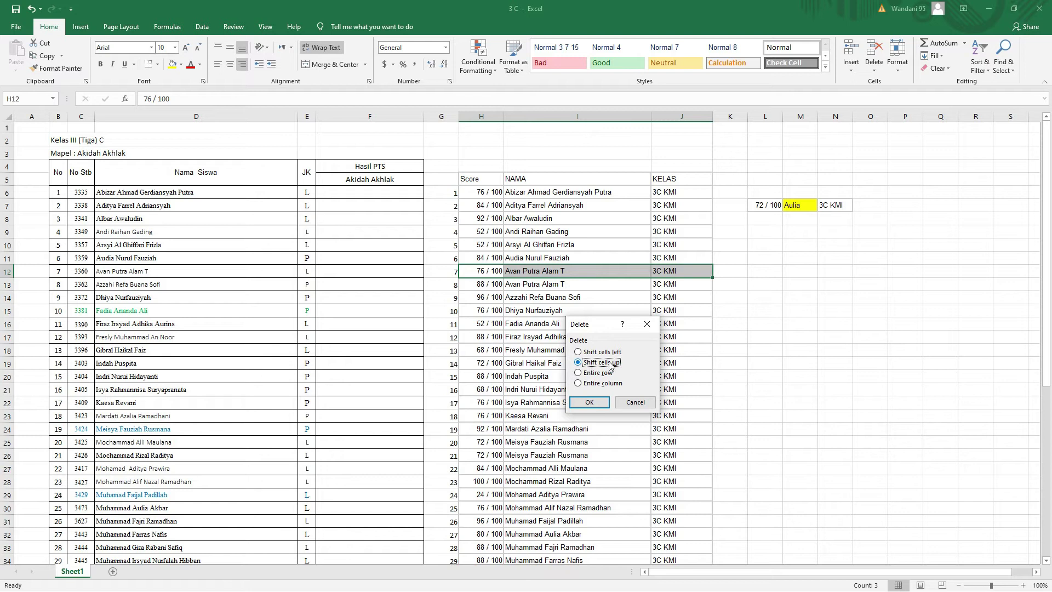
pyautogui.click(589, 403)
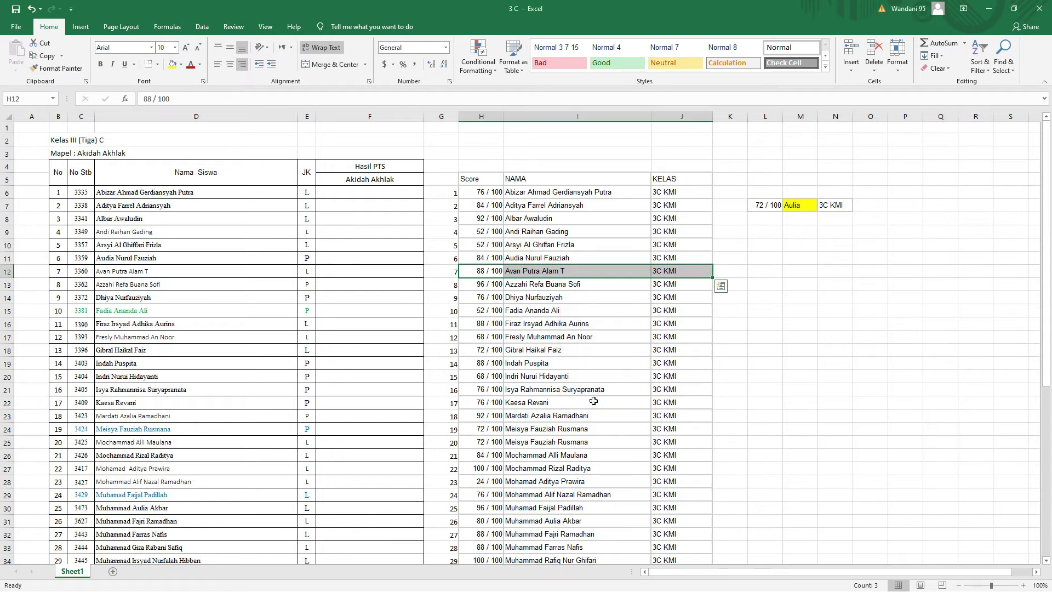
# Compare the class list names with the response names row by row, from row 12 to row 24.
pyautogui.click(6, 272)
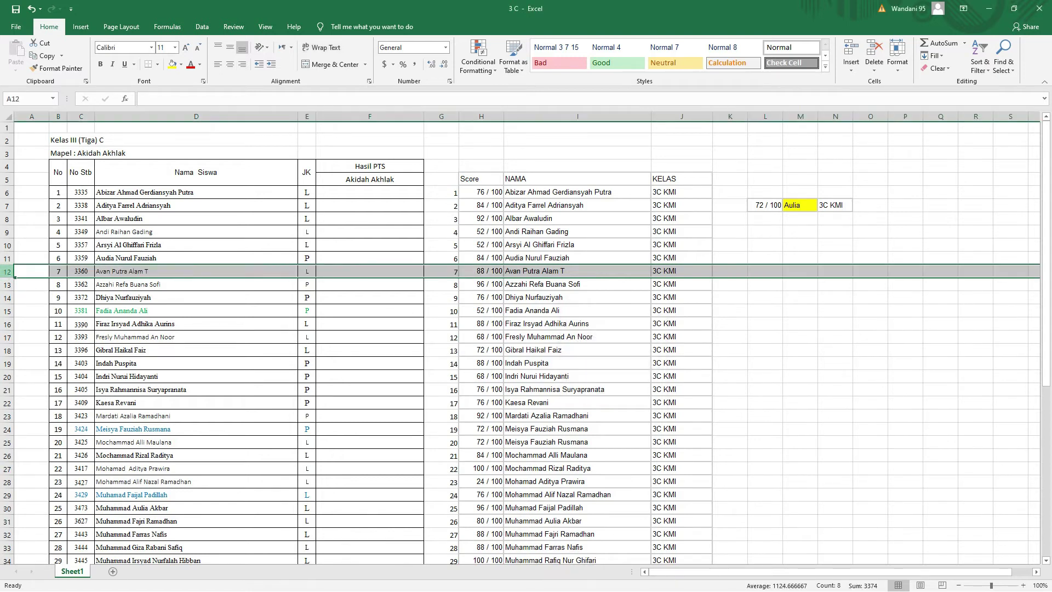
pyautogui.click(7, 285)
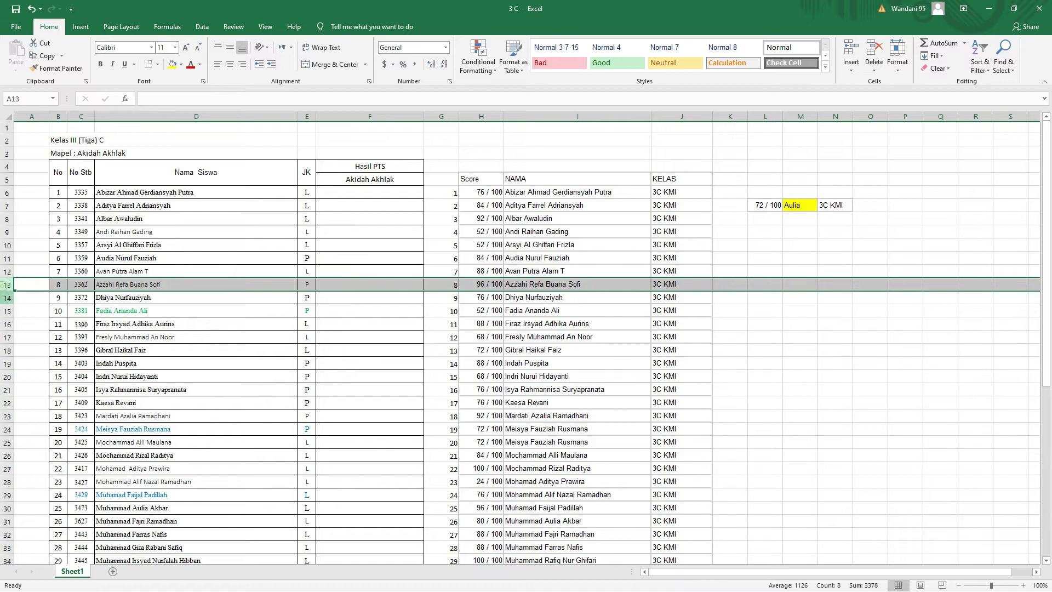
pyautogui.click(7, 298)
pyautogui.click(7, 311)
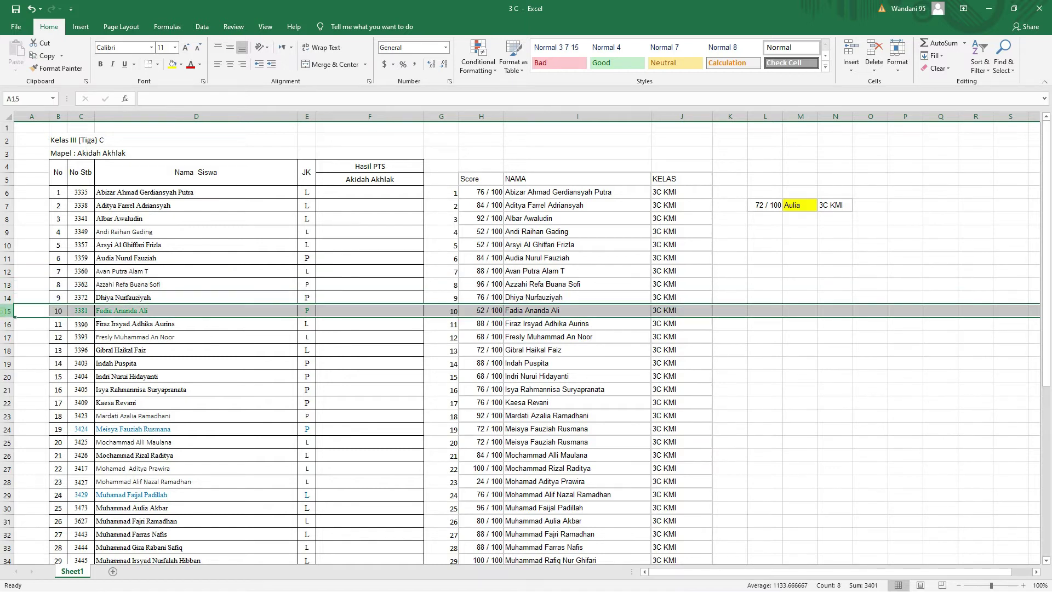
pyautogui.click(7, 324)
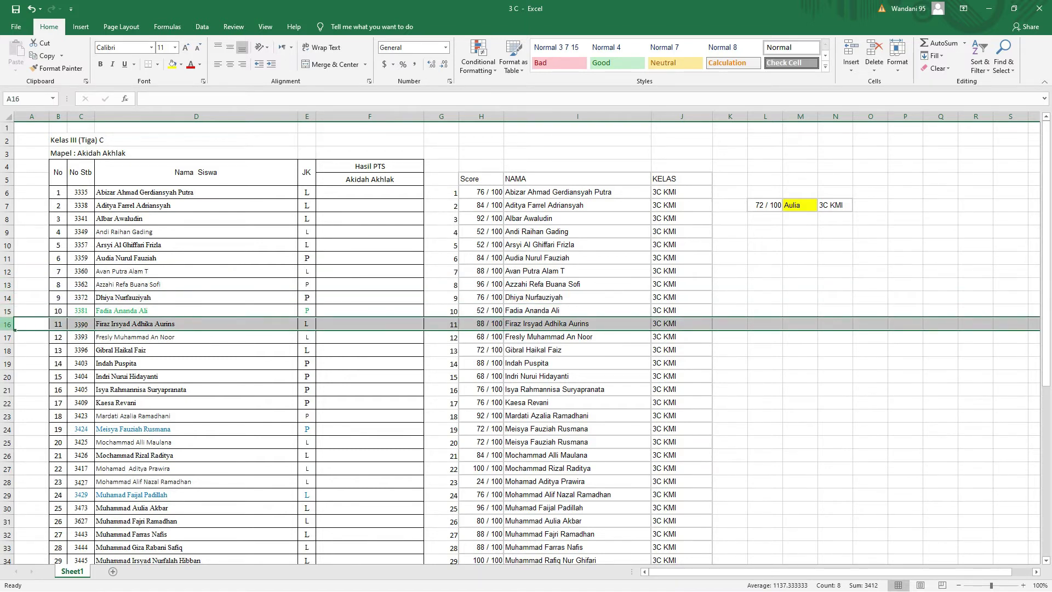
pyautogui.click(7, 337)
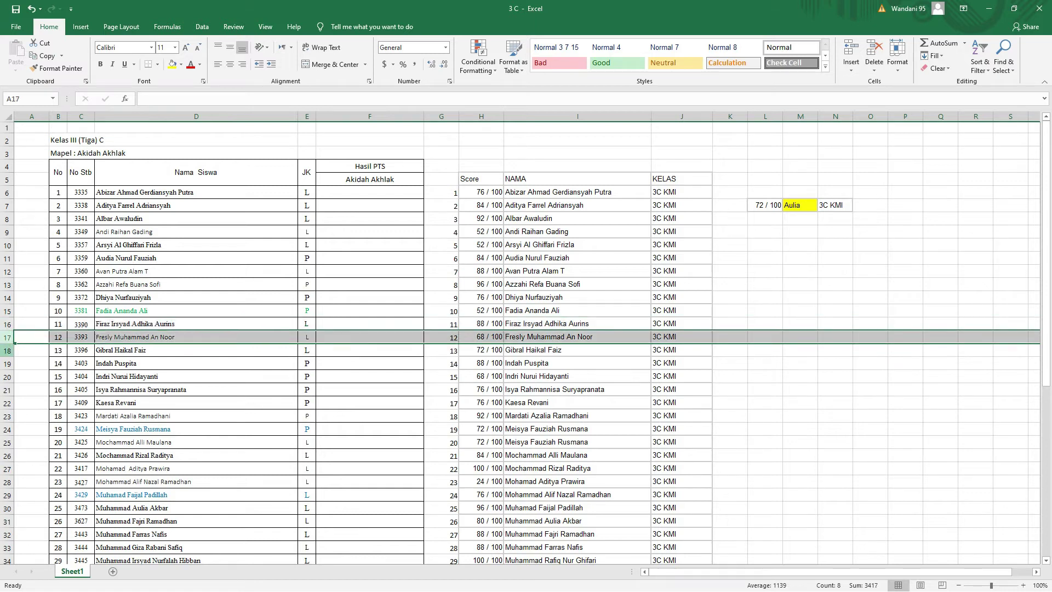
pyautogui.click(5, 350)
pyautogui.click(6, 363)
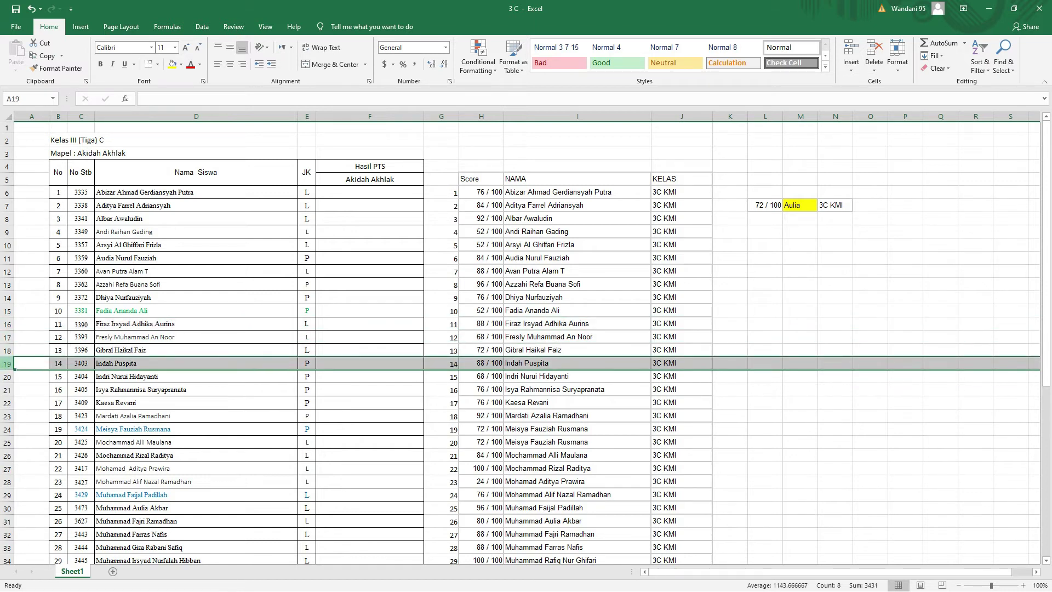
pyautogui.click(5, 376)
pyautogui.click(5, 390)
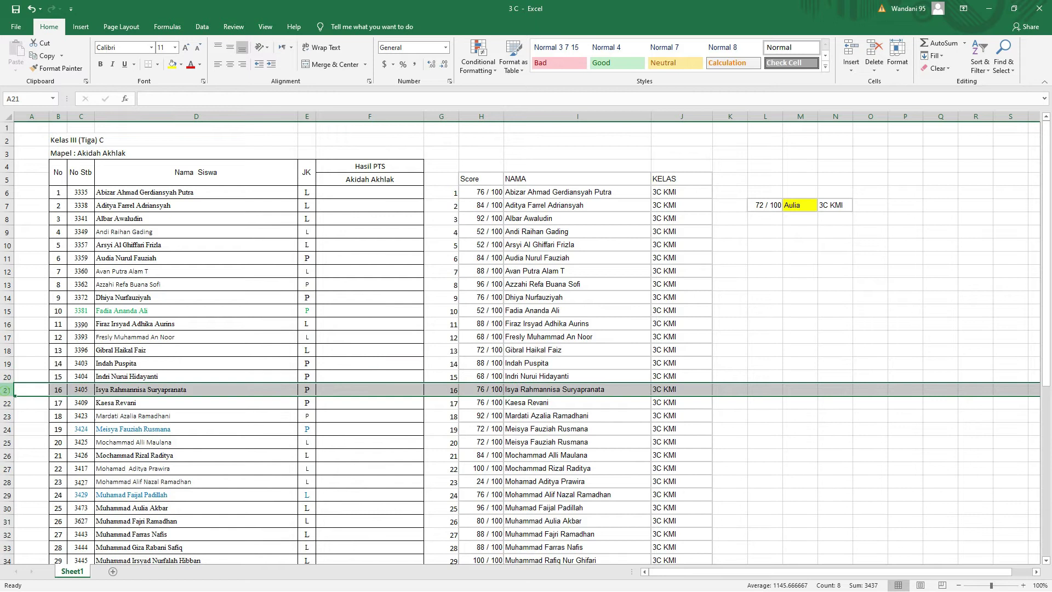
pyautogui.scroll(-2, 5, 389)
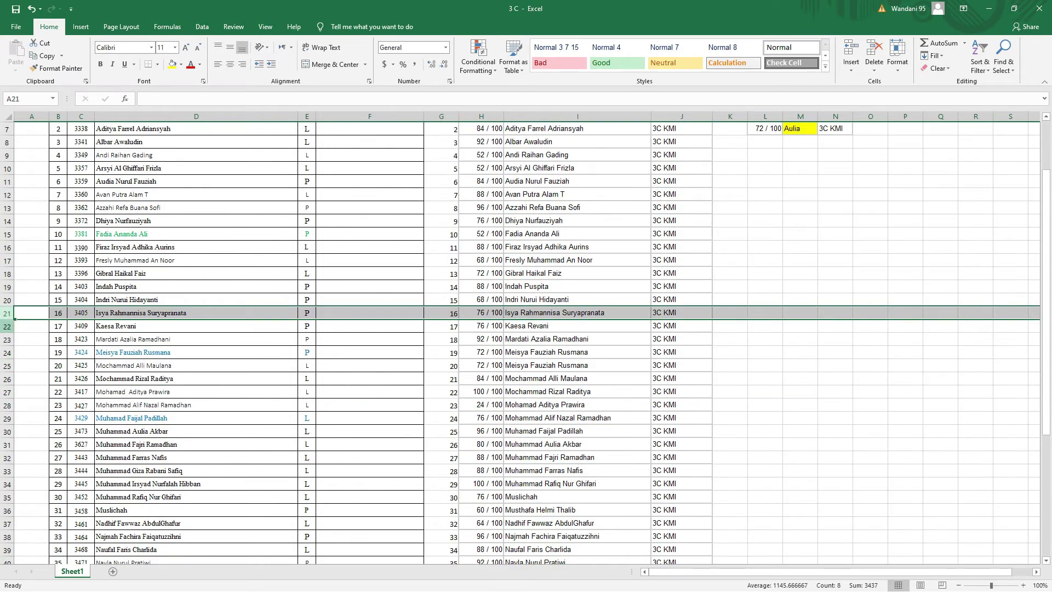
pyautogui.click(5, 326)
pyautogui.click(5, 340)
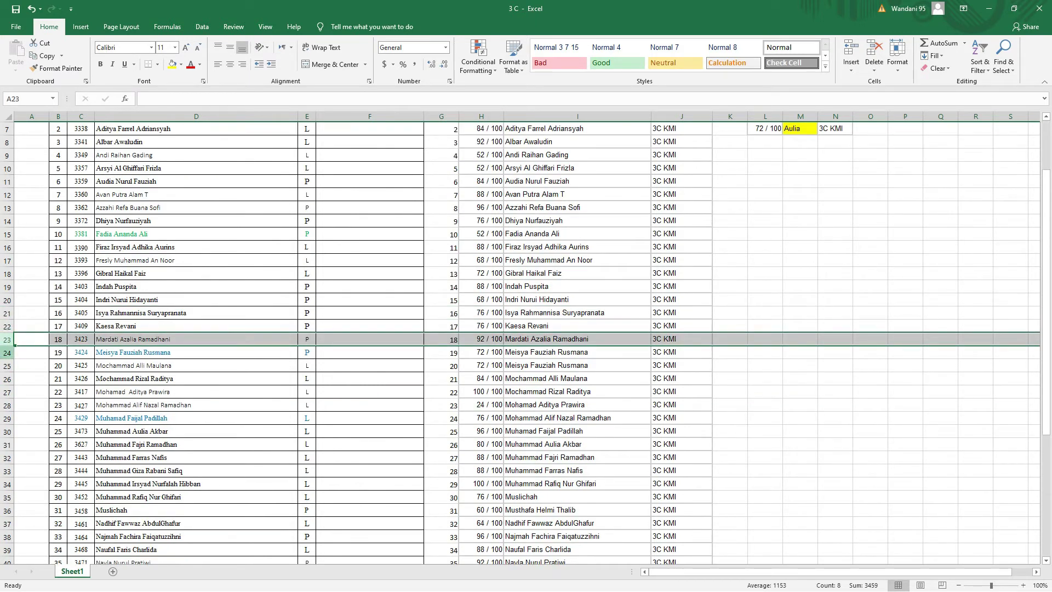
pyautogui.click(5, 353)
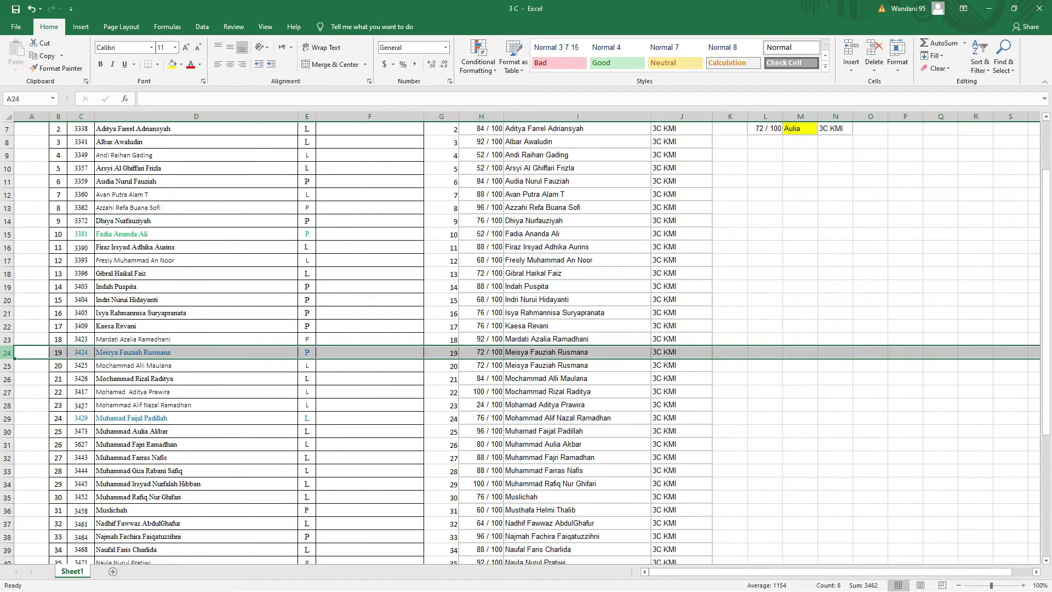
# Delete the first of the two duplicate response entries, H24:J24, shifting the cells below up.
pyautogui.click(534, 367)
pyautogui.moveTo(475, 351); pyautogui.dragTo(685, 353)
pyautogui.rightClick(665, 350)
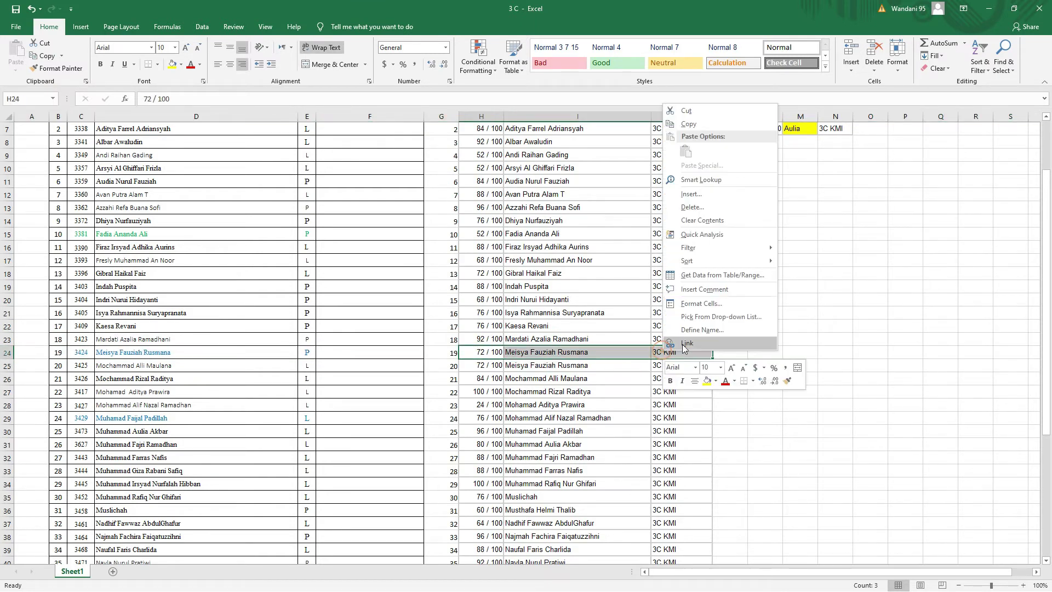
pyautogui.click(708, 207)
pyautogui.click(675, 236)
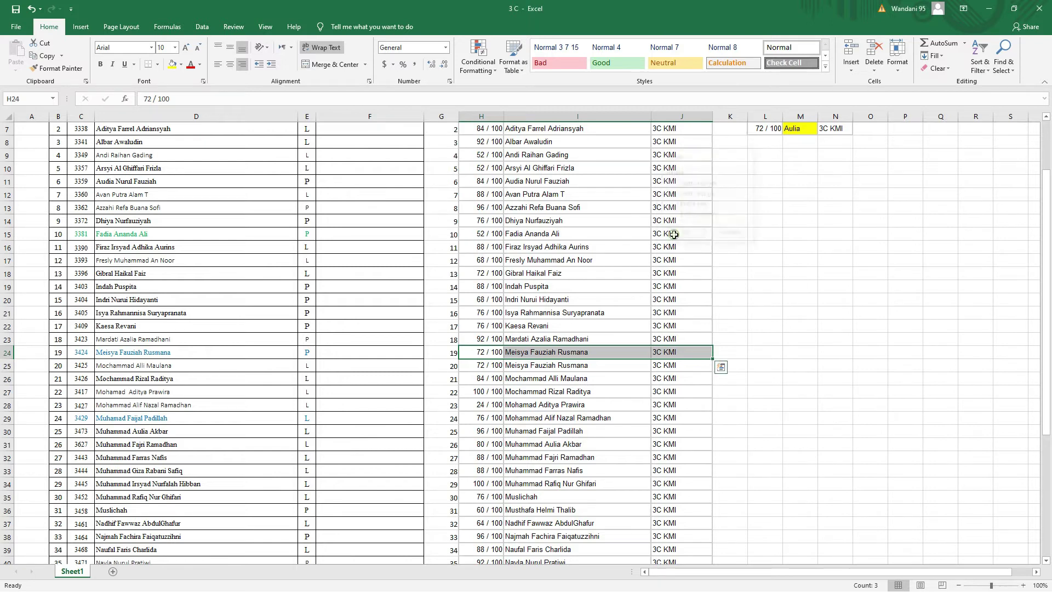
# Compare the class list names with the response names row by row, from row 24 to row 34.
pyautogui.click(7, 352)
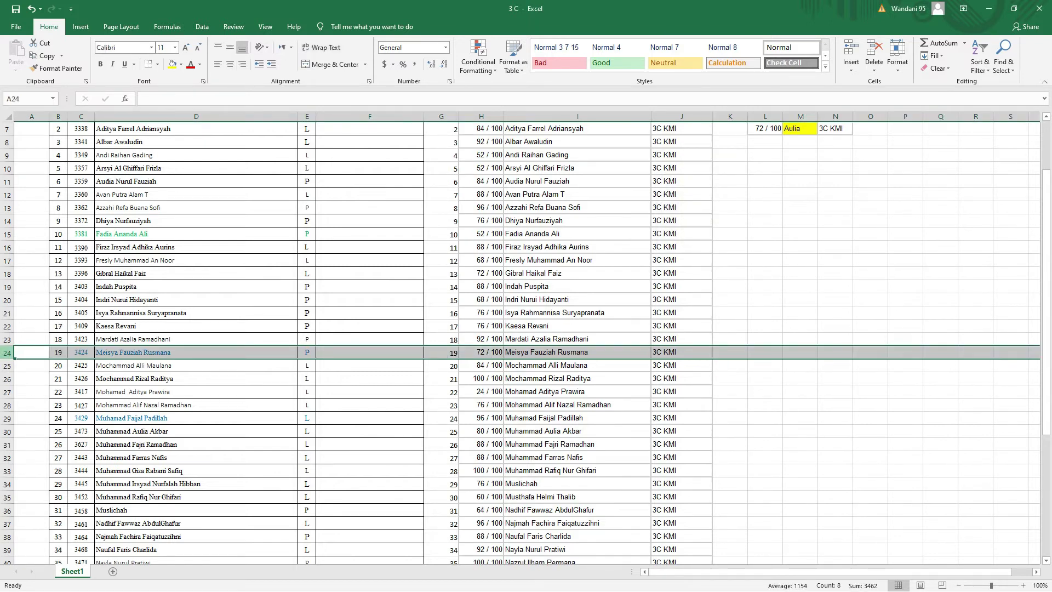
pyautogui.click(7, 366)
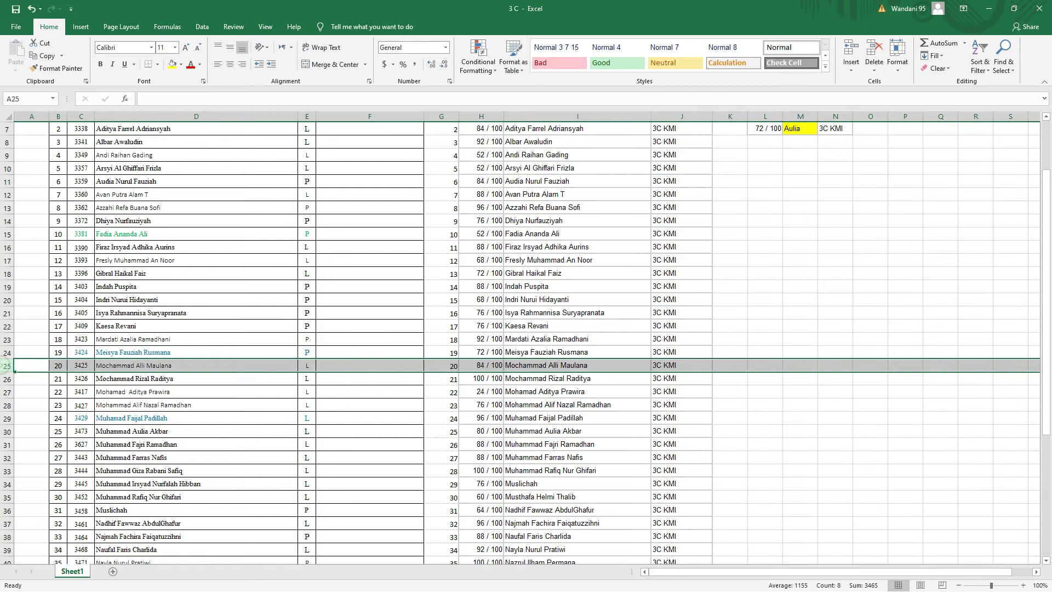
pyautogui.click(7, 378)
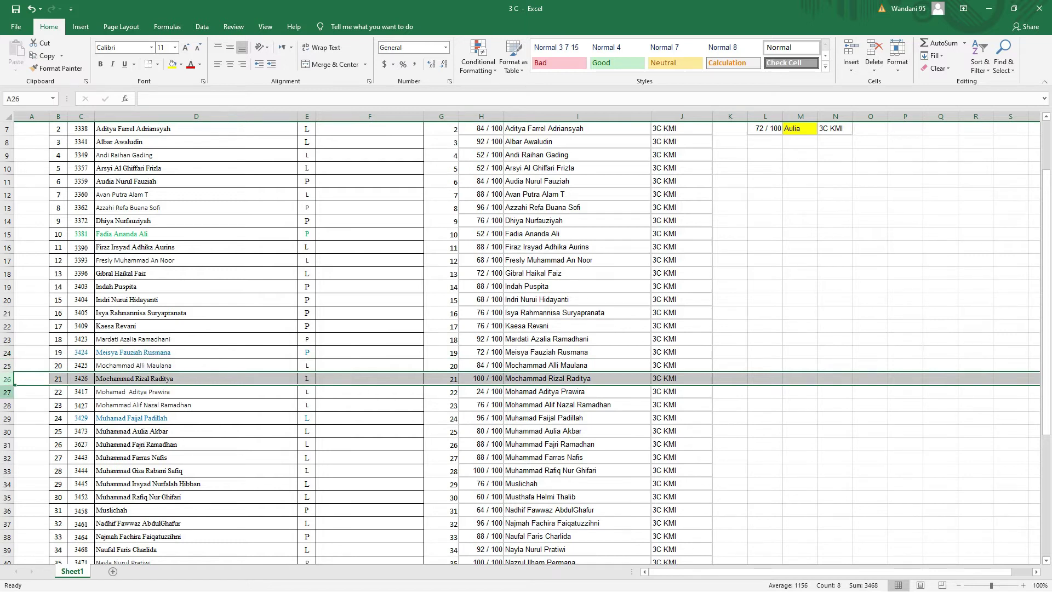
pyautogui.click(7, 392)
pyautogui.click(8, 405)
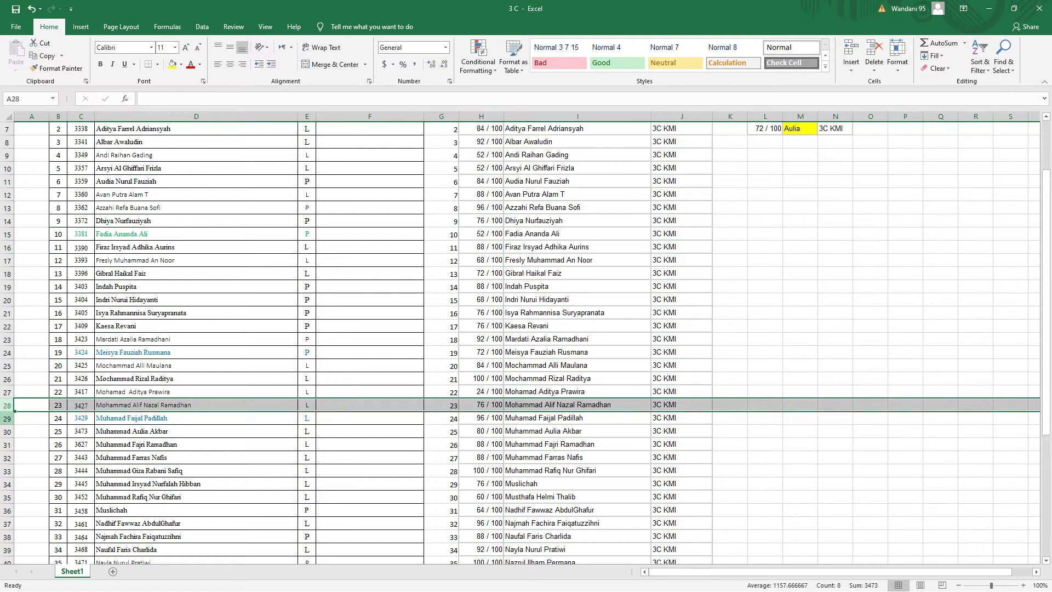
pyautogui.click(7, 418)
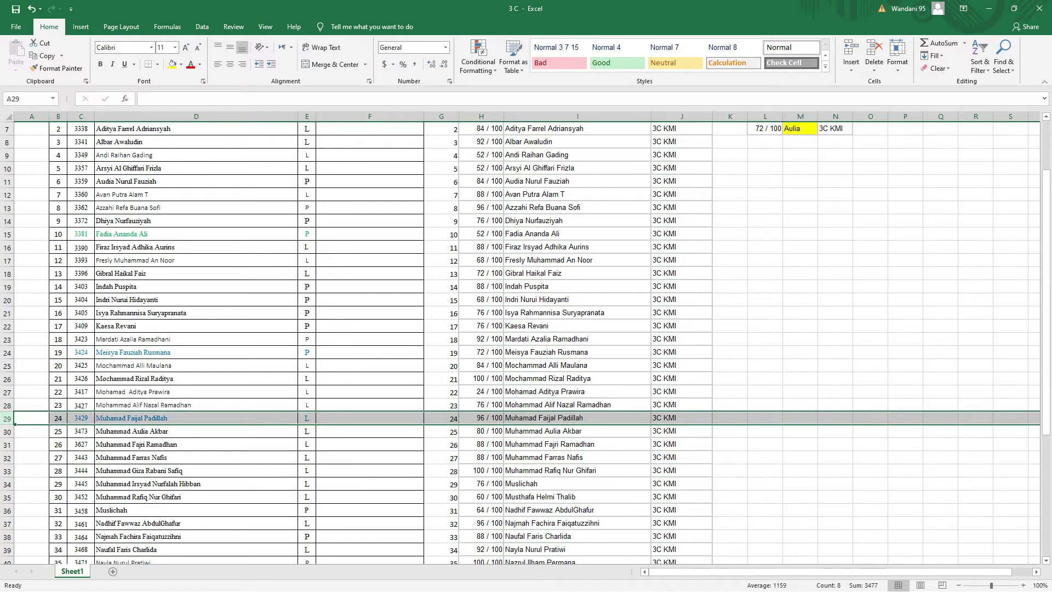
pyautogui.scroll(-3, 11, 433)
pyautogui.click(7, 313)
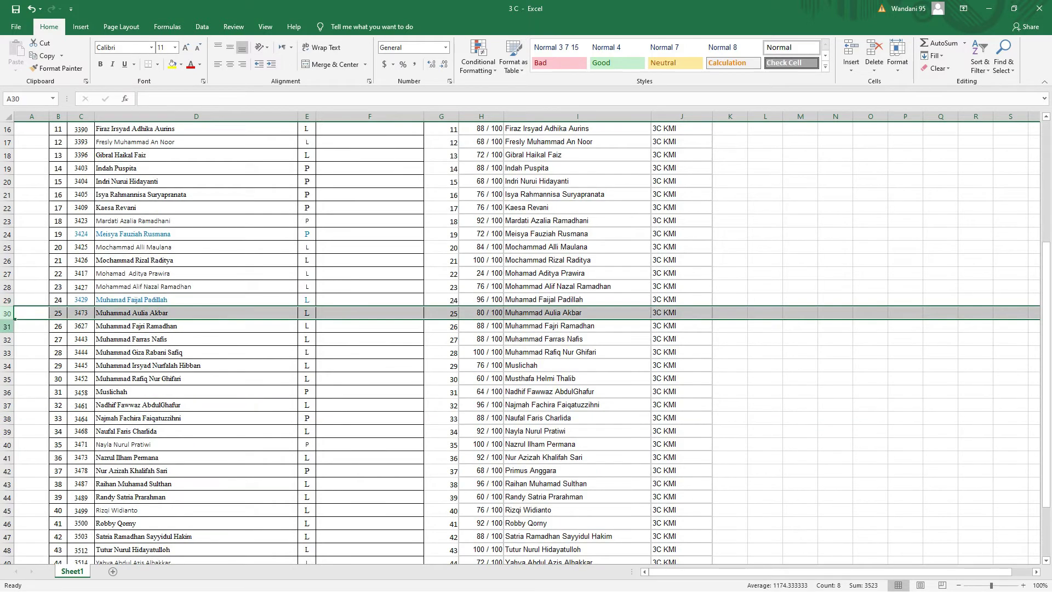
pyautogui.click(7, 327)
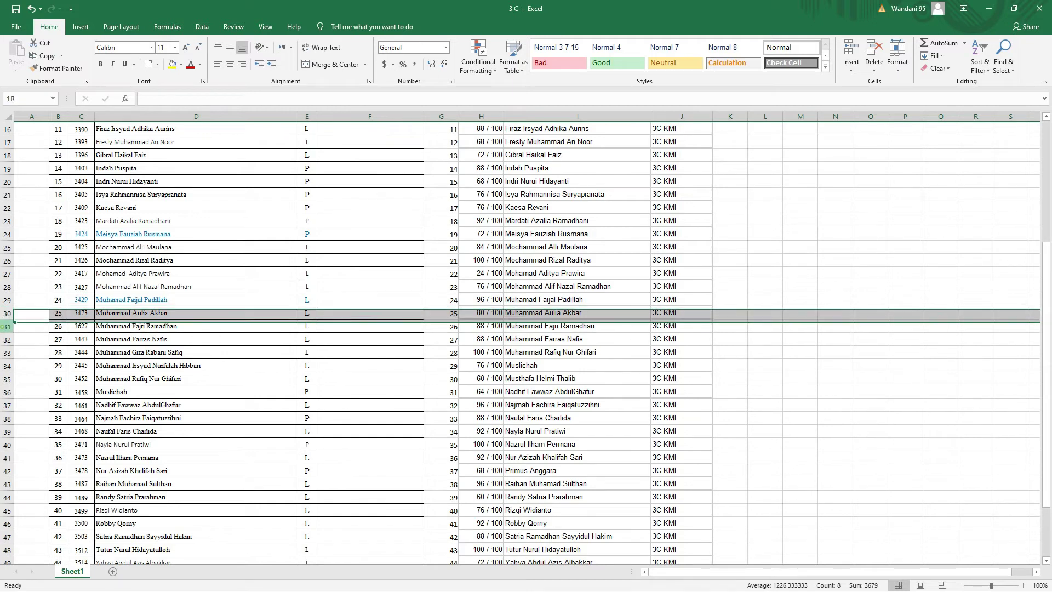
pyautogui.click(7, 340)
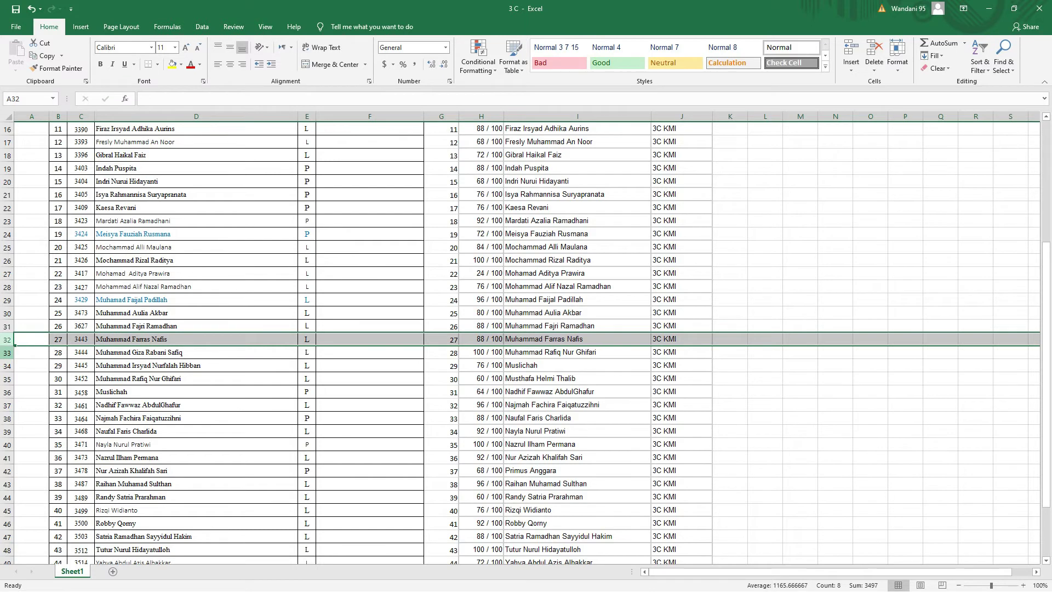
pyautogui.click(7, 353)
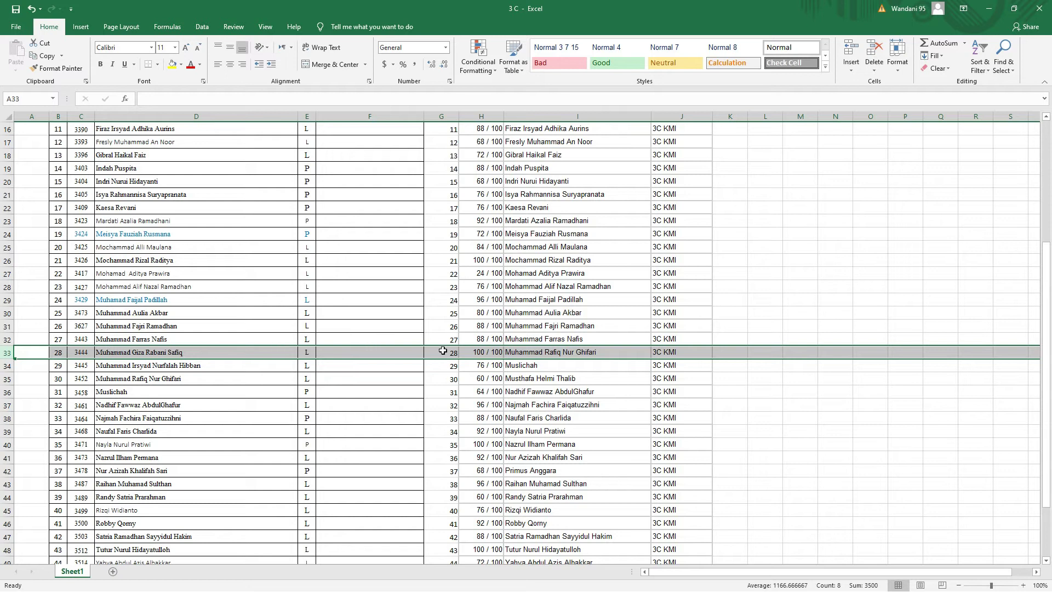
pyautogui.click(531, 354)
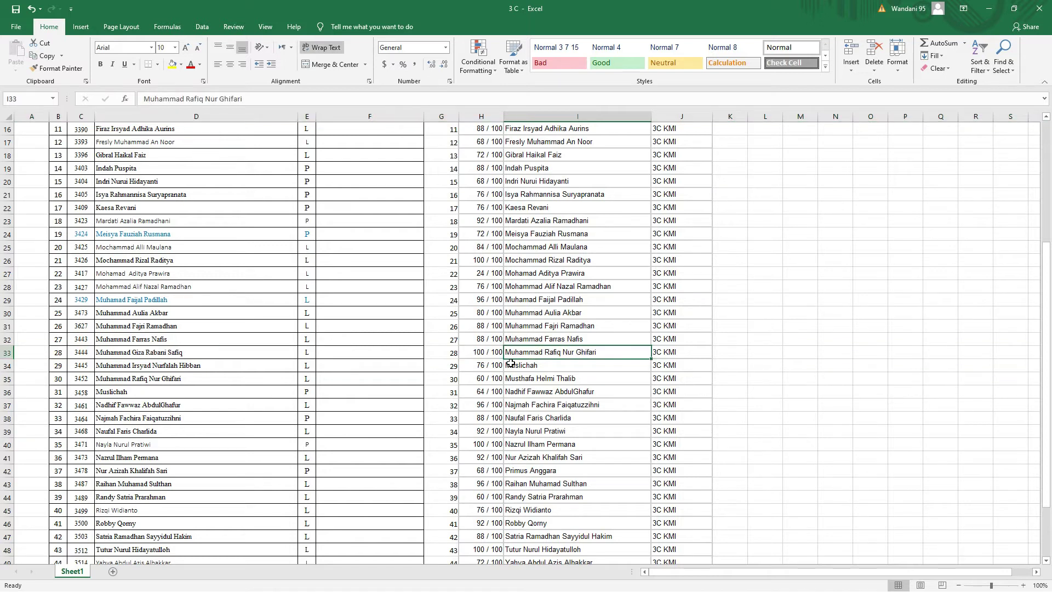
pyautogui.click(7, 366)
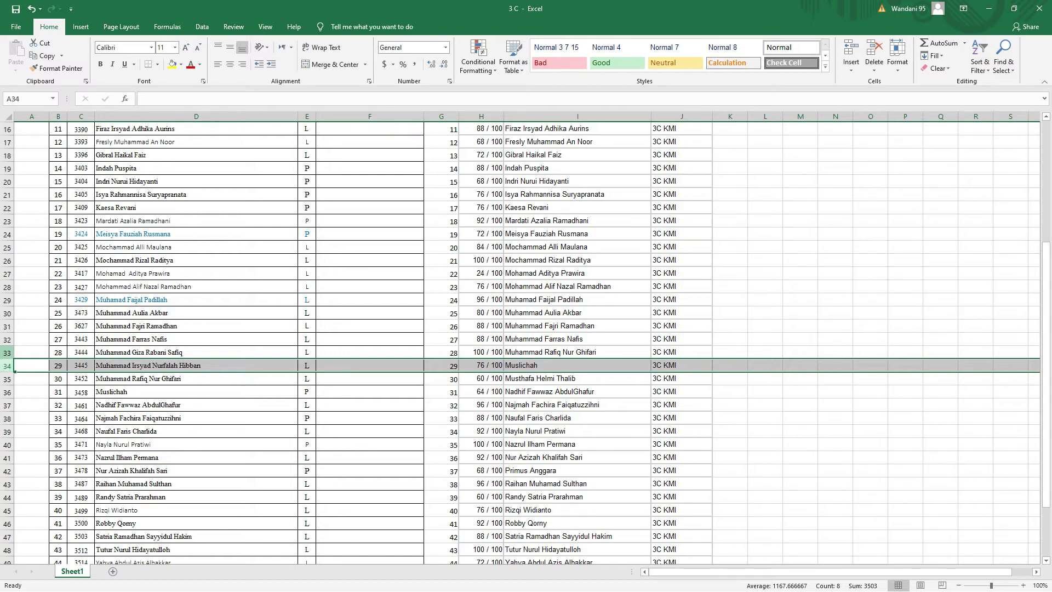
pyautogui.click(7, 352)
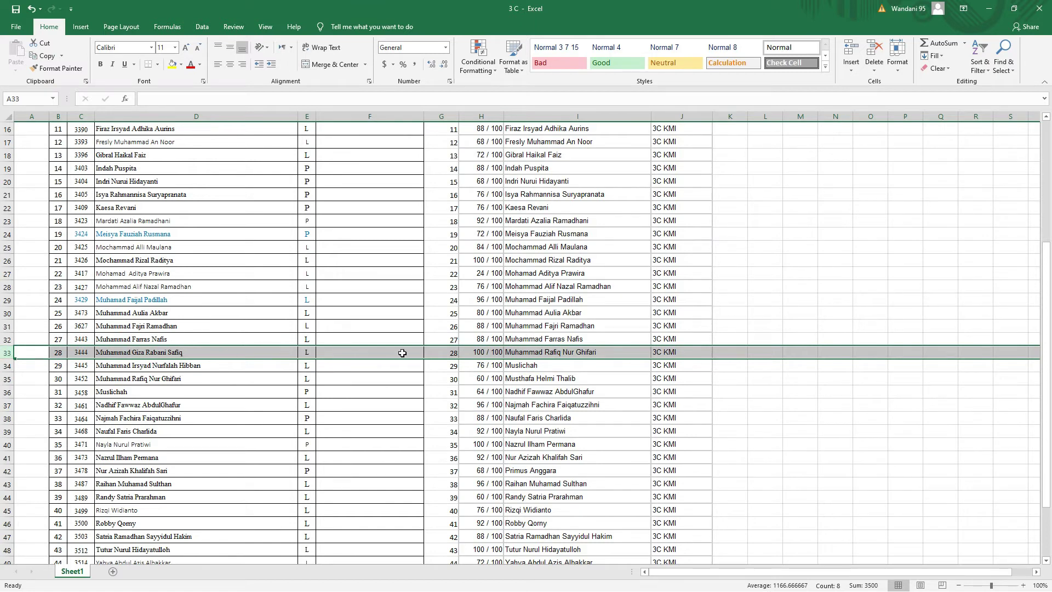
# Insert blank cells at H33:J33, shifting the response entries down, for the student without a response.
pyautogui.click(520, 353)
pyautogui.click(474, 355)
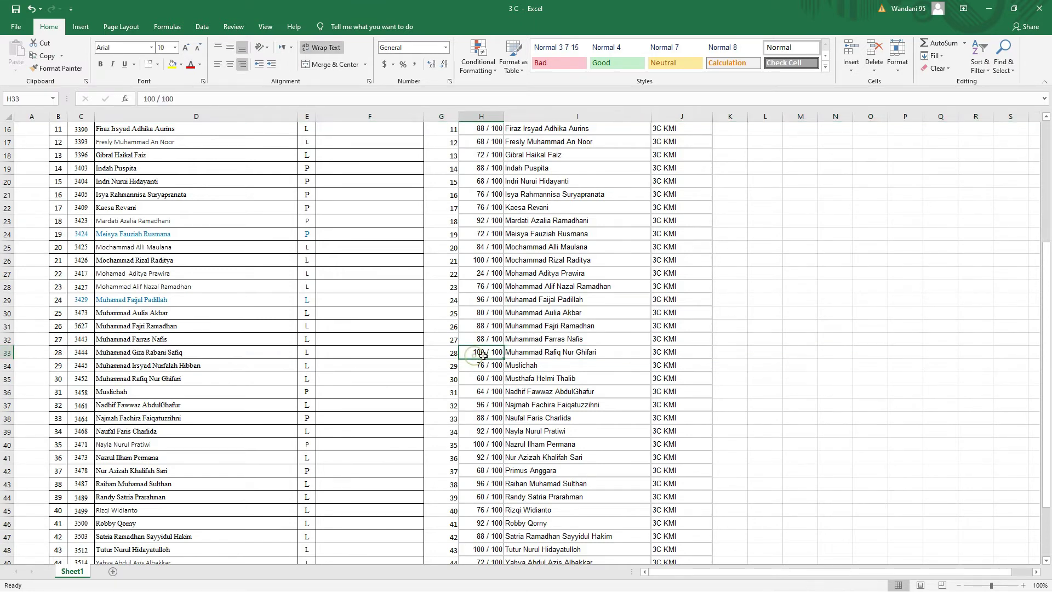
pyautogui.moveTo(455, 354); pyautogui.dragTo(669, 354)
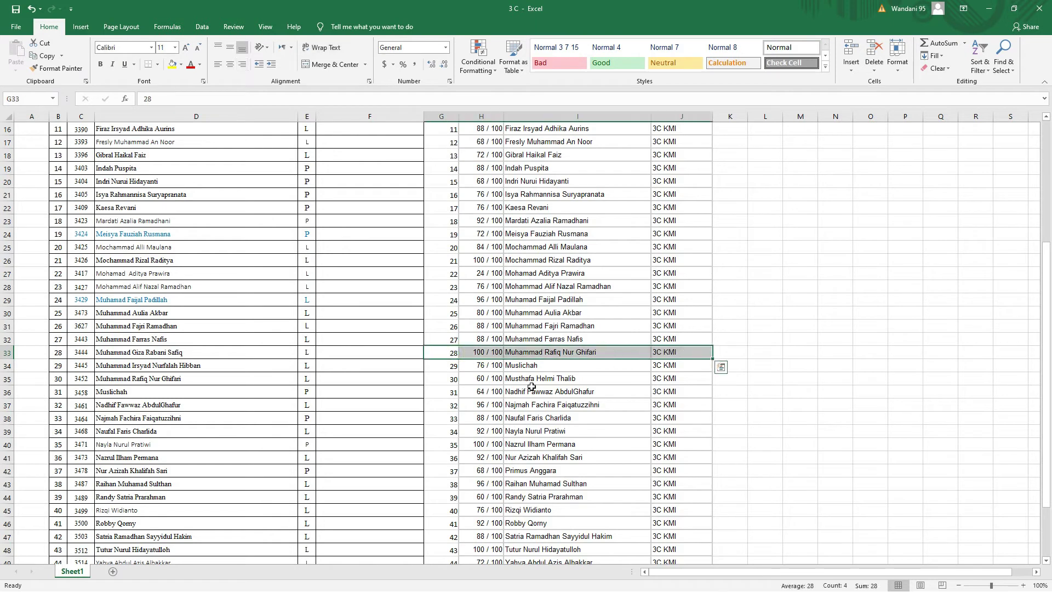
pyautogui.click(529, 390)
pyautogui.moveTo(485, 349); pyautogui.dragTo(660, 355)
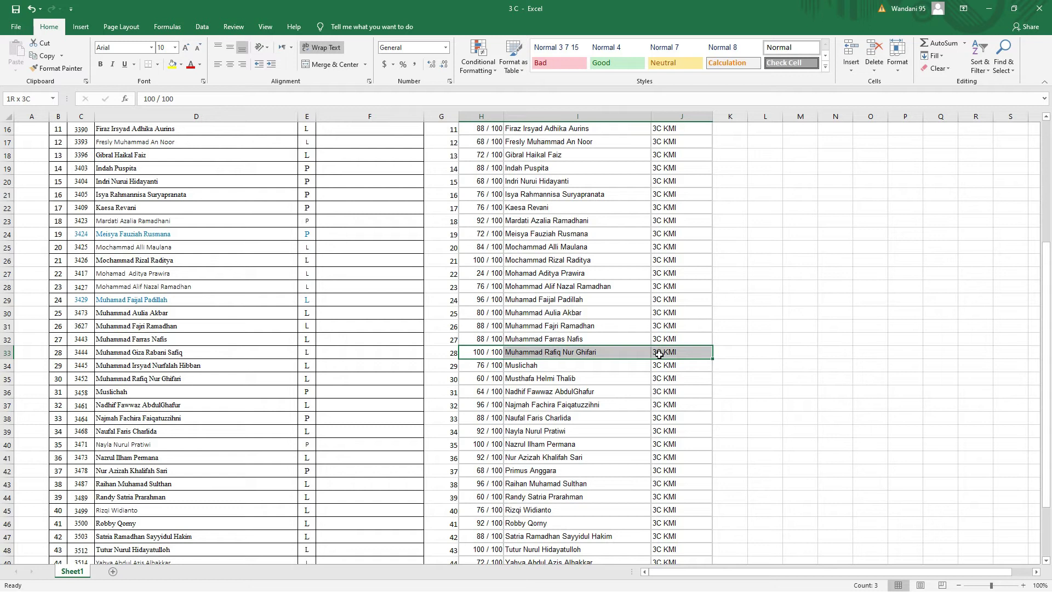
pyautogui.rightClick(570, 352)
pyautogui.click(597, 195)
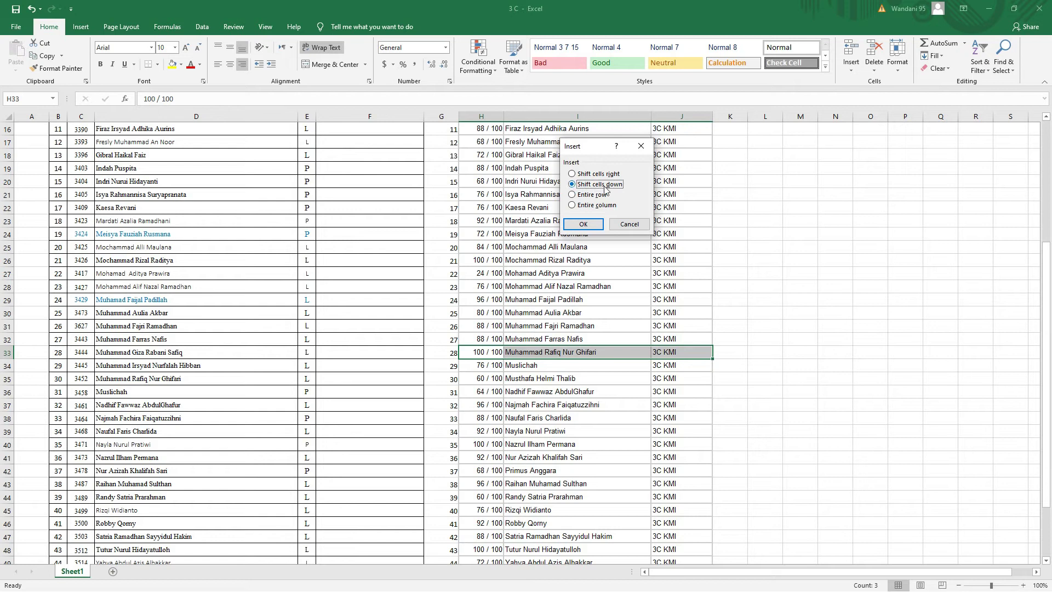
pyautogui.click(583, 223)
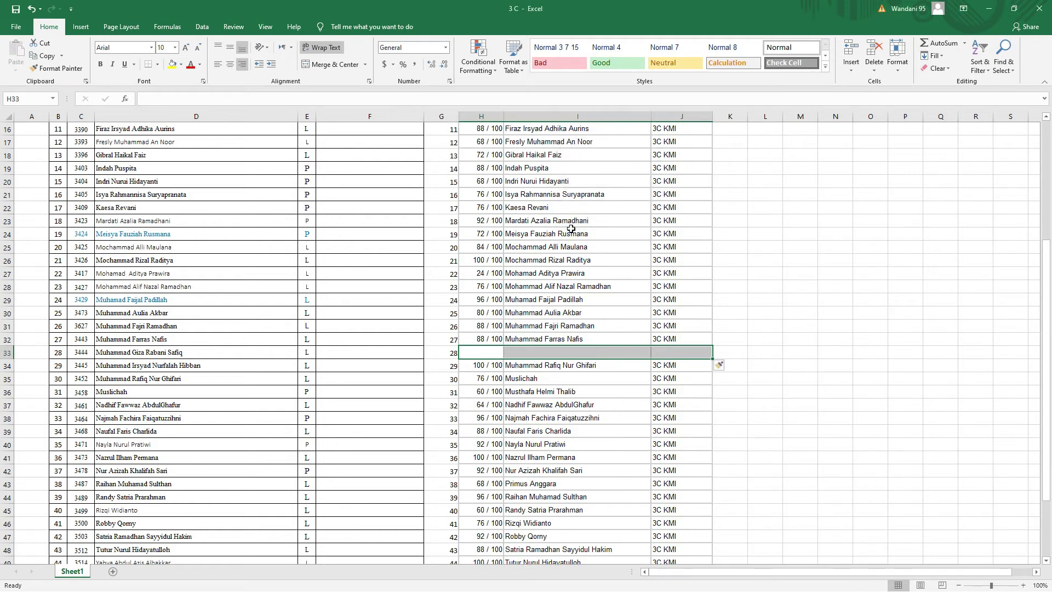
# Insert blank cells at H34:J34, shifting the response entries down to align with the class list.
pyautogui.click(513, 365)
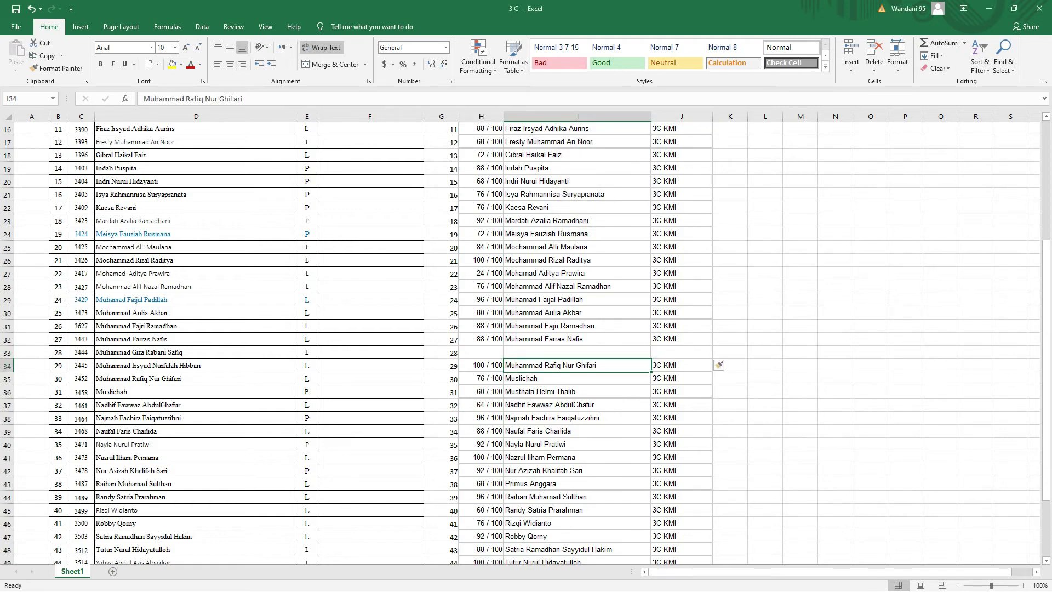
pyautogui.click(7, 366)
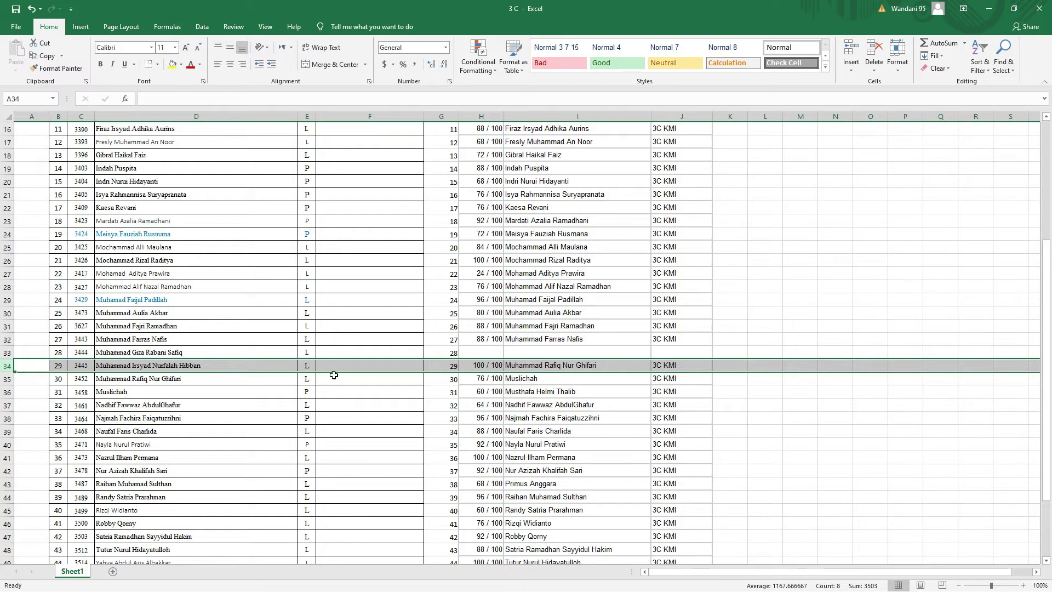
pyautogui.click(496, 382)
pyautogui.moveTo(478, 366); pyautogui.dragTo(673, 366)
pyautogui.rightClick(673, 366)
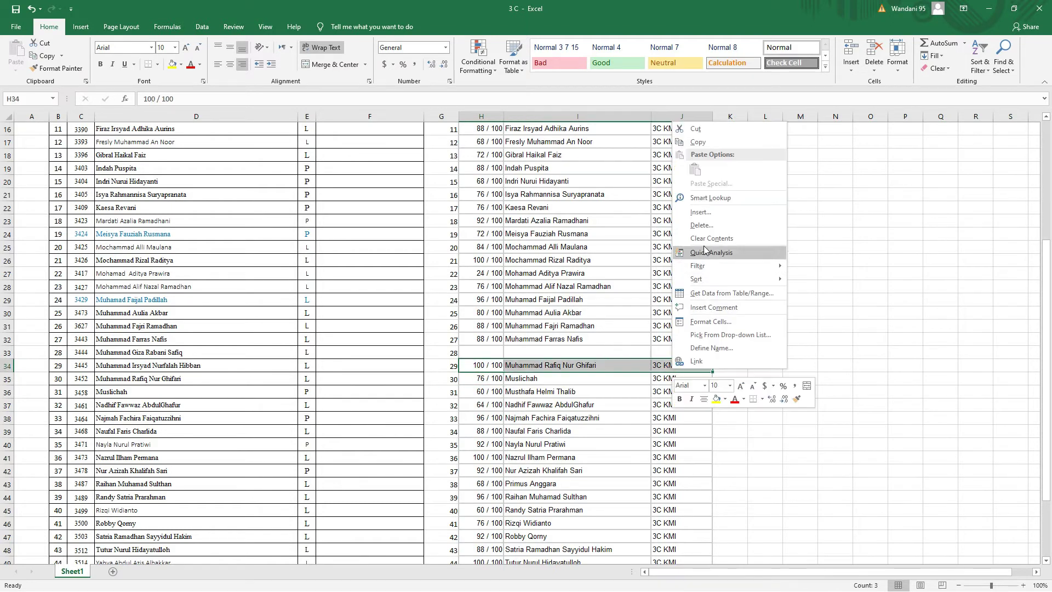
pyautogui.click(708, 214)
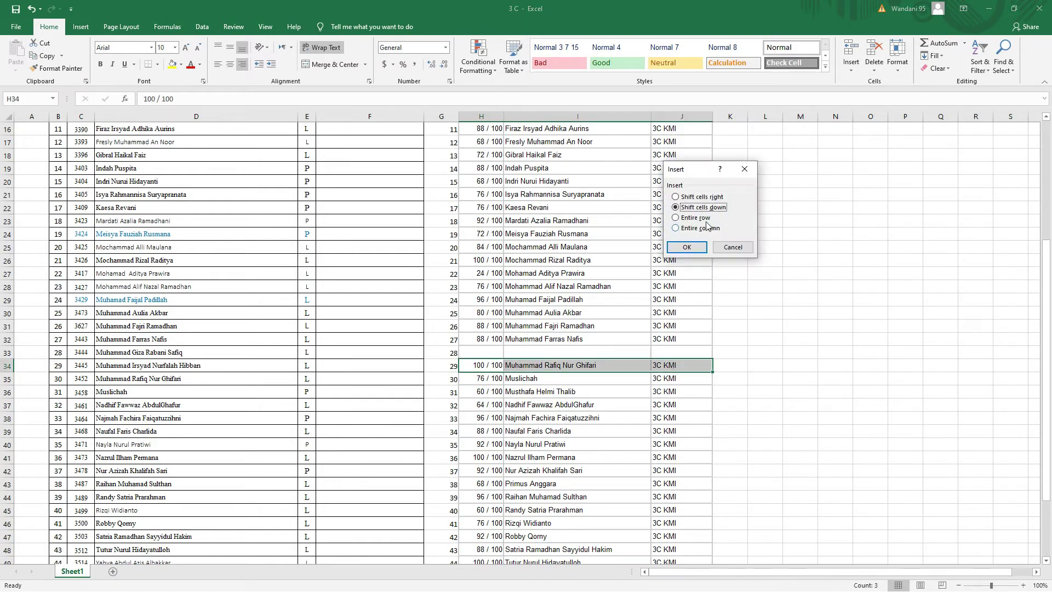
pyautogui.click(687, 251)
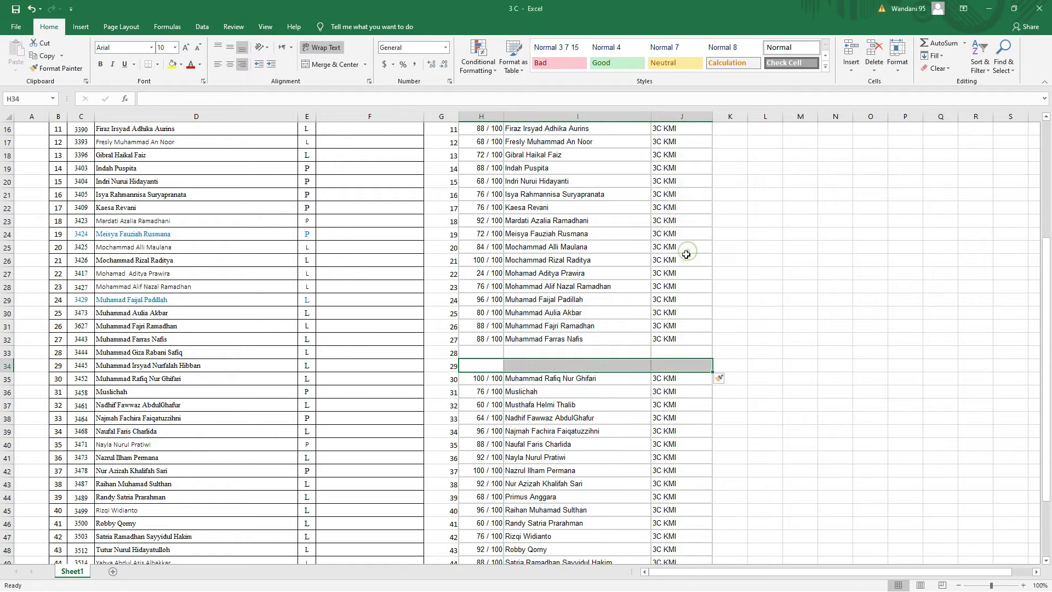
# Move the response entry that does not match the class list from H37:J37 to L37:N37, and widen column M.
pyautogui.click(559, 377)
pyautogui.click(9, 380)
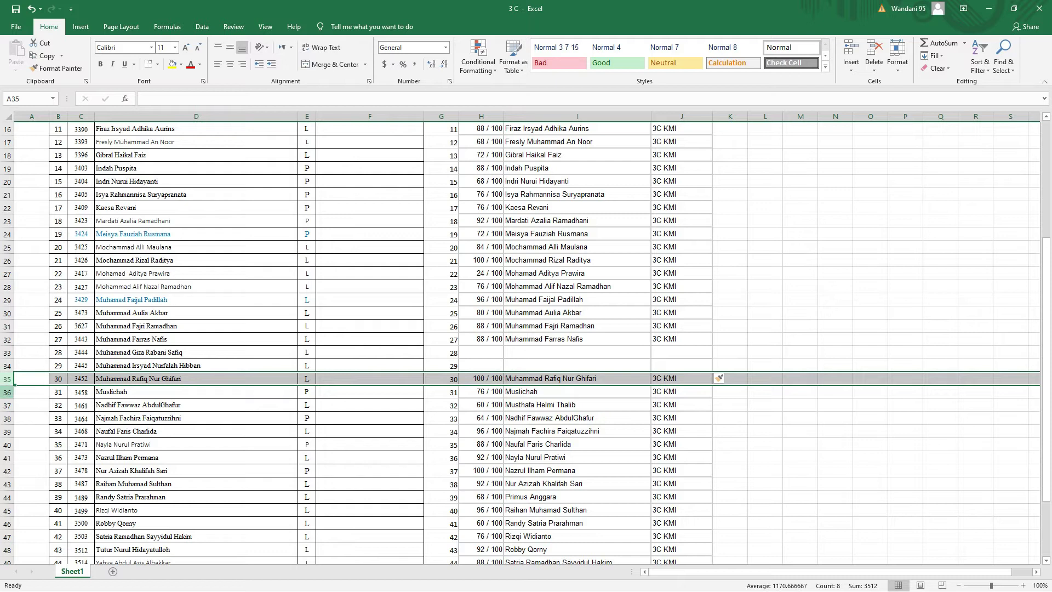
pyautogui.click(7, 392)
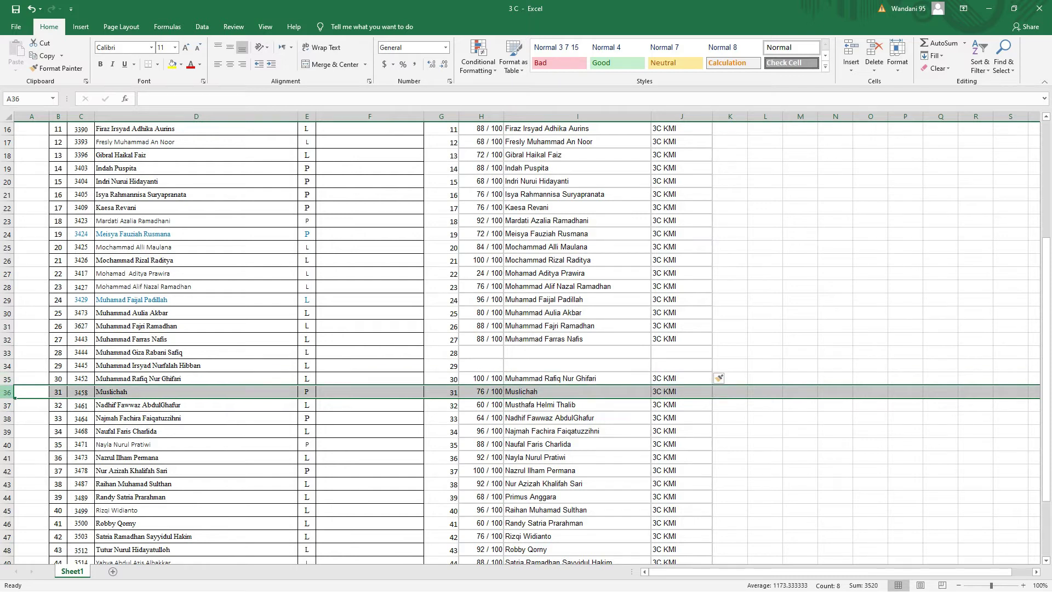
pyautogui.click(8, 406)
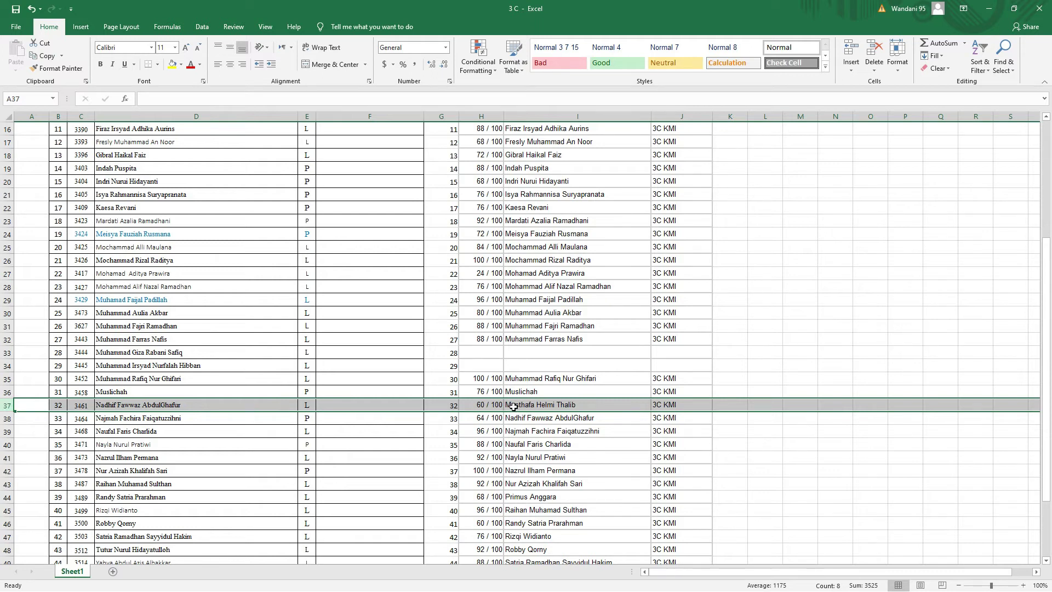
pyautogui.moveTo(500, 406); pyautogui.dragTo(690, 406)
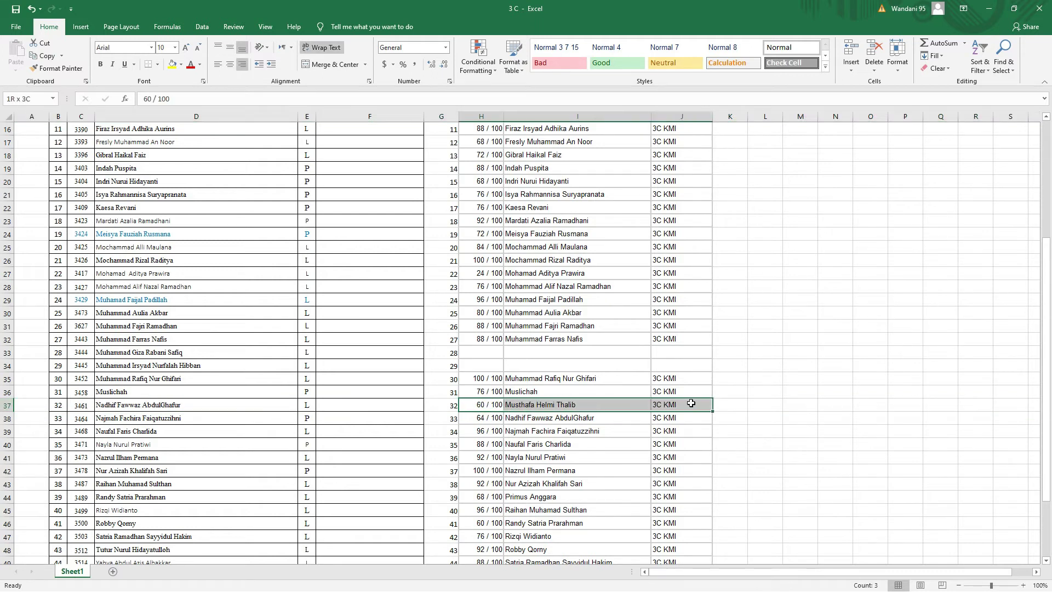
pyautogui.moveTo(476, 401); pyautogui.dragTo(751, 408)
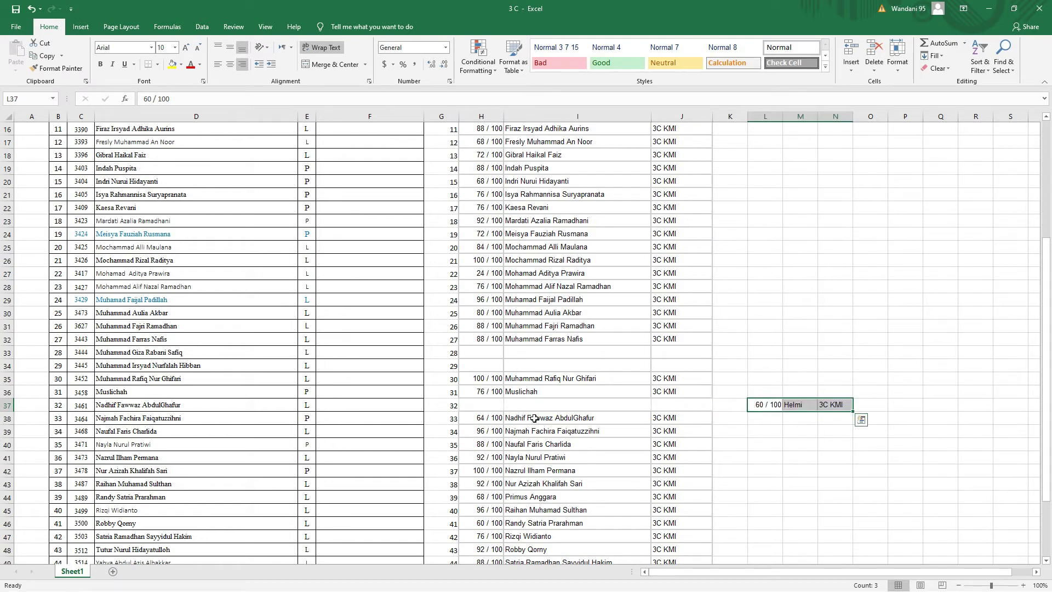
pyautogui.click(800, 286)
pyautogui.moveTo(818, 116); pyautogui.dragTo(847, 117)
pyautogui.click(801, 406)
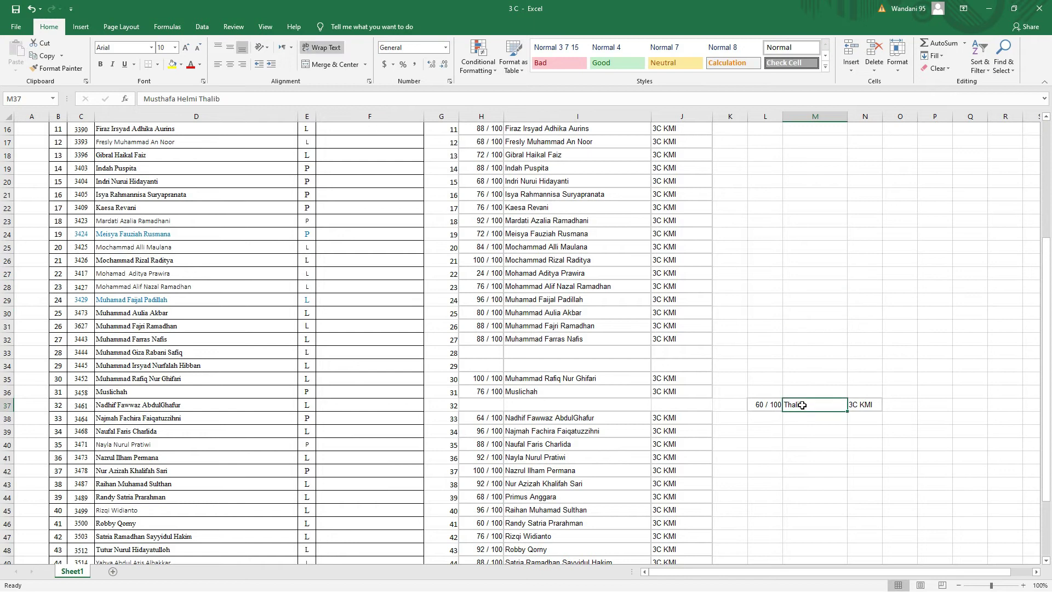
# Delete the emptied cells H37:J37, shifting the response entries below up.
pyautogui.click(502, 404)
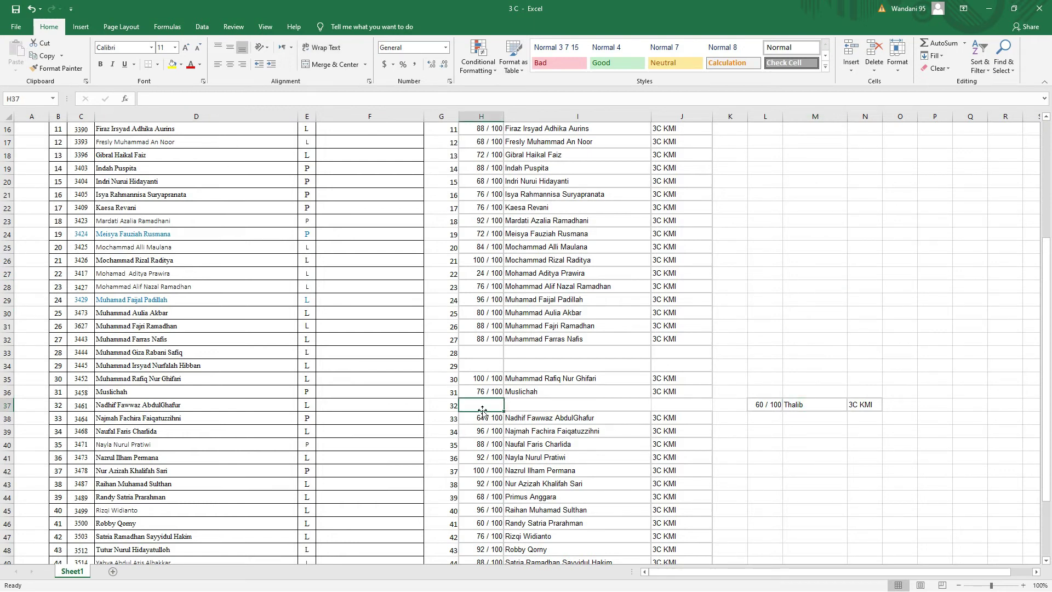
pyautogui.moveTo(511, 403); pyautogui.dragTo(682, 402)
pyautogui.rightClick(682, 402)
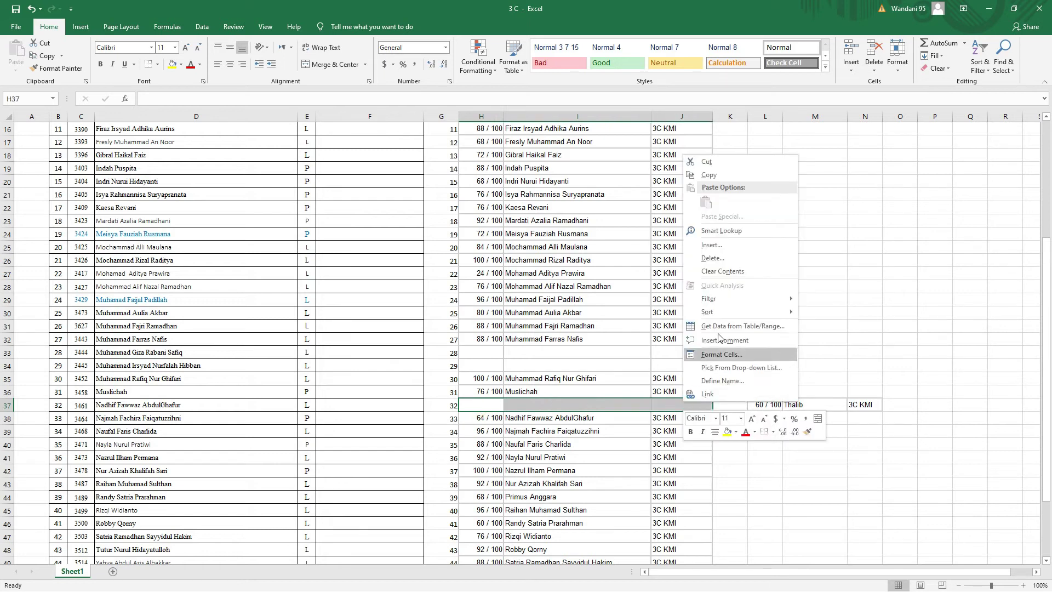
pyautogui.click(717, 258)
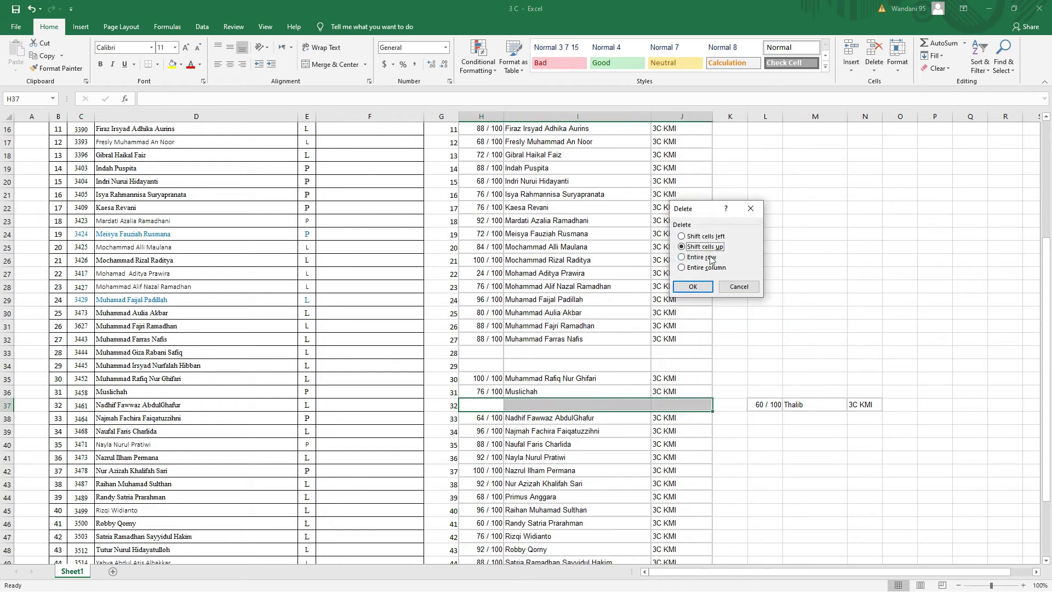
pyautogui.click(695, 288)
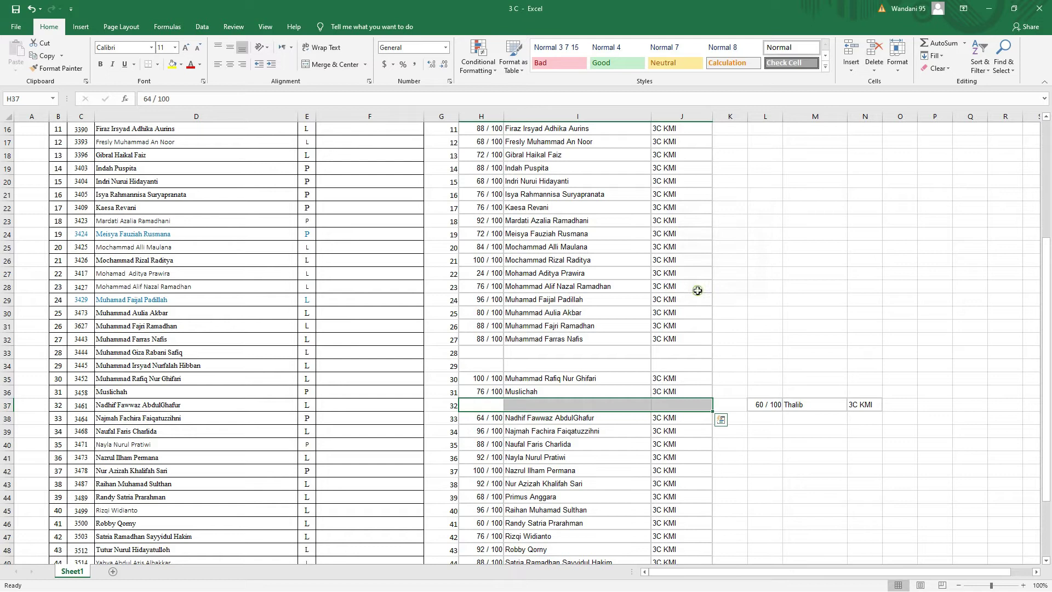
# Compare the names in the class list with the response entries row by row, from row 37 to row 43.
pyautogui.click(7, 405)
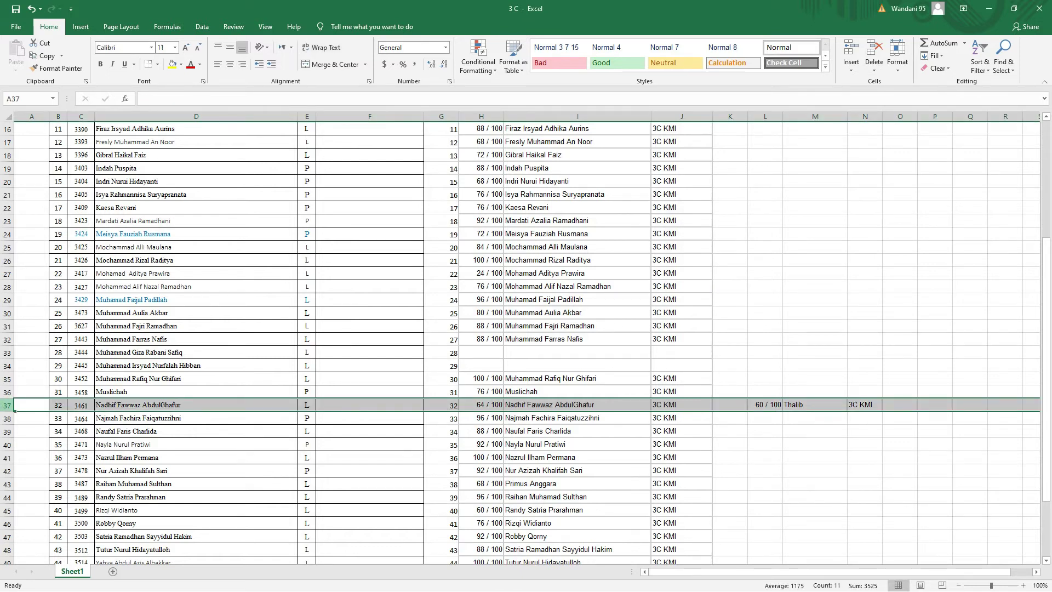
pyautogui.click(7, 418)
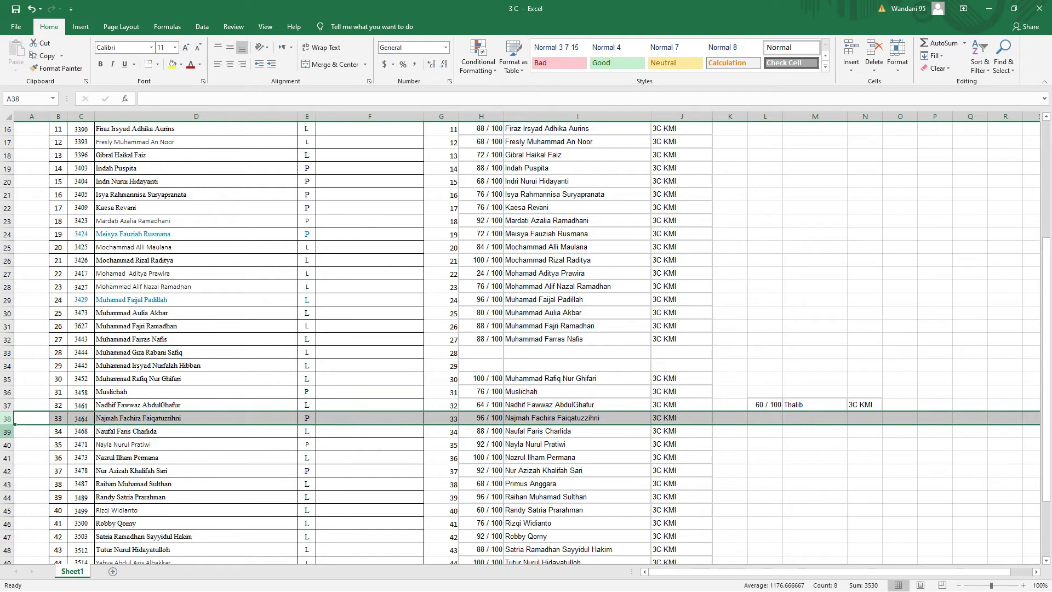
pyautogui.click(7, 431)
pyautogui.click(7, 445)
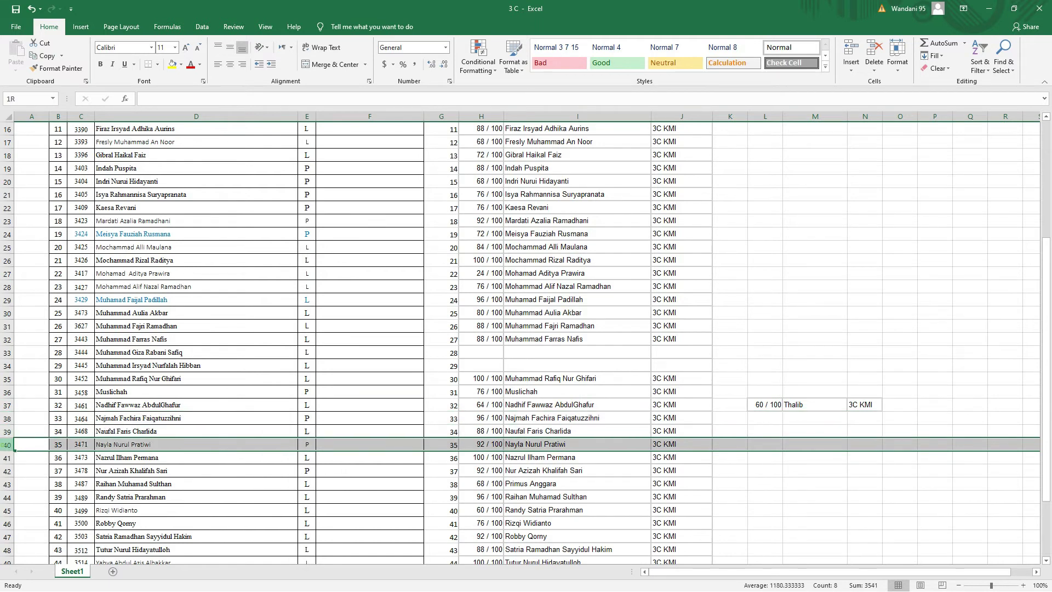
pyautogui.click(7, 458)
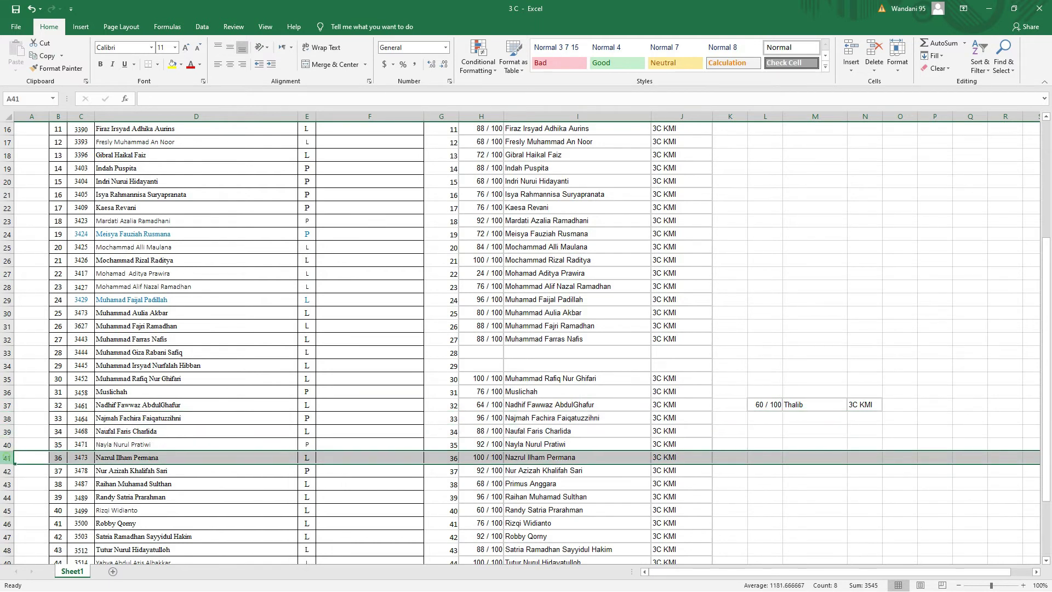
pyautogui.click(8, 470)
pyautogui.scroll(-5, 7, 470)
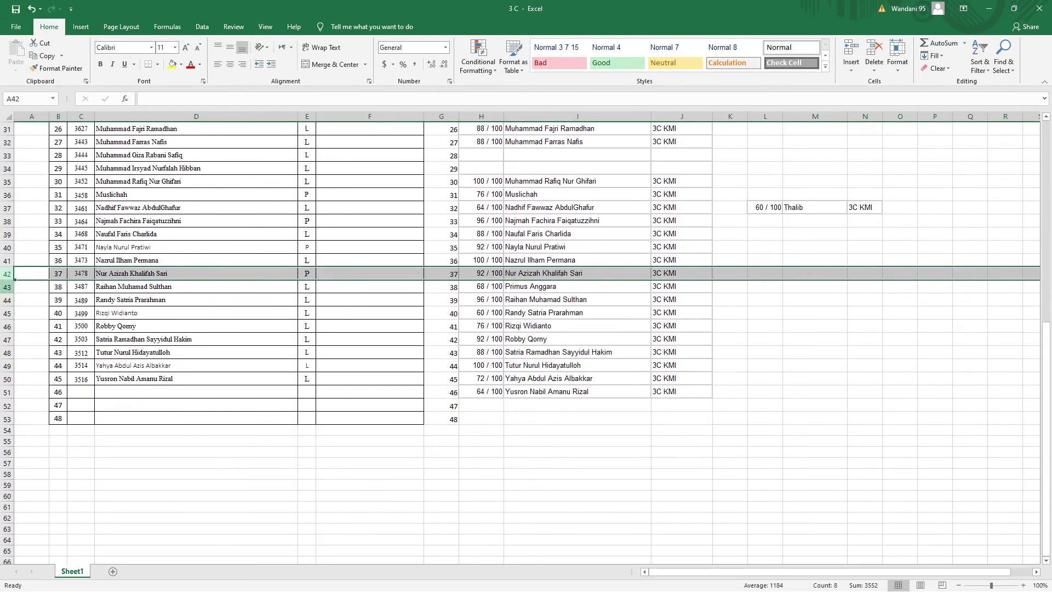
pyautogui.click(8, 286)
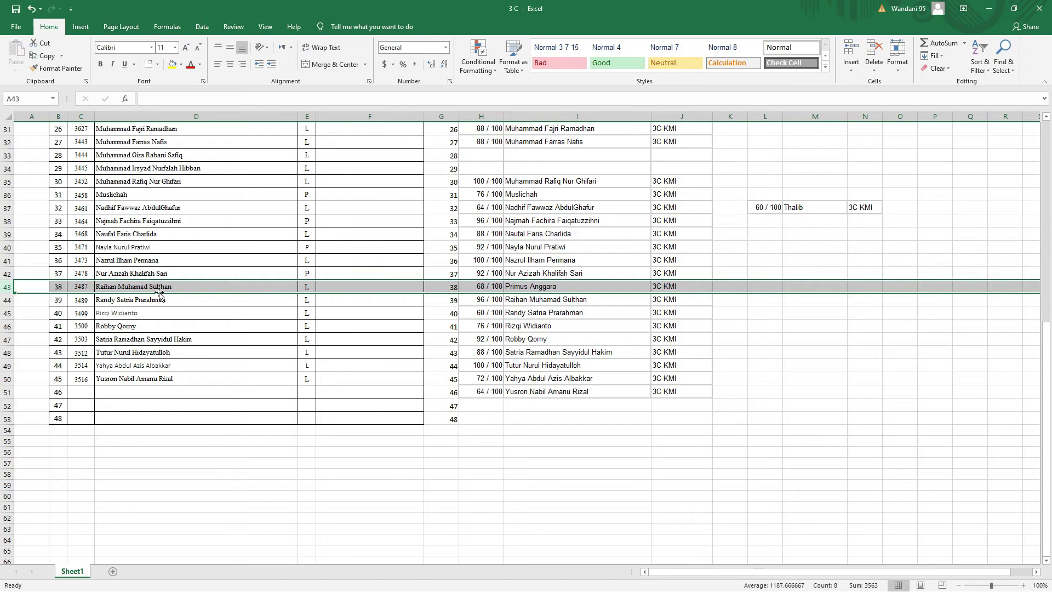
# Look through the class list in column D for the name of the response entry in row 43.
pyautogui.click(118, 260)
pyautogui.click(119, 211)
pyautogui.click(122, 246)
pyautogui.click(124, 271)
pyautogui.click(124, 283)
pyautogui.click(124, 298)
pyautogui.click(532, 312)
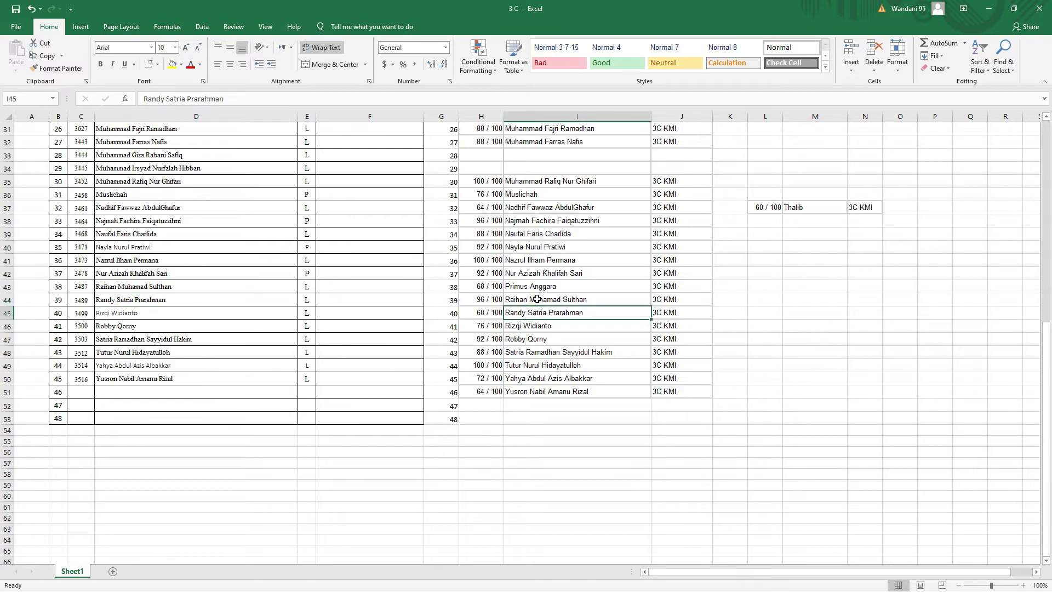
# Move the response entry that does not match the class list from H43:J43 to L42:N42.
pyautogui.click(495, 287)
pyautogui.moveTo(531, 286); pyautogui.dragTo(670, 272)
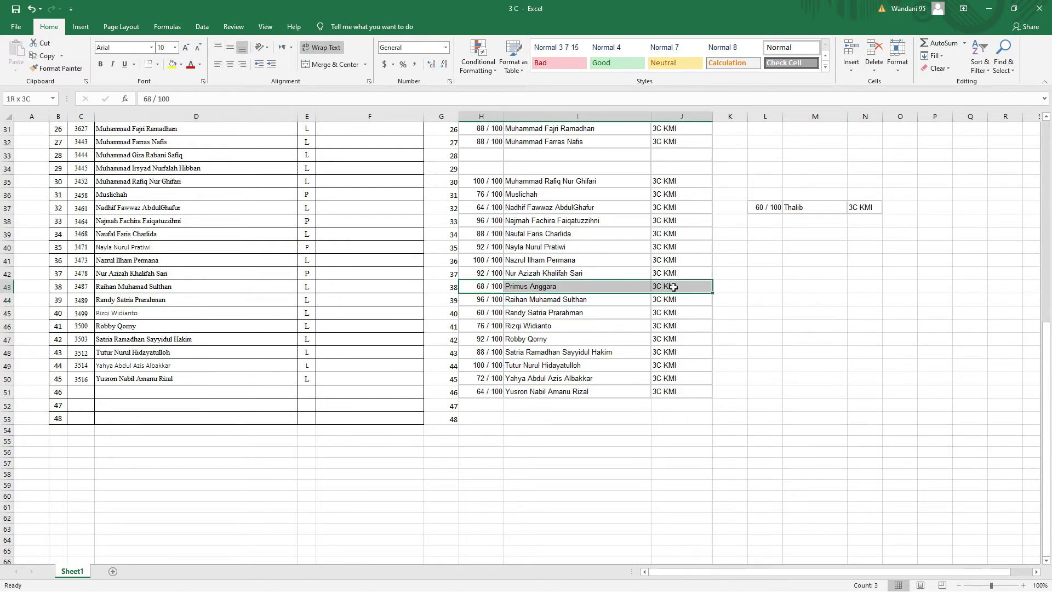
pyautogui.moveTo(484, 282); pyautogui.dragTo(762, 270)
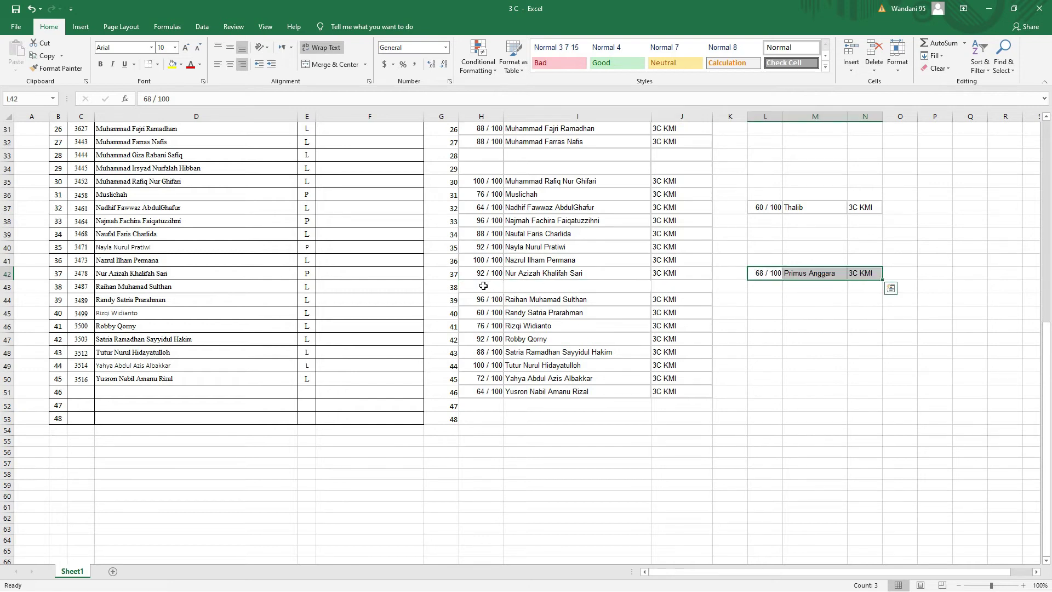
# Delete the emptied cells H43:J43, shifting the response entries below up.
pyautogui.moveTo(484, 286); pyautogui.dragTo(693, 287)
pyautogui.rightClick(700, 288)
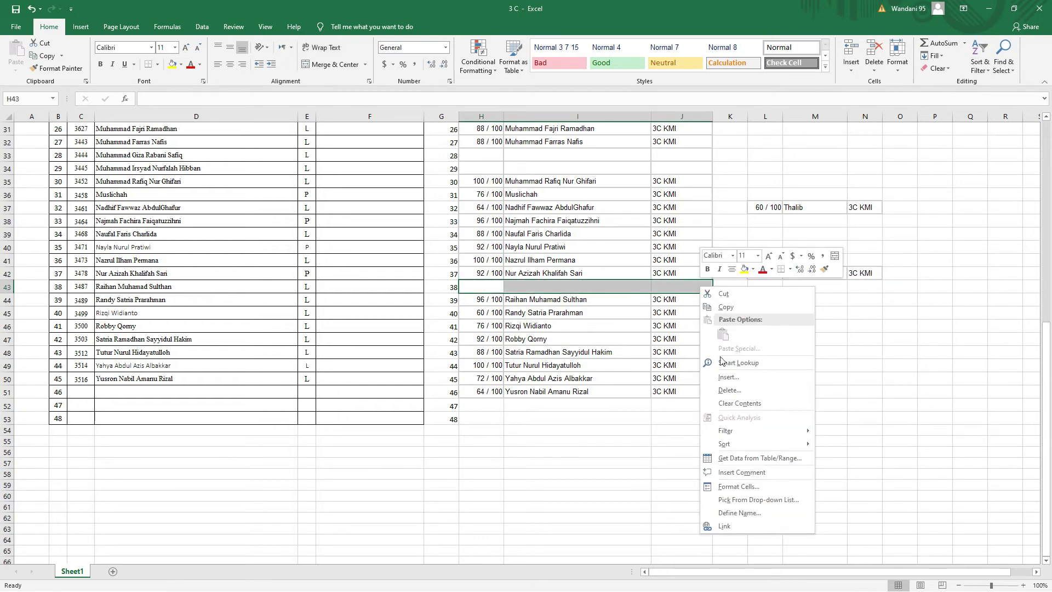
pyautogui.click(726, 389)
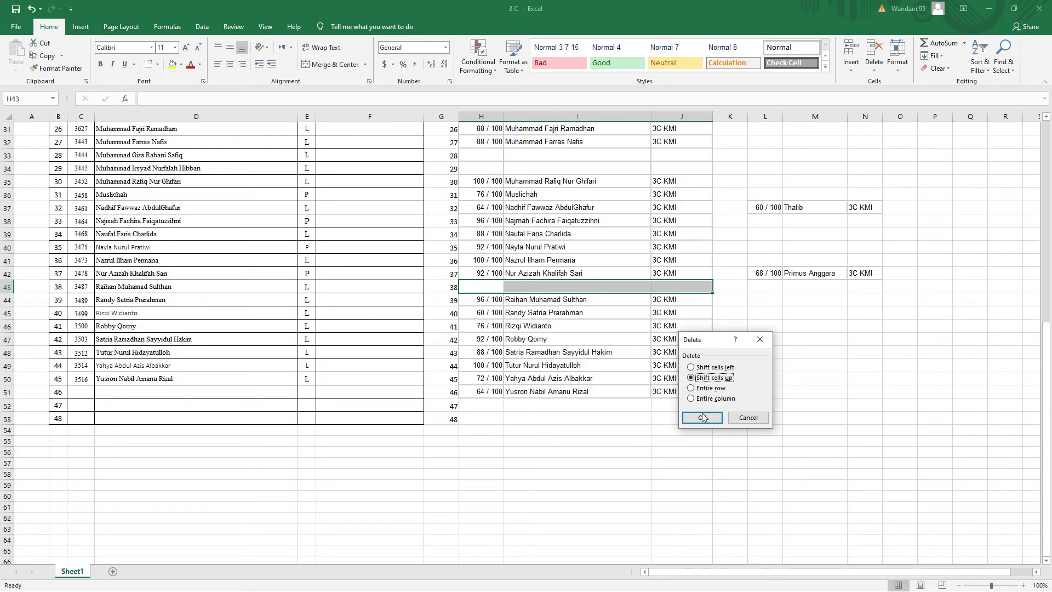
pyautogui.click(704, 418)
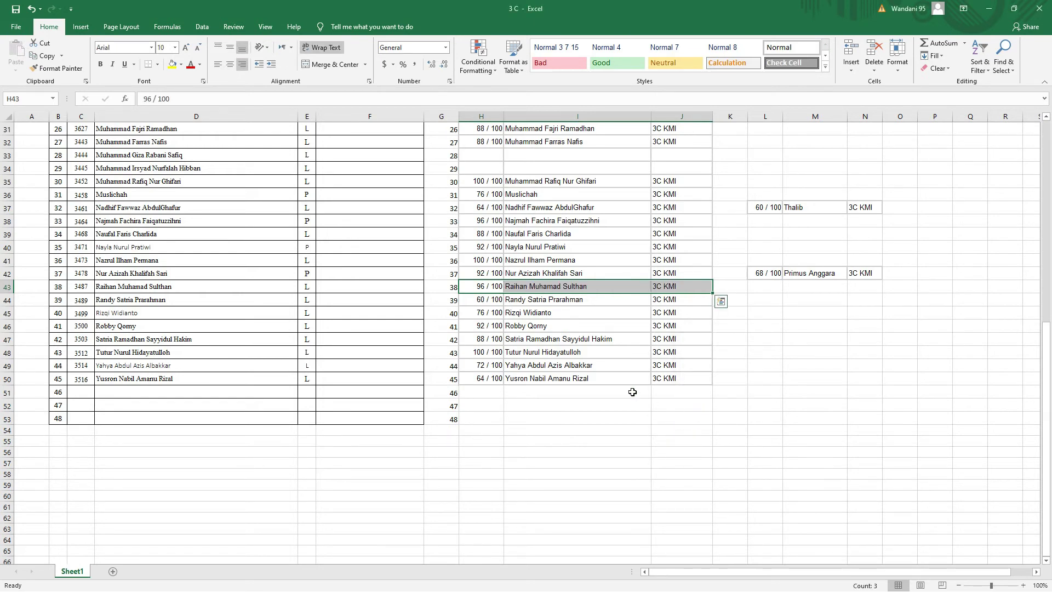
# Compare the remaining names in rows 43 to 50 with the response entries, and check the full name of the set-aside entry in M7.
pyautogui.click(6, 286)
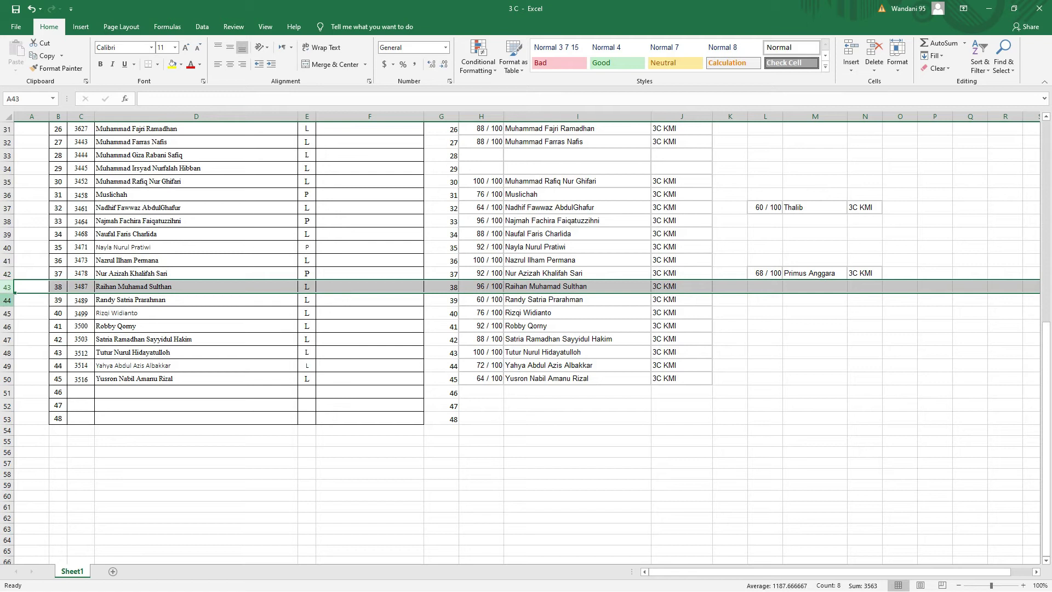
pyautogui.click(7, 300)
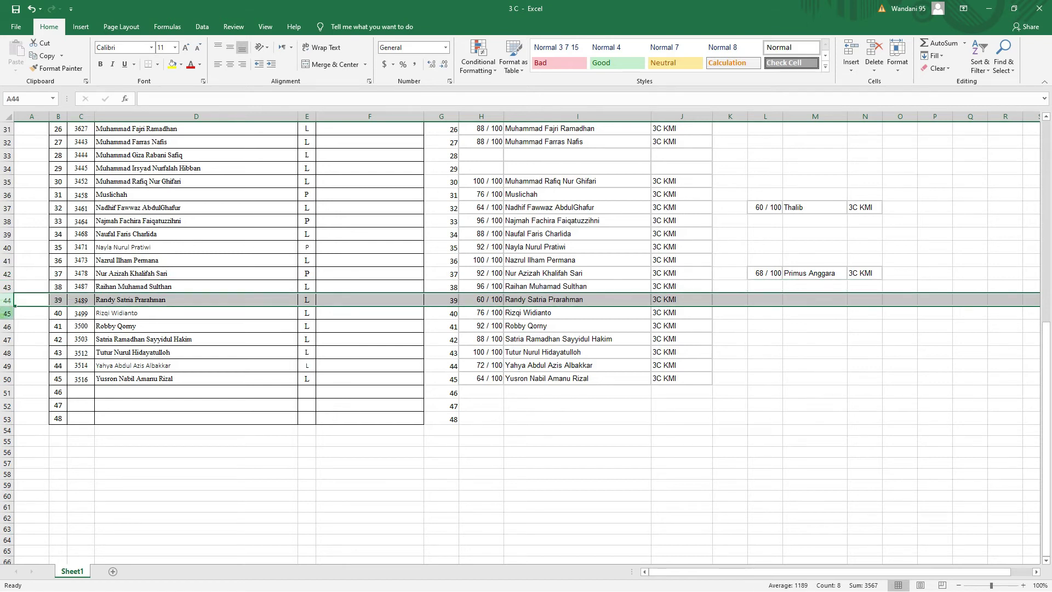
pyautogui.click(6, 313)
pyautogui.click(7, 326)
pyautogui.click(7, 339)
pyautogui.click(6, 353)
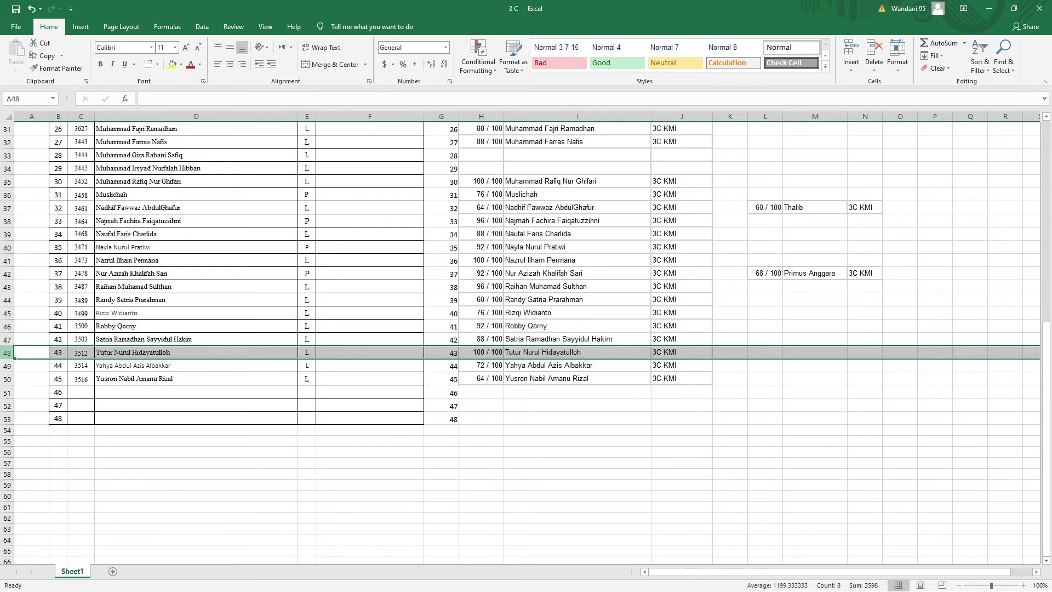
pyautogui.click(6, 365)
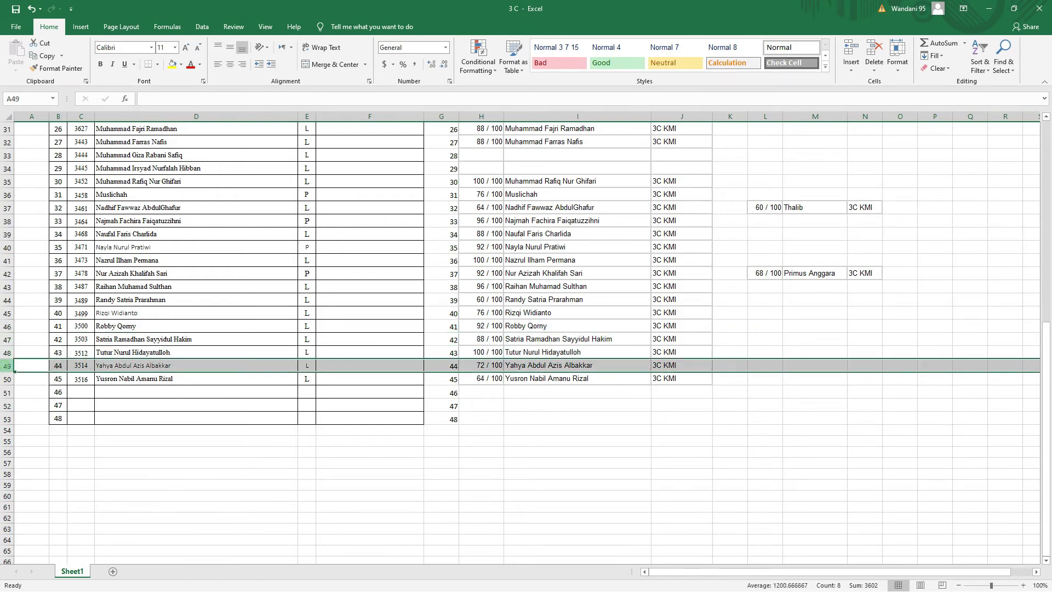
pyautogui.click(6, 379)
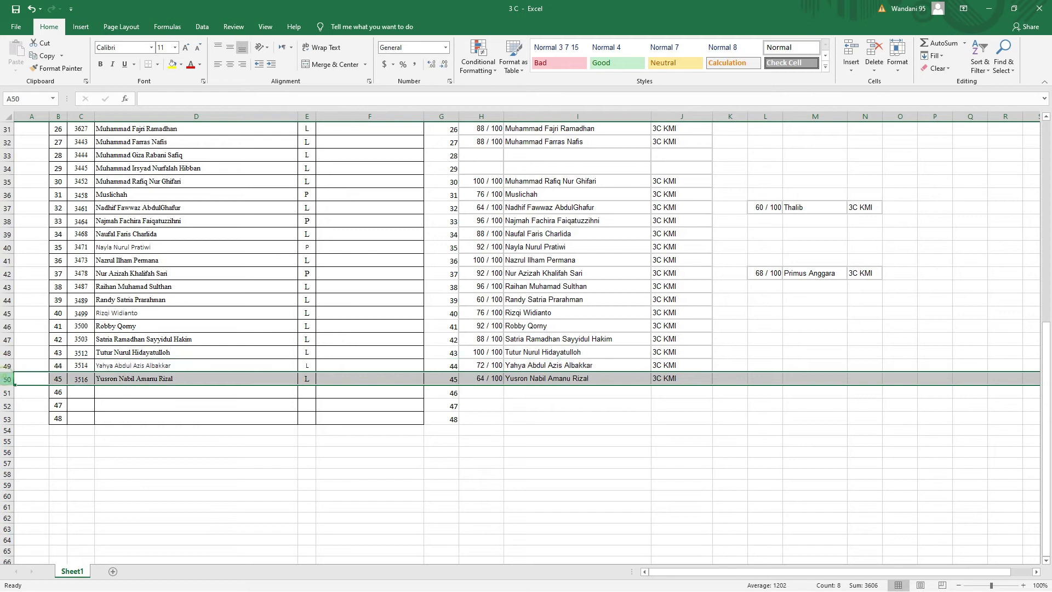
pyautogui.click(430, 452)
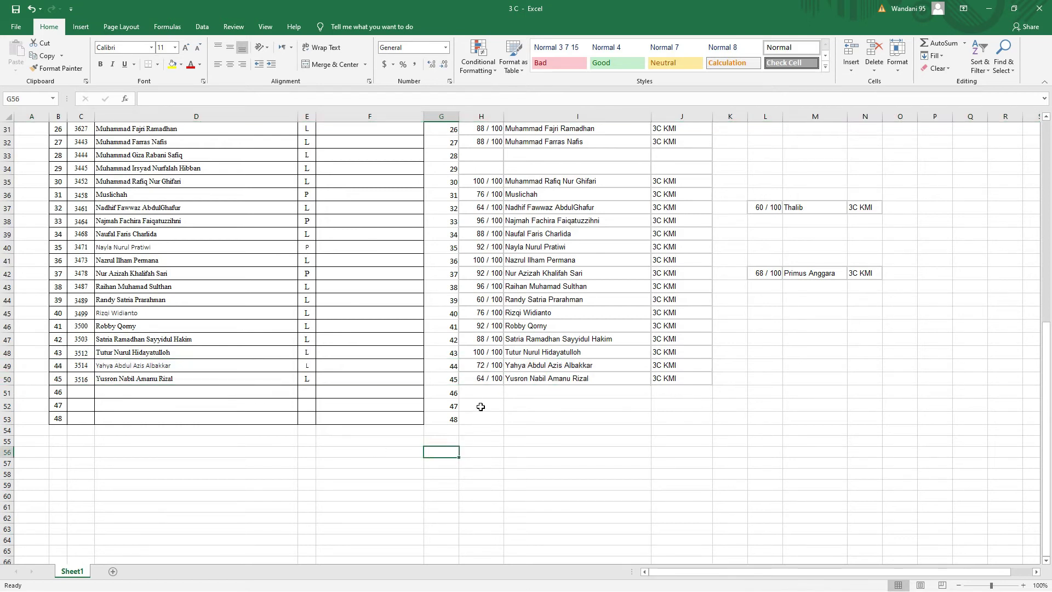
pyautogui.scroll(10, 487, 384)
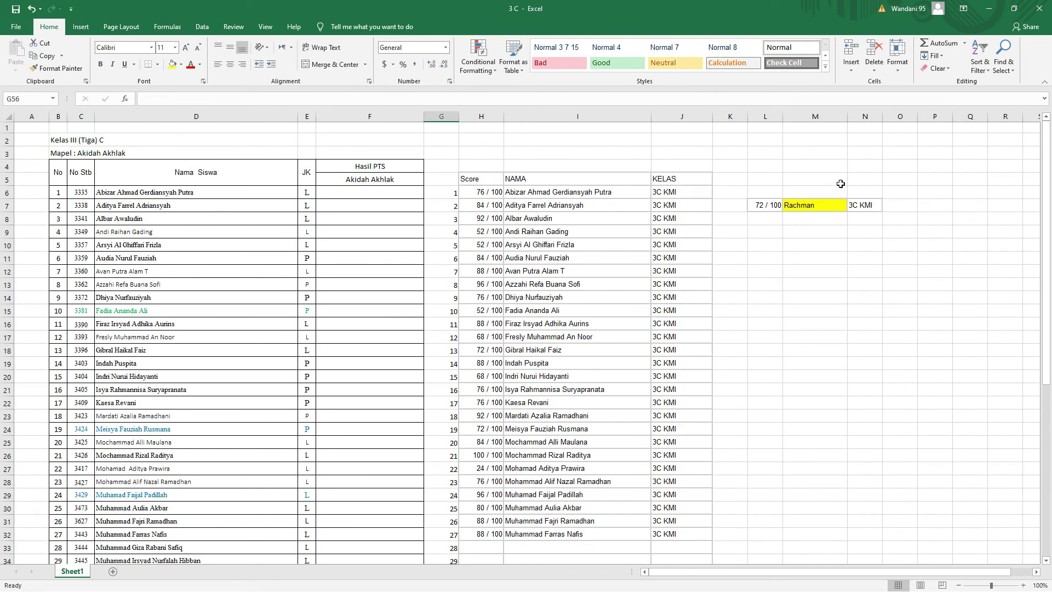
pyautogui.click(819, 204)
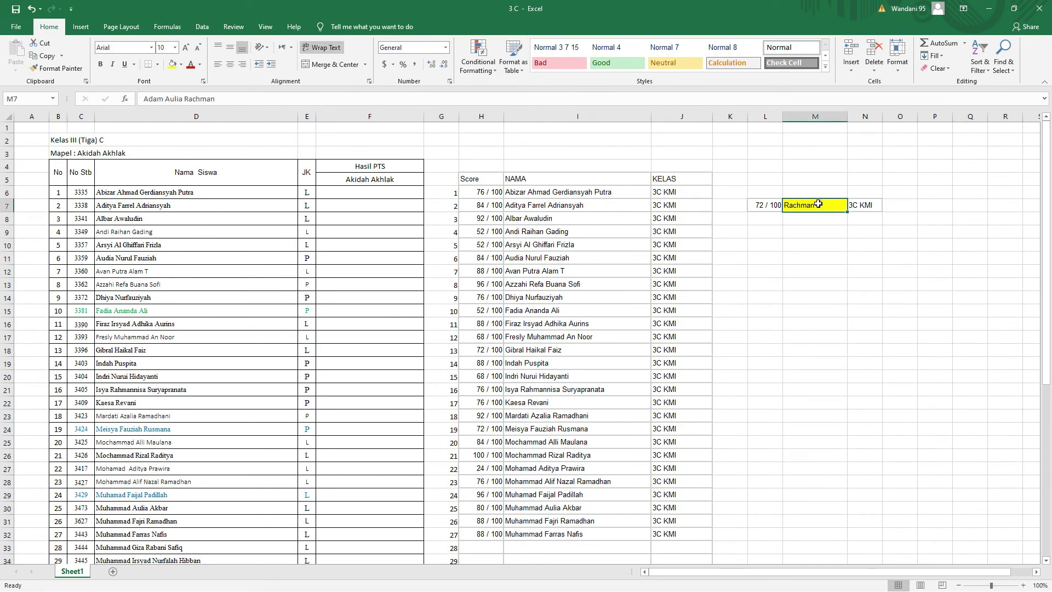
pyautogui.scroll(-7, 817, 211)
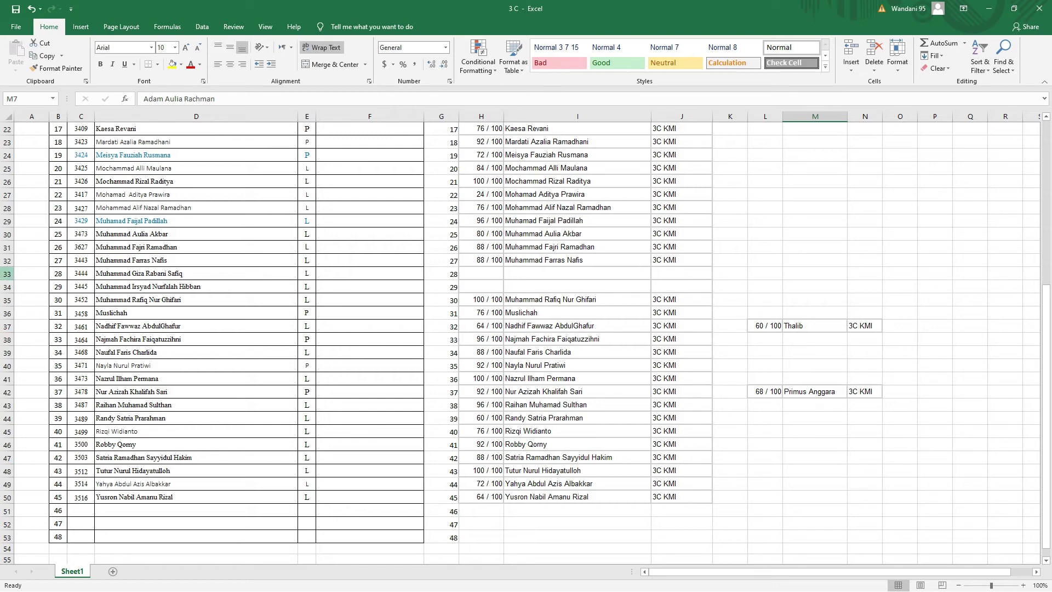
# Fill rows 33 and 34, the two students without a response, with green.
pyautogui.click(7, 274)
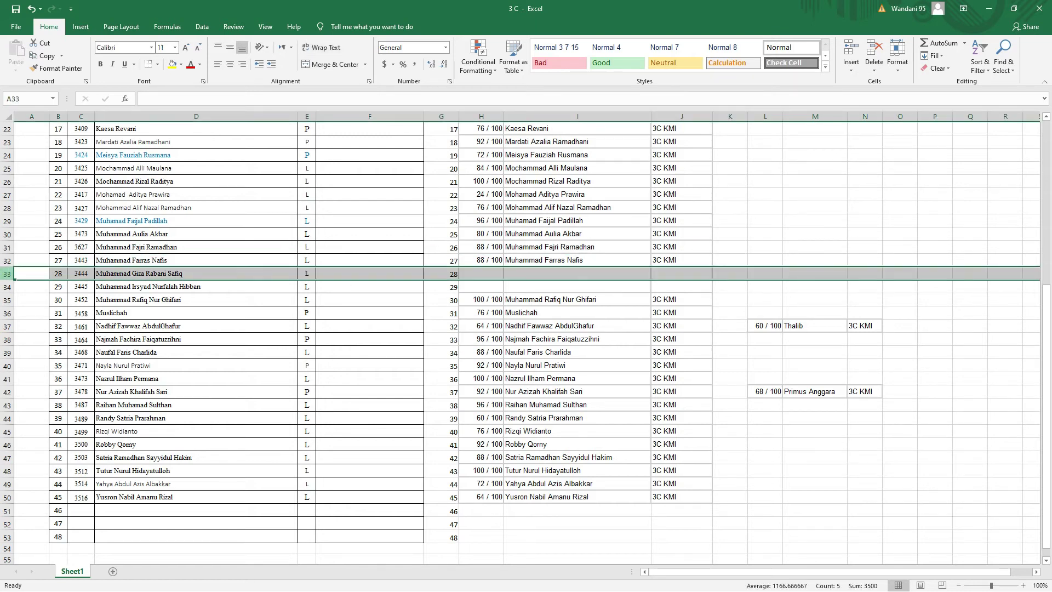
pyautogui.keyDown('ctrl'); pyautogui.click(8, 286); pyautogui.keyUp('ctrl')
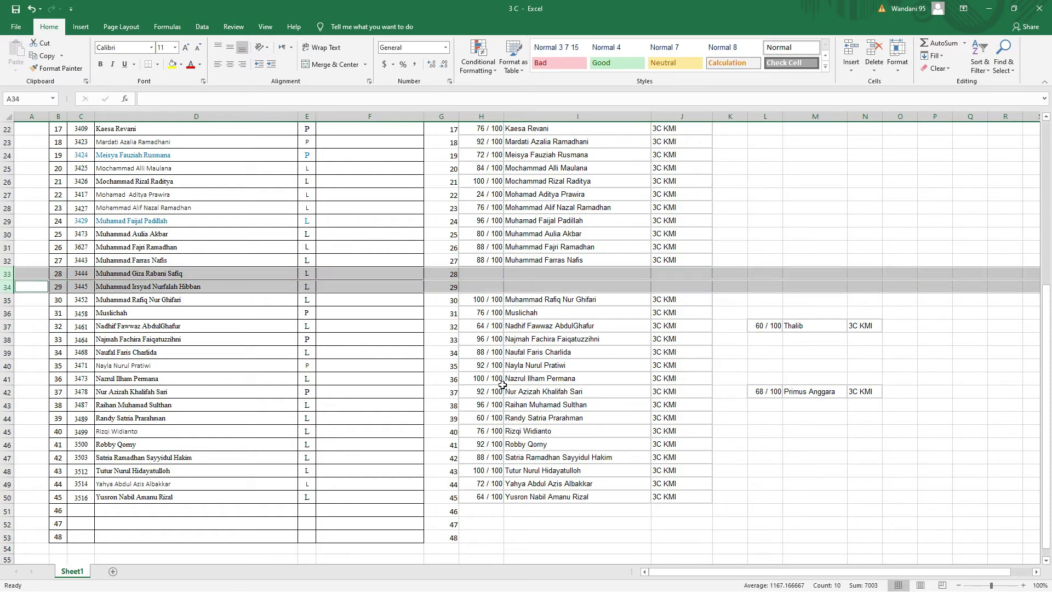
pyautogui.scroll(7, 502, 385)
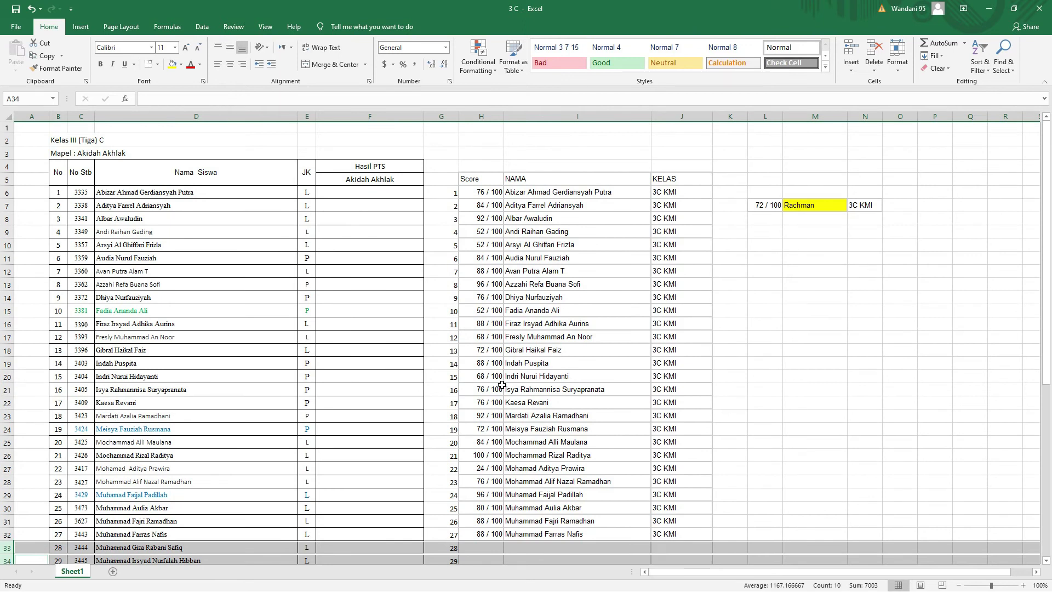
pyautogui.scroll(-2, 500, 384)
pyautogui.scroll(2, 500, 385)
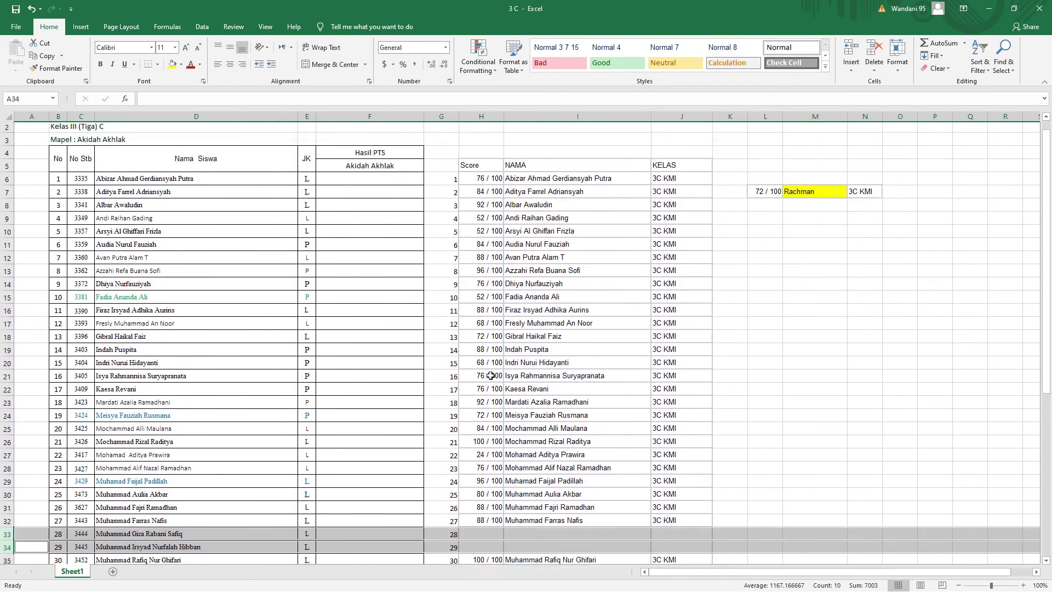
pyautogui.scroll(-1, 500, 385)
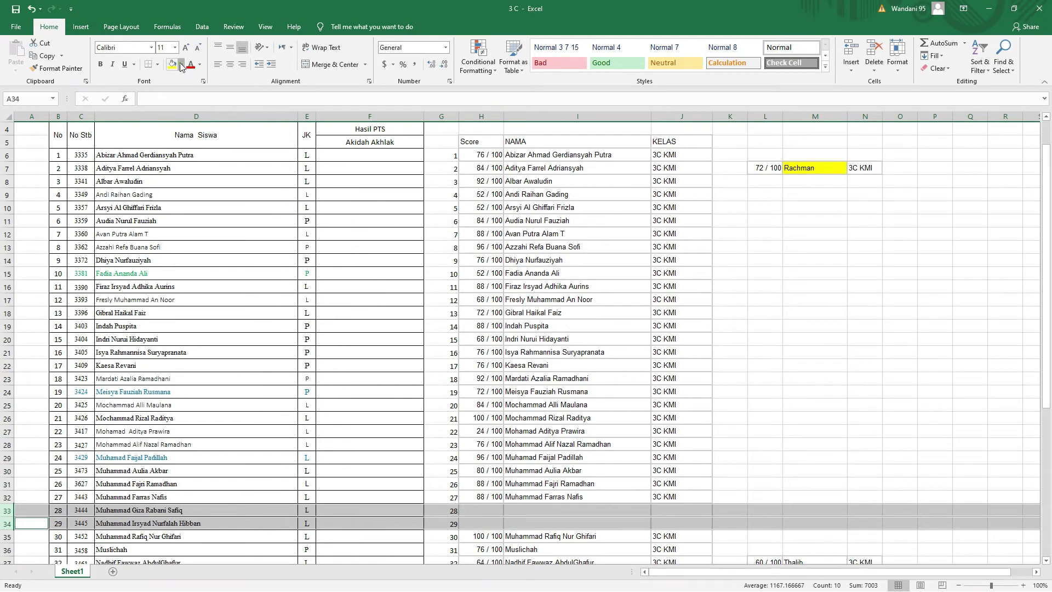
pyautogui.click(181, 64)
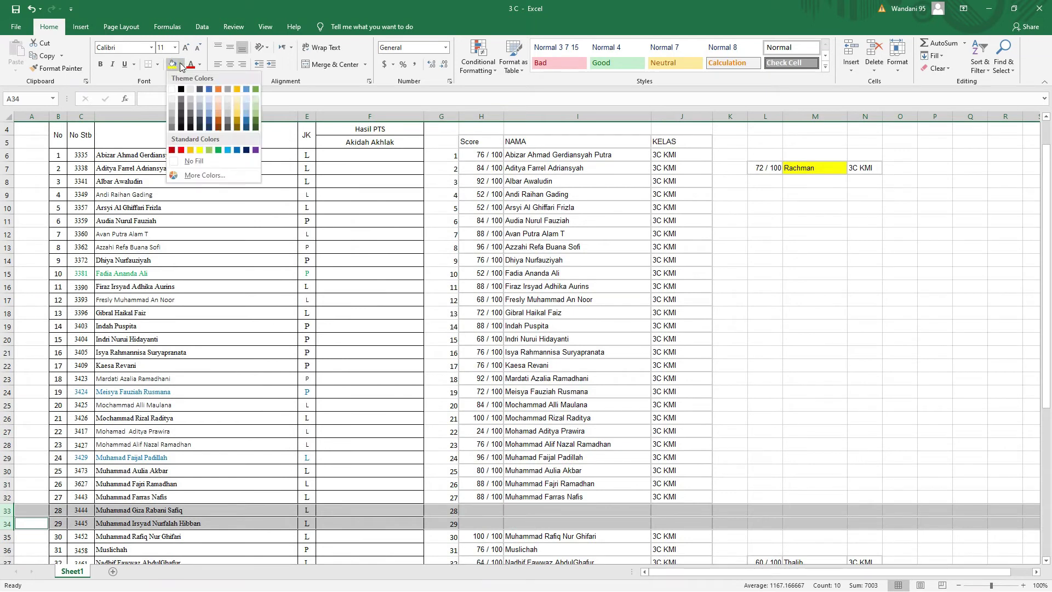
pyautogui.click(218, 149)
pyautogui.click(544, 347)
# Review the aligned class list and response entries from row 6 to row 50.
pyautogui.scroll(-2, 505, 282)
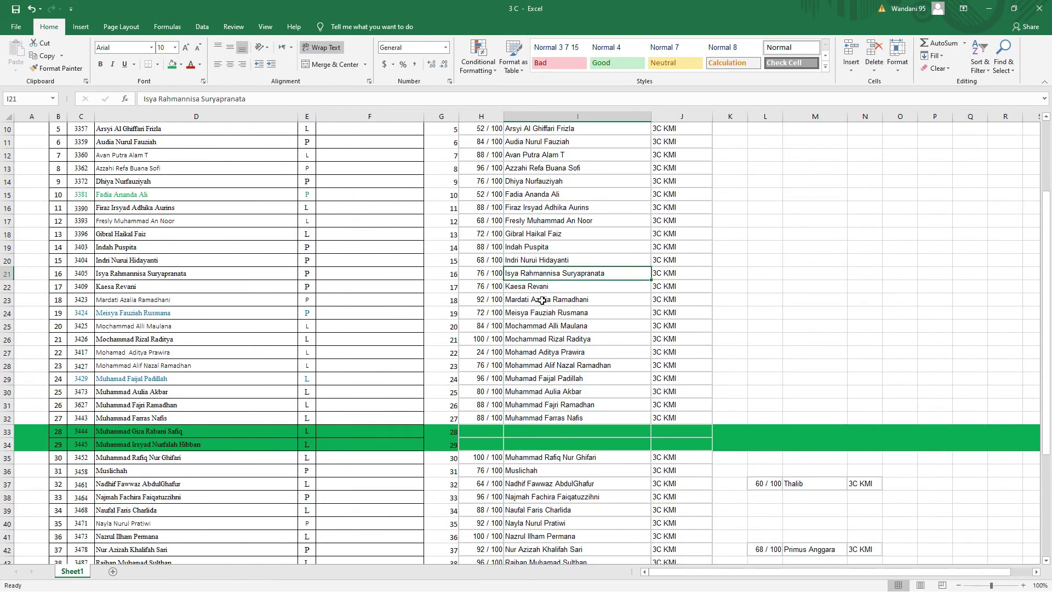
pyautogui.scroll(-2, 534, 300)
pyautogui.scroll(-3, 695, 426)
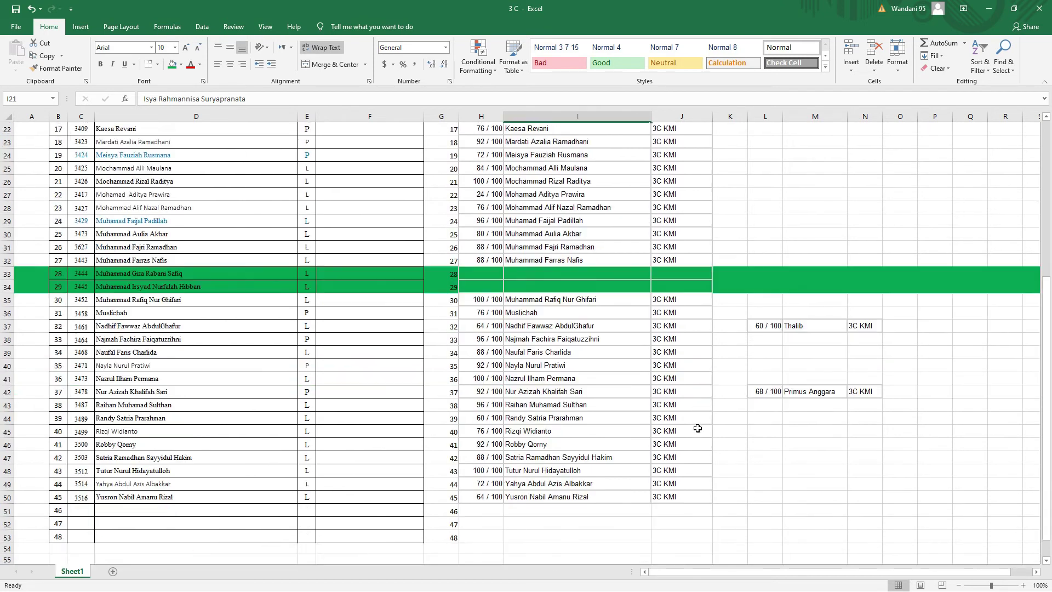
pyautogui.scroll(-1, 497, 422)
pyautogui.scroll(9, 496, 422)
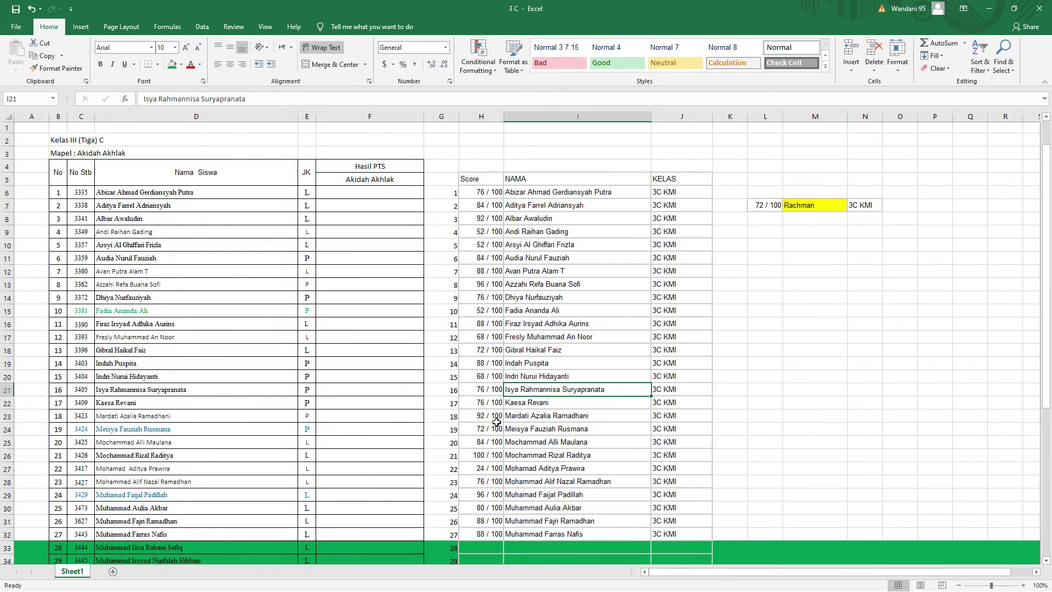
pyautogui.moveTo(518, 193); pyautogui.dragTo(535, 427)
pyautogui.scroll(-1, 535, 425)
pyautogui.scroll(-8, 535, 425)
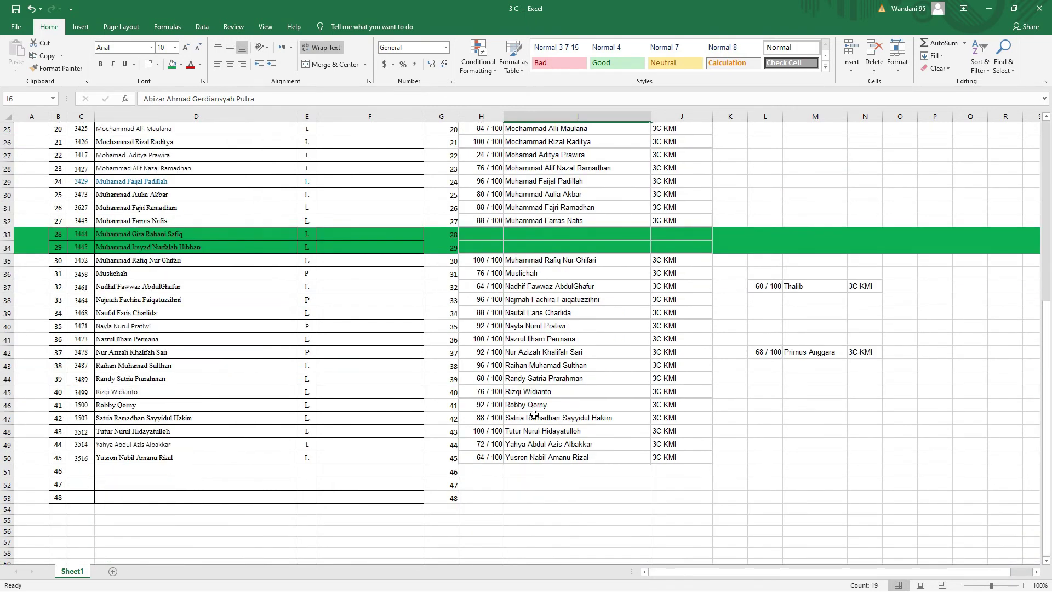
pyautogui.scroll(3, 531, 421)
pyautogui.scroll(6, 530, 421)
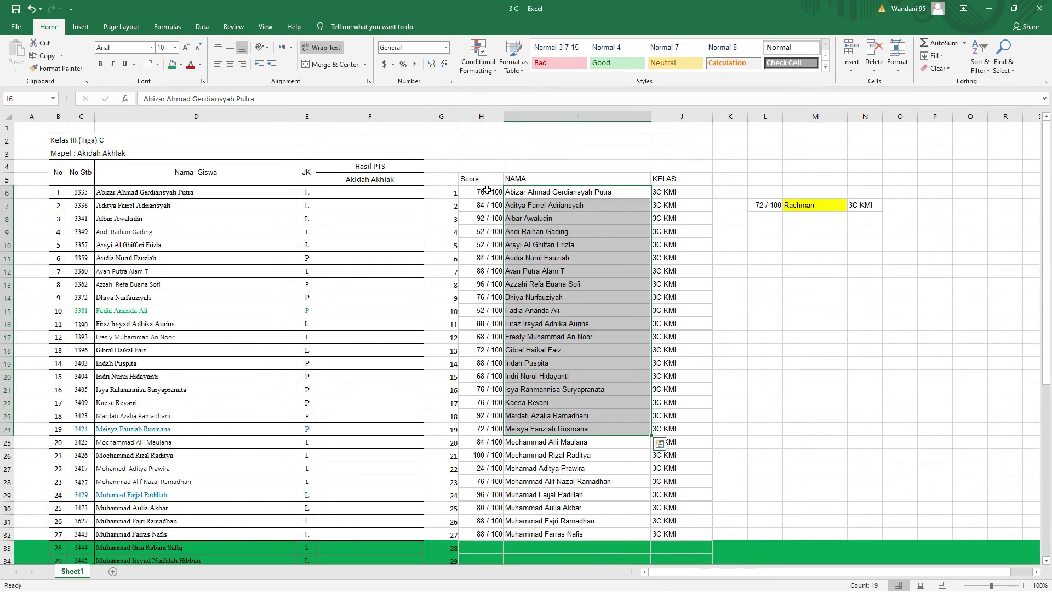
# Enter the formula =LEFT(H6,2) in F6 to extract the first student's score from the response entry.
pyautogui.click(488, 190)
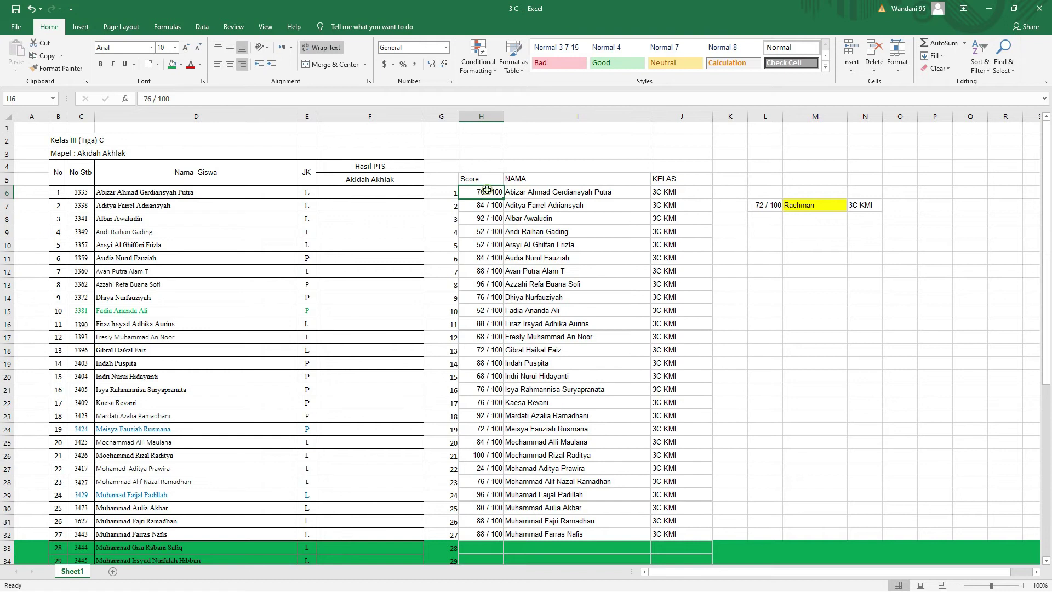
pyautogui.click(486, 208)
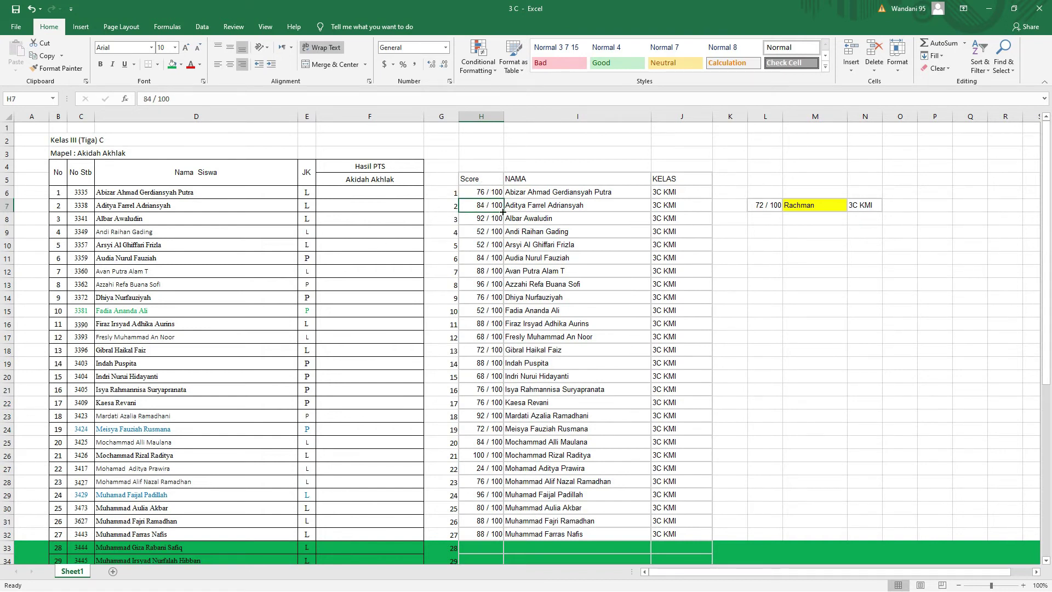
pyautogui.click(381, 191)
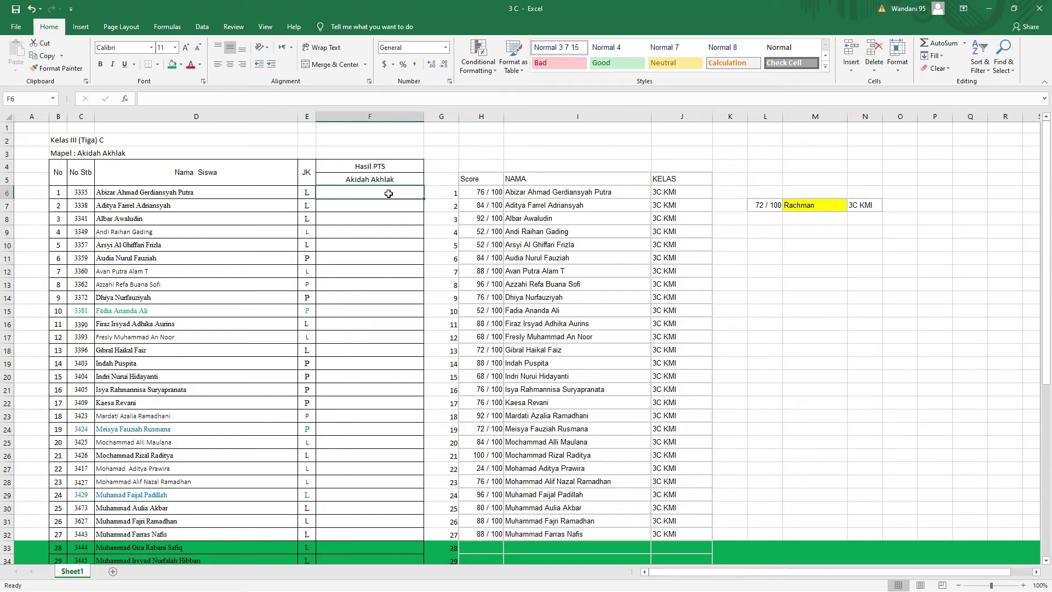
pyautogui.write('=')
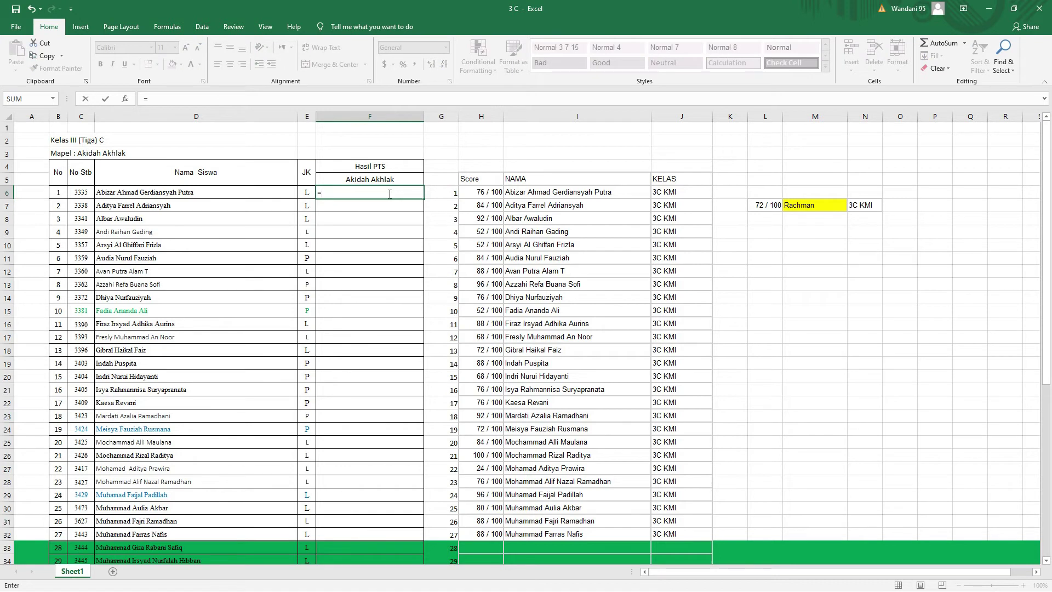
pyautogui.write('left')
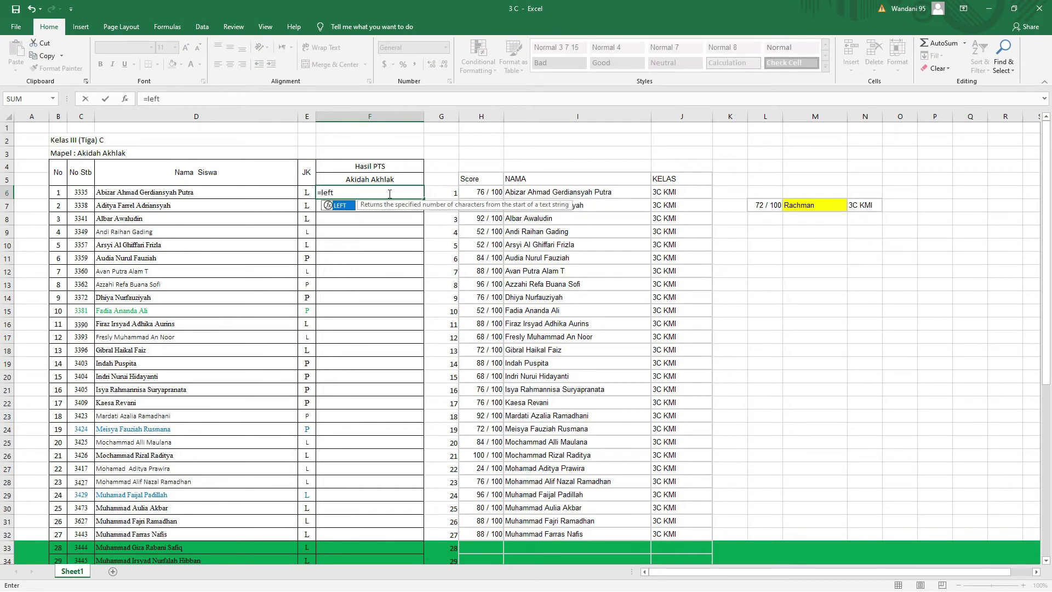
pyautogui.write('(')
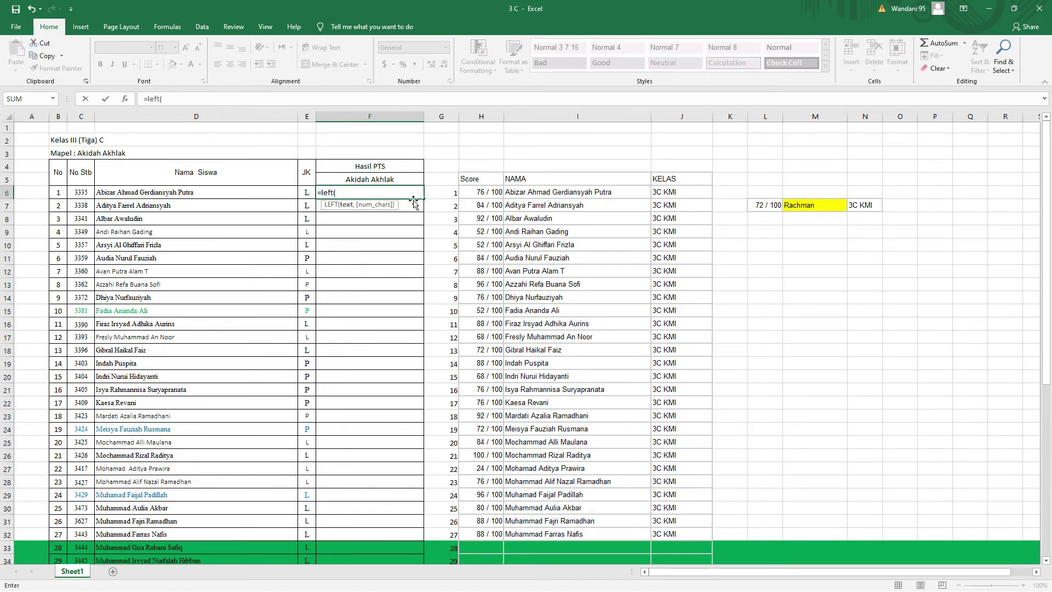
pyautogui.click(492, 191)
pyautogui.write(',')
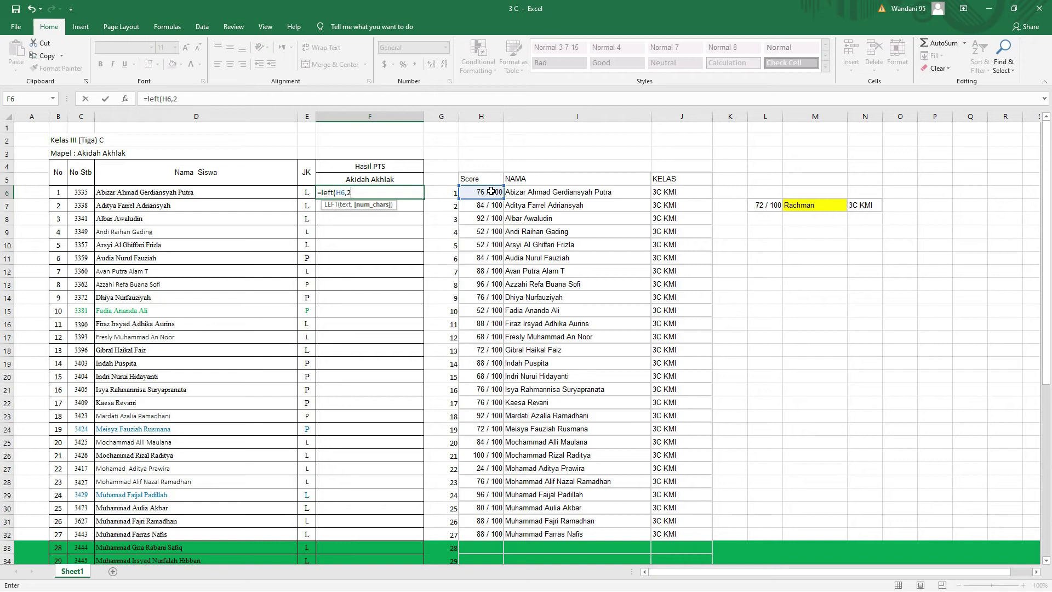
pyautogui.write('2)')
pyautogui.press('Return')
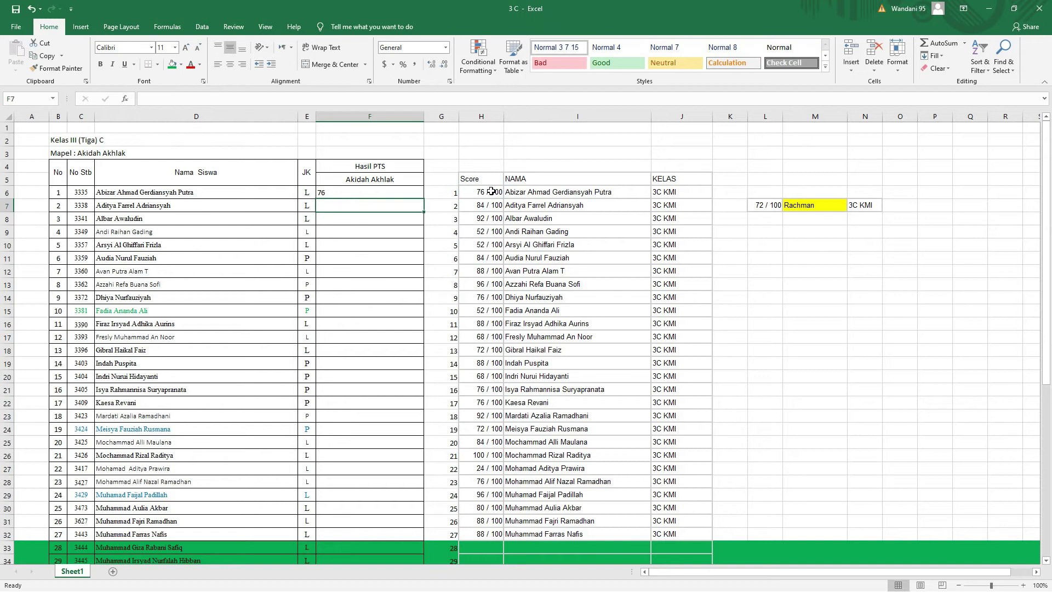
# Fill the LEFT formula from F6 down through F50 for the rest of the class list.
pyautogui.click(393, 193)
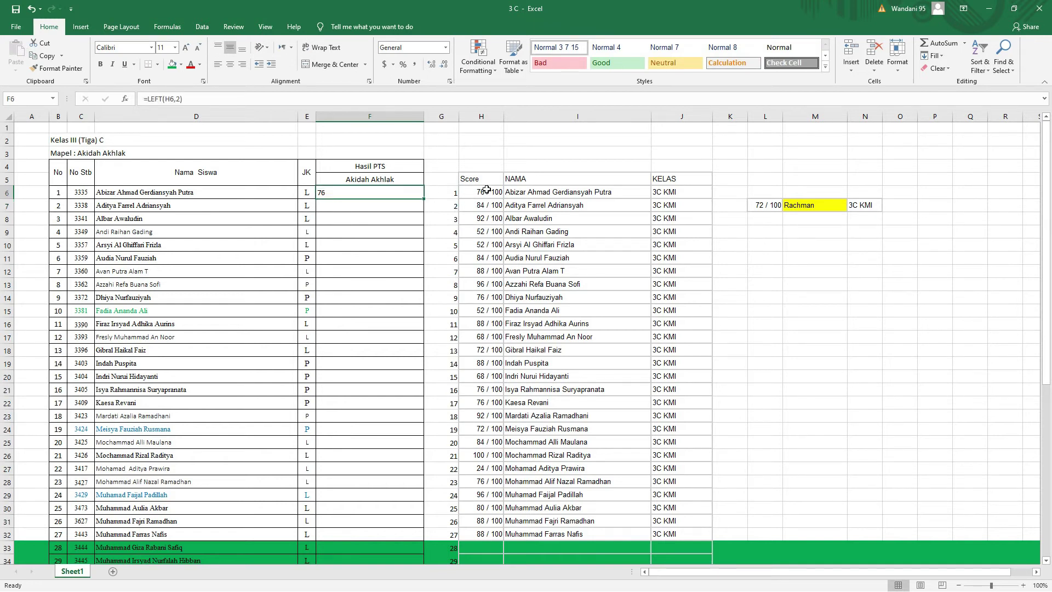
pyautogui.moveTo(8, 192); pyautogui.dragTo(9, 499)
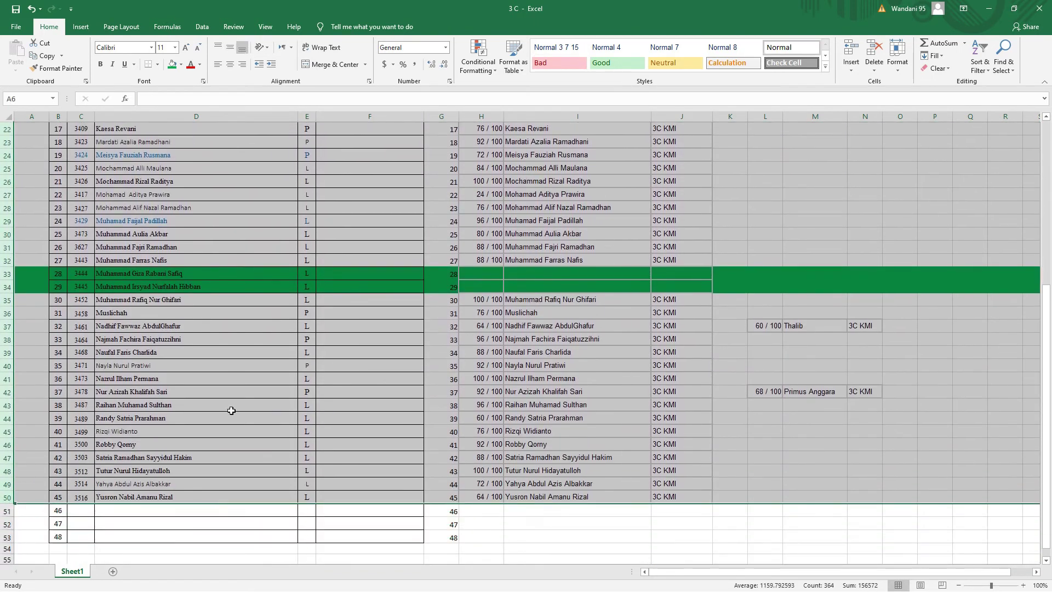
pyautogui.scroll(7, 230, 411)
pyautogui.click(370, 243)
pyautogui.click(364, 195)
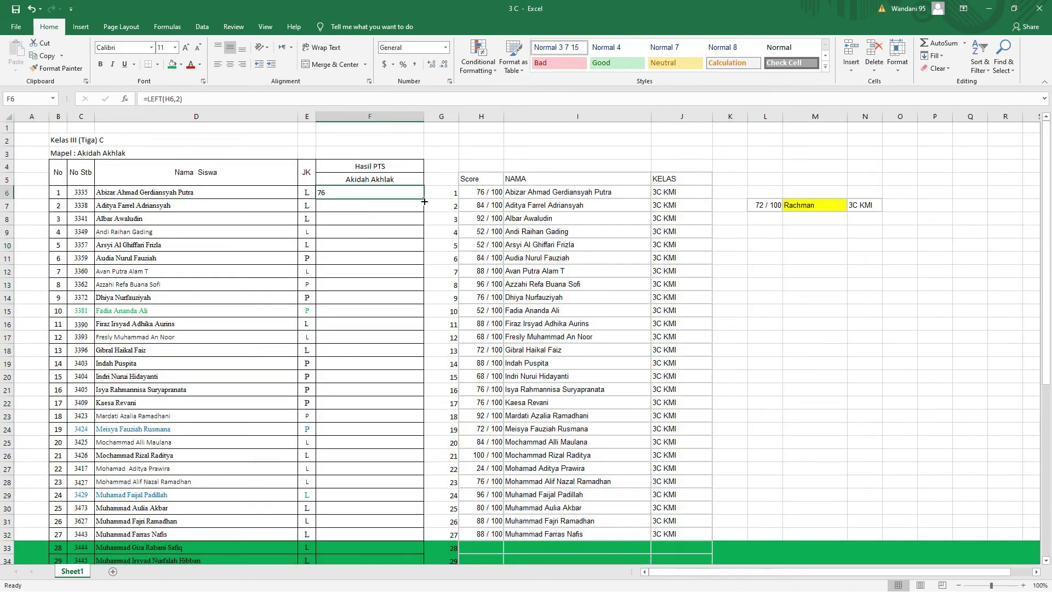
pyautogui.moveTo(424, 198); pyautogui.dragTo(395, 195)
pyautogui.moveTo(425, 199); pyautogui.dragTo(387, 527)
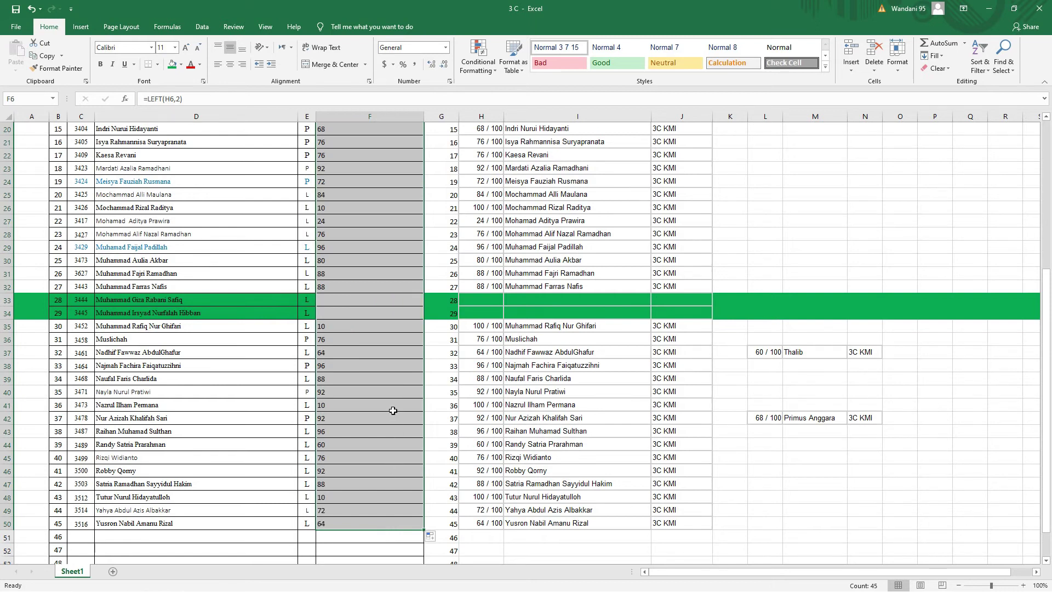
# Center the extracted scores in F6:F50 horizontally.
pyautogui.scroll(6, 393, 410)
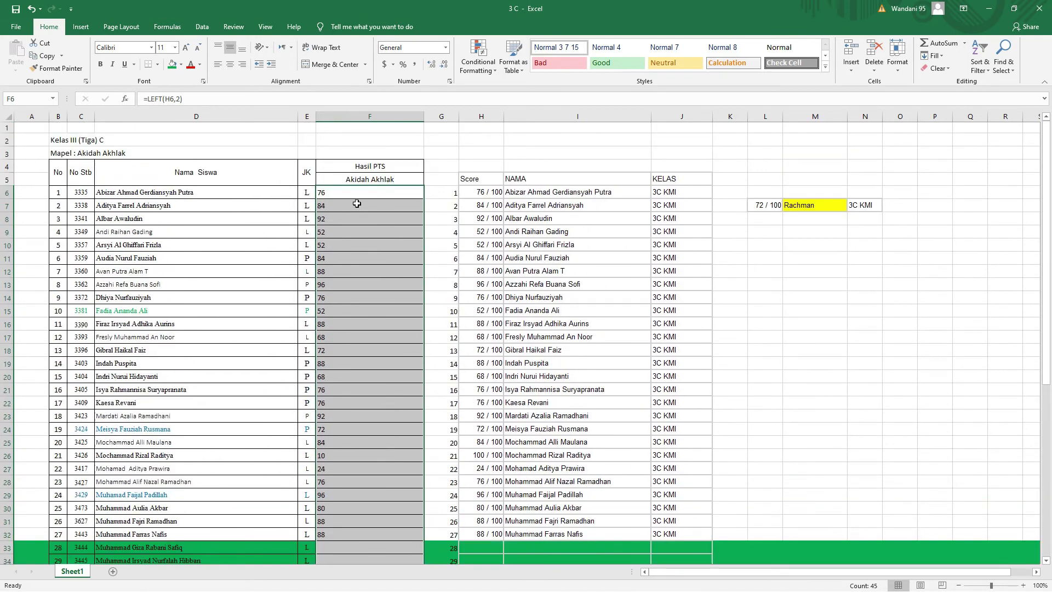
pyautogui.click(229, 65)
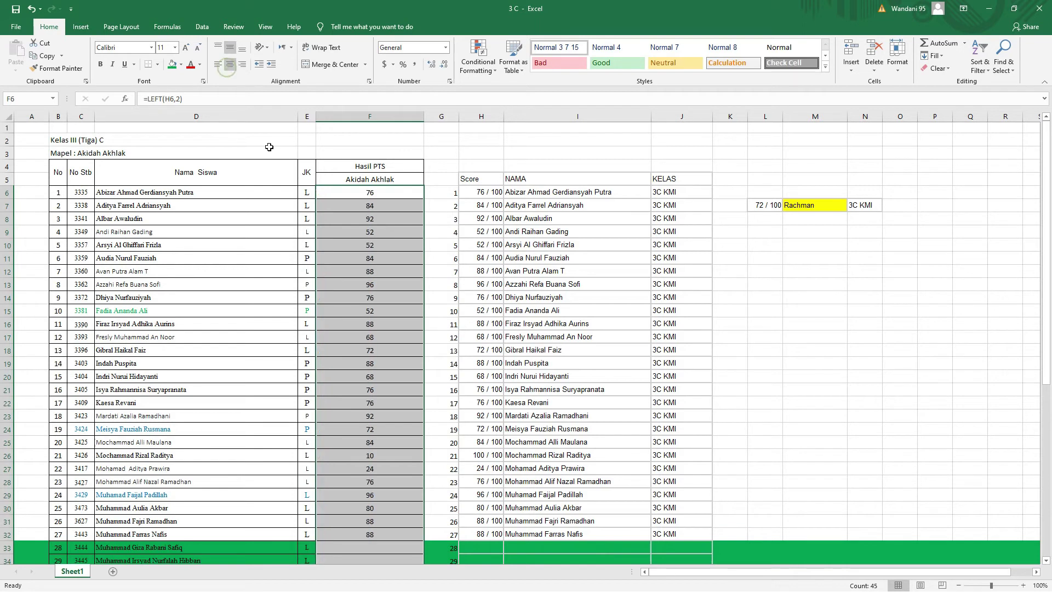
pyautogui.scroll(-1, 362, 199)
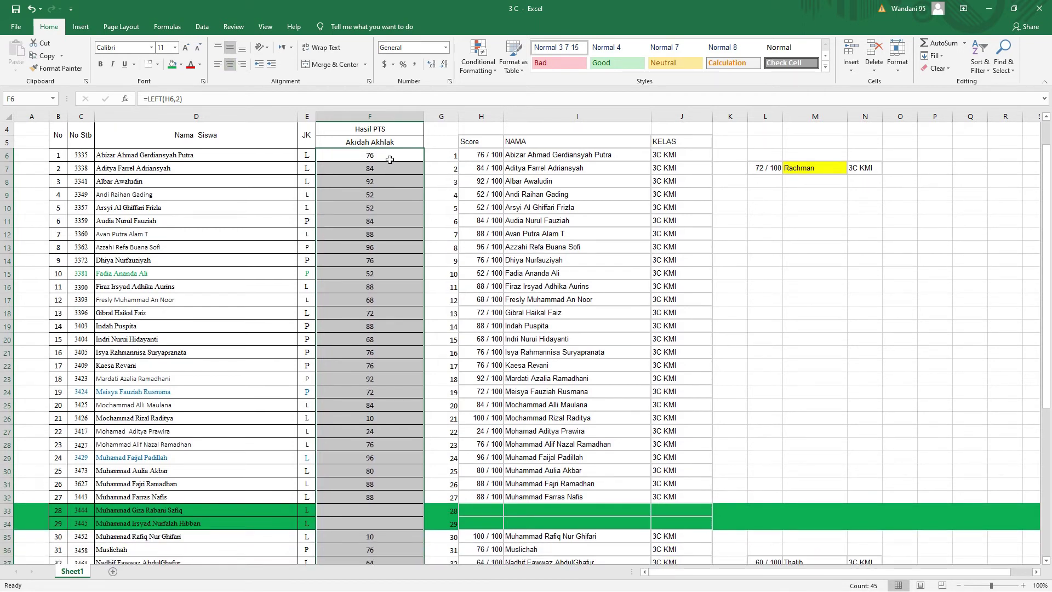
pyautogui.click(381, 283)
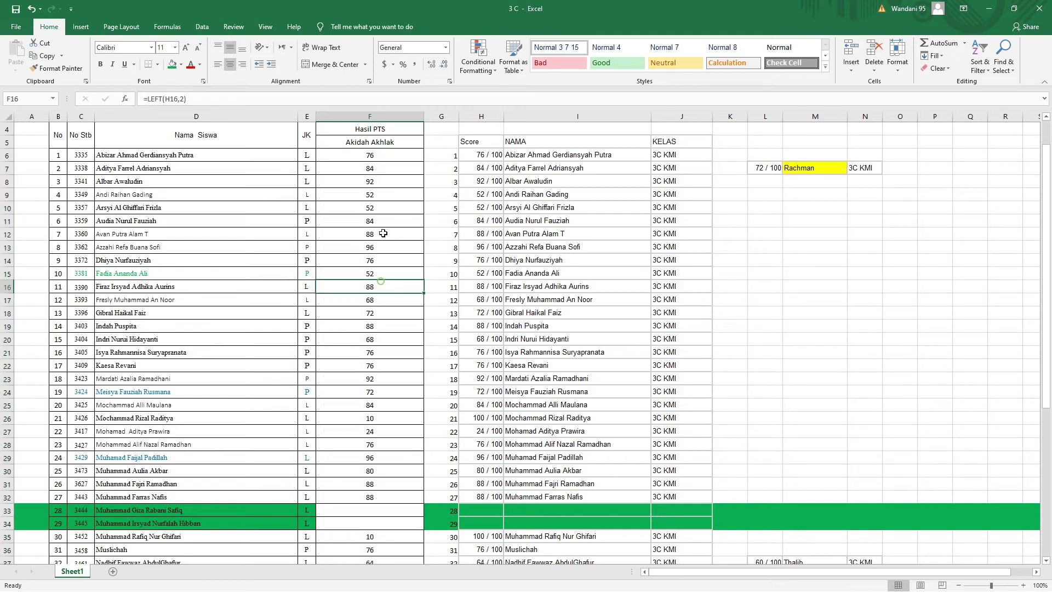
# Replace the truncated scores in F26 and F35 with 100.
pyautogui.scroll(-4, 384, 233)
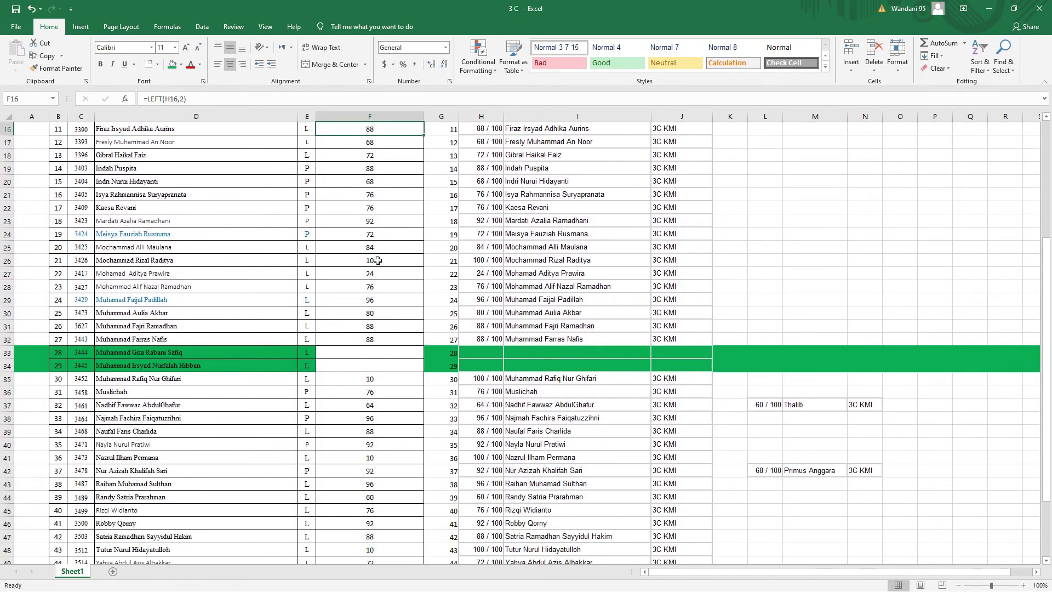
pyautogui.click(378, 261)
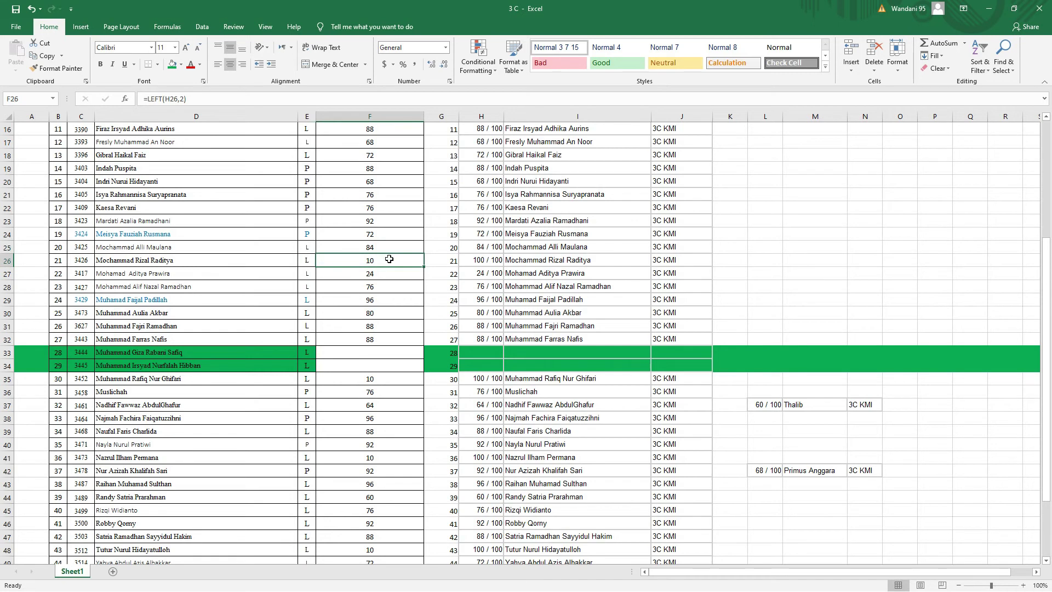
pyautogui.write('10')
pyautogui.press('Return')
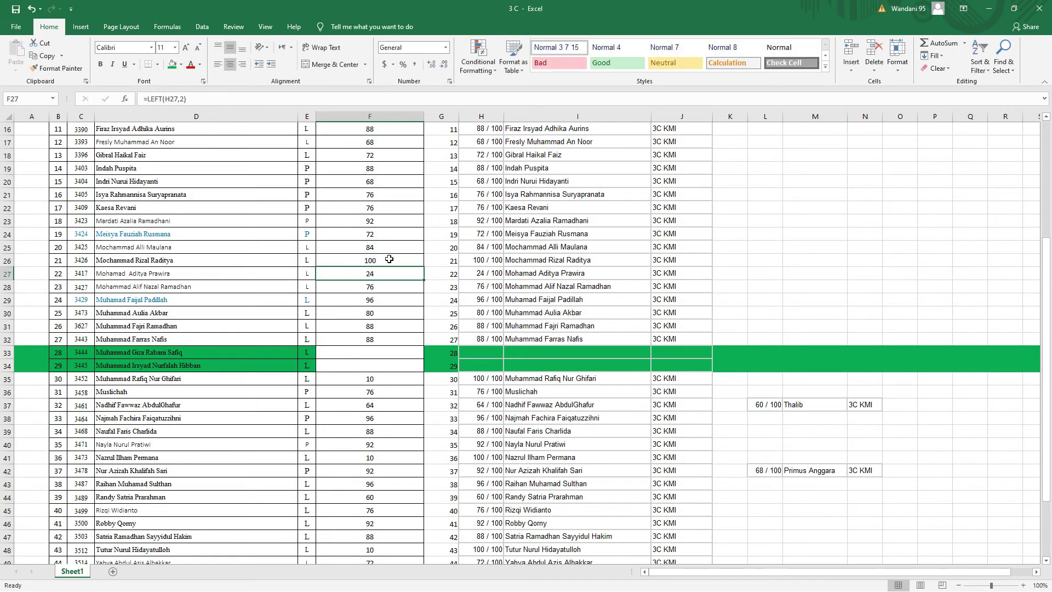
pyautogui.scroll(-1, 394, 332)
pyautogui.click(390, 340)
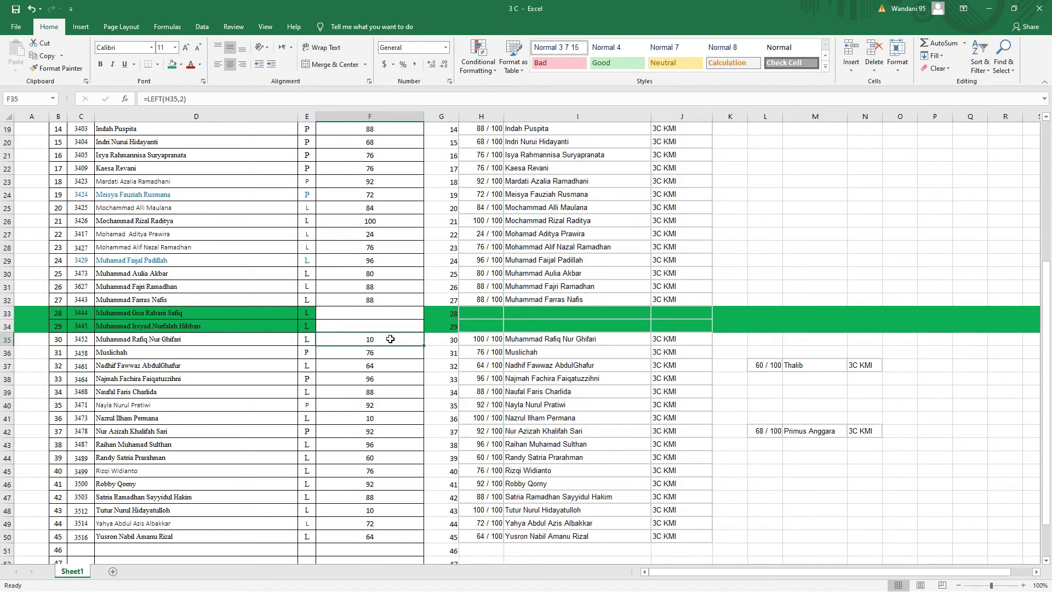
pyautogui.write('10')
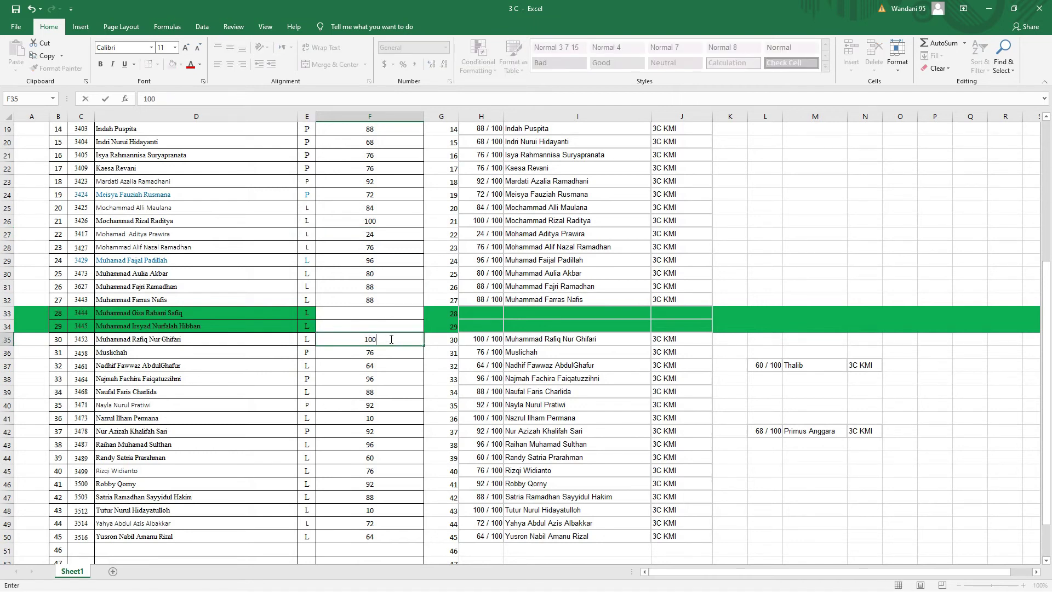
pyautogui.press('Return')
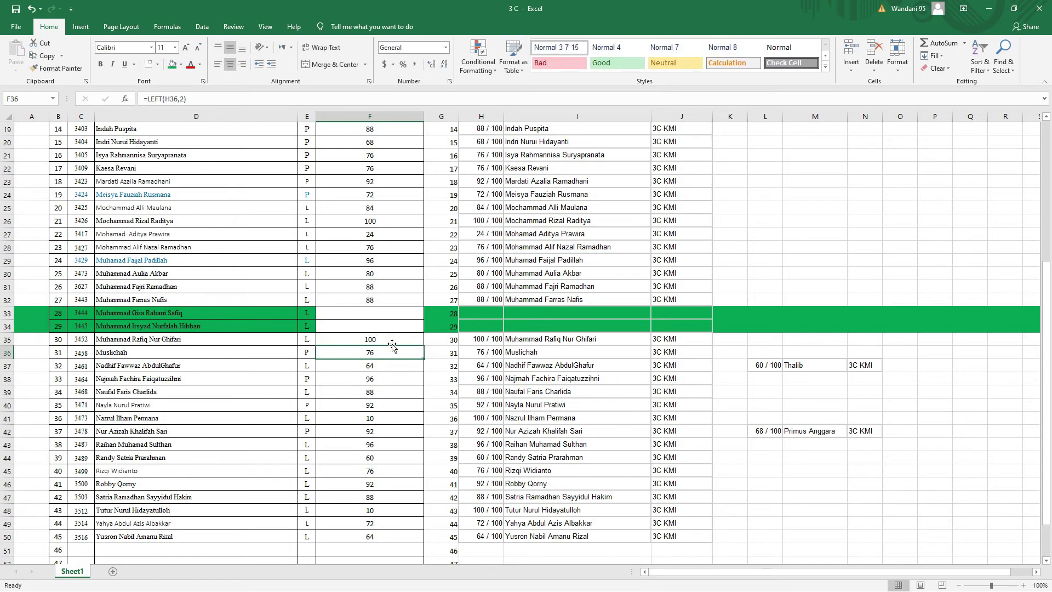
# Replace the truncated scores in F41 and F48 with 100, and check the last scores down to F50.
pyautogui.scroll(-1, 392, 339)
pyautogui.click(384, 380)
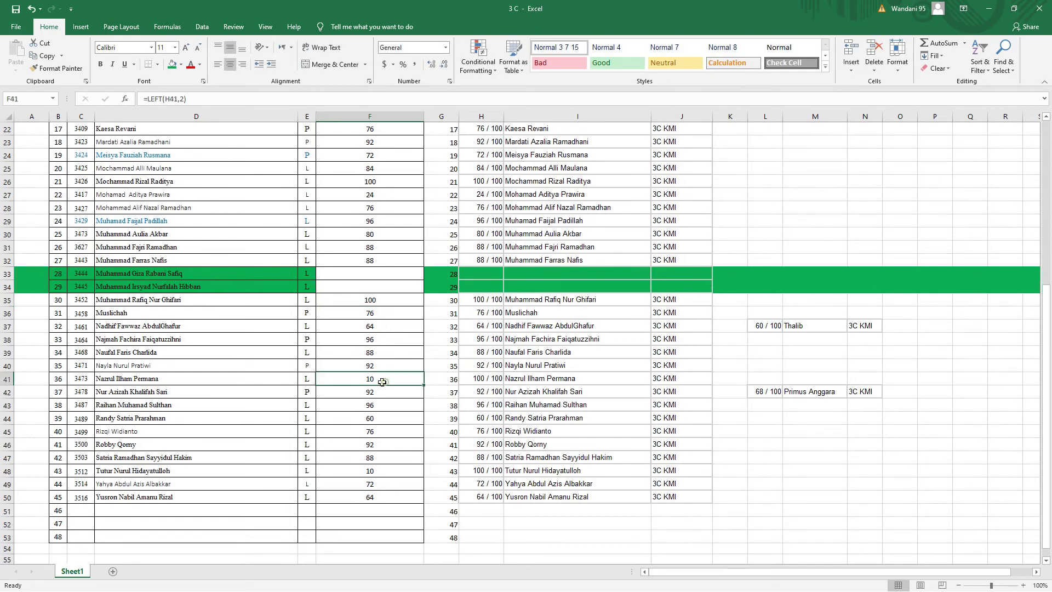
pyautogui.write('10')
pyautogui.press('Return')
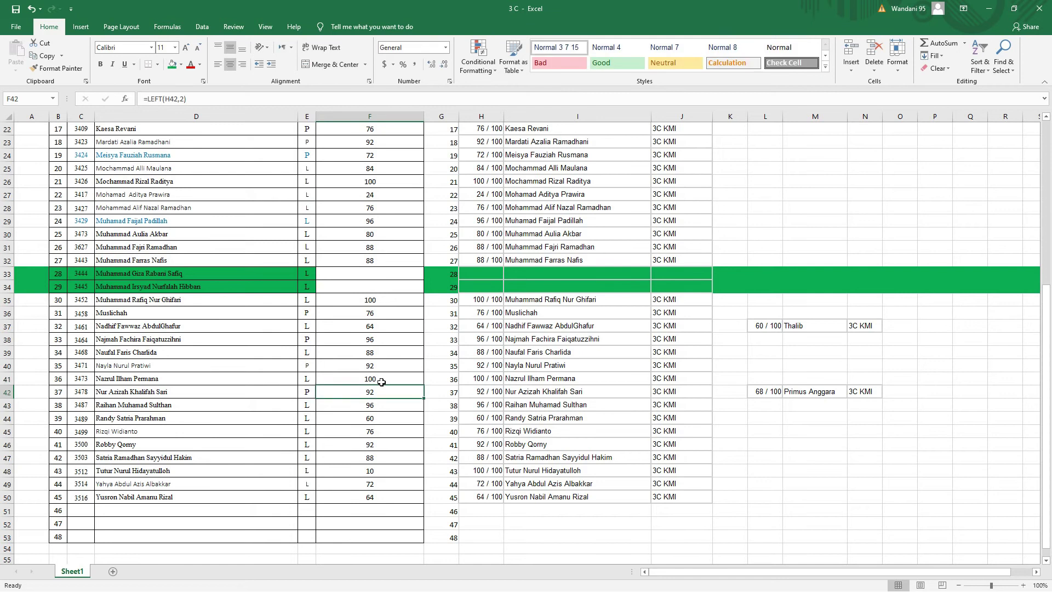
pyautogui.scroll(-1, 438, 437)
pyautogui.click(393, 431)
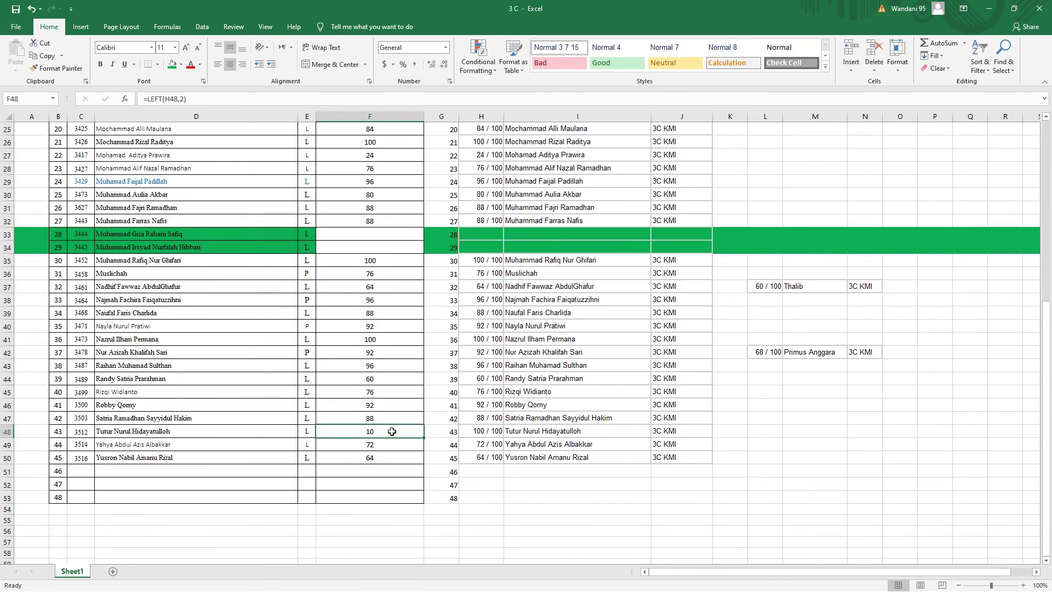
pyautogui.write('10')
pyautogui.press('Return')
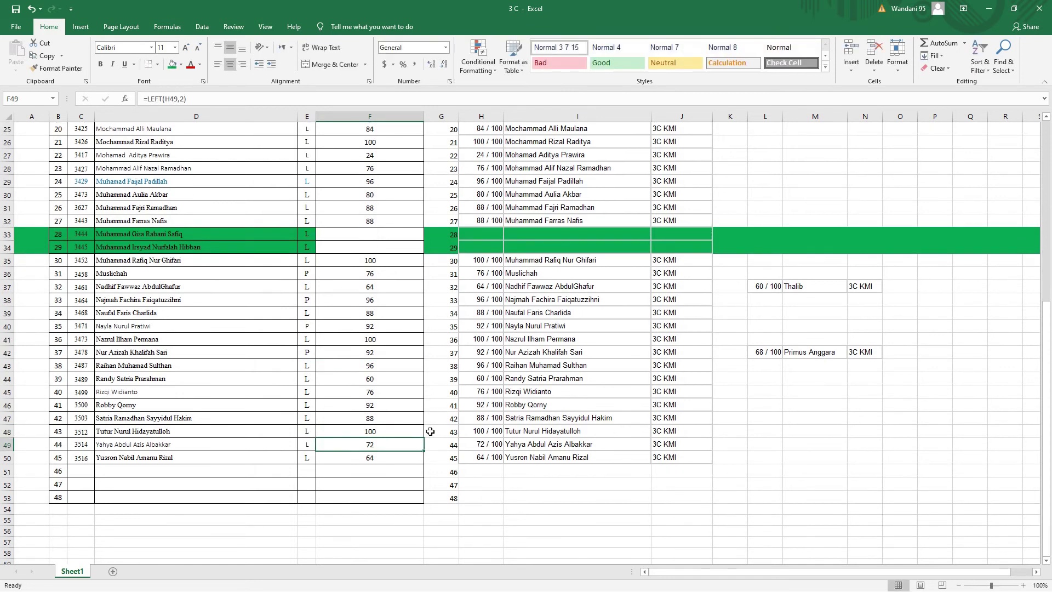
pyautogui.click(486, 432)
pyautogui.click(376, 435)
pyautogui.click(375, 444)
pyautogui.click(374, 457)
# Insert an empty column G between the class list and the response entries, and narrow it.
pyautogui.scroll(4, 445, 397)
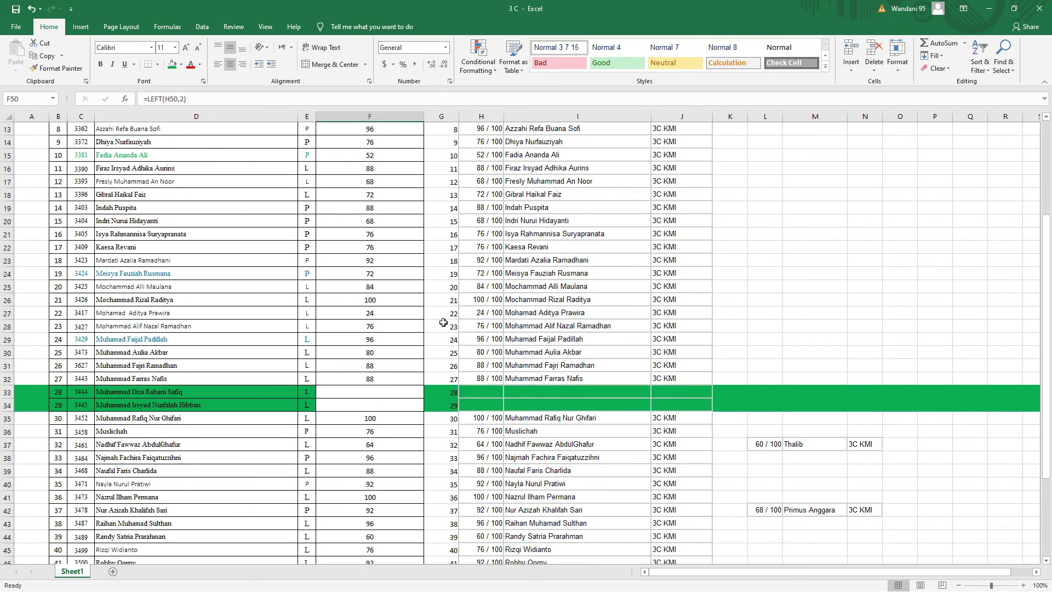
pyautogui.scroll(4, 453, 253)
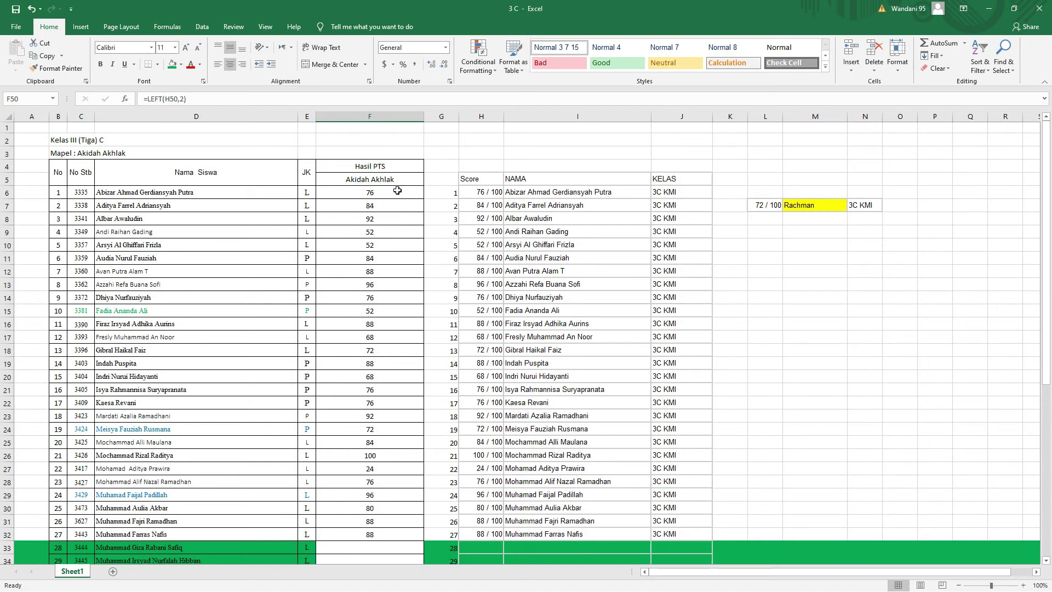
pyautogui.click(442, 116)
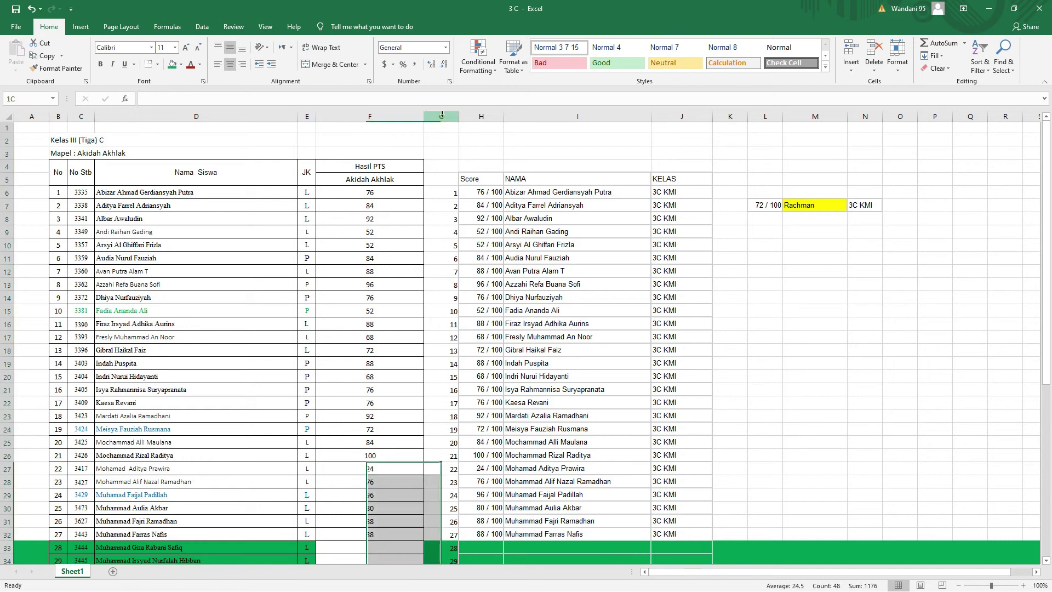
pyautogui.rightClick(441, 117)
pyautogui.click(469, 194)
pyautogui.click(441, 194)
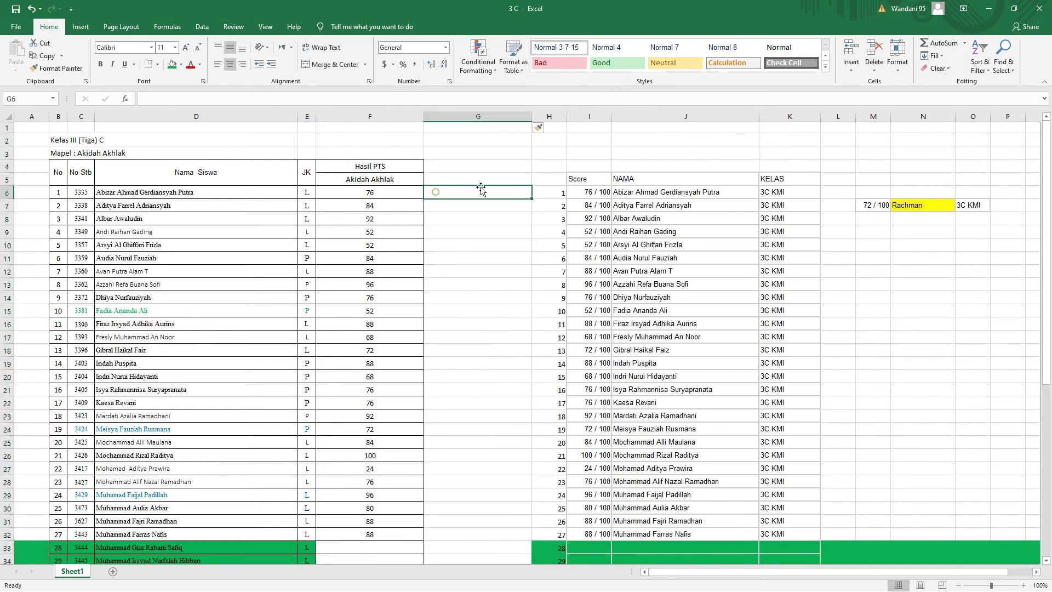
pyautogui.moveTo(526, 116); pyautogui.dragTo(479, 116)
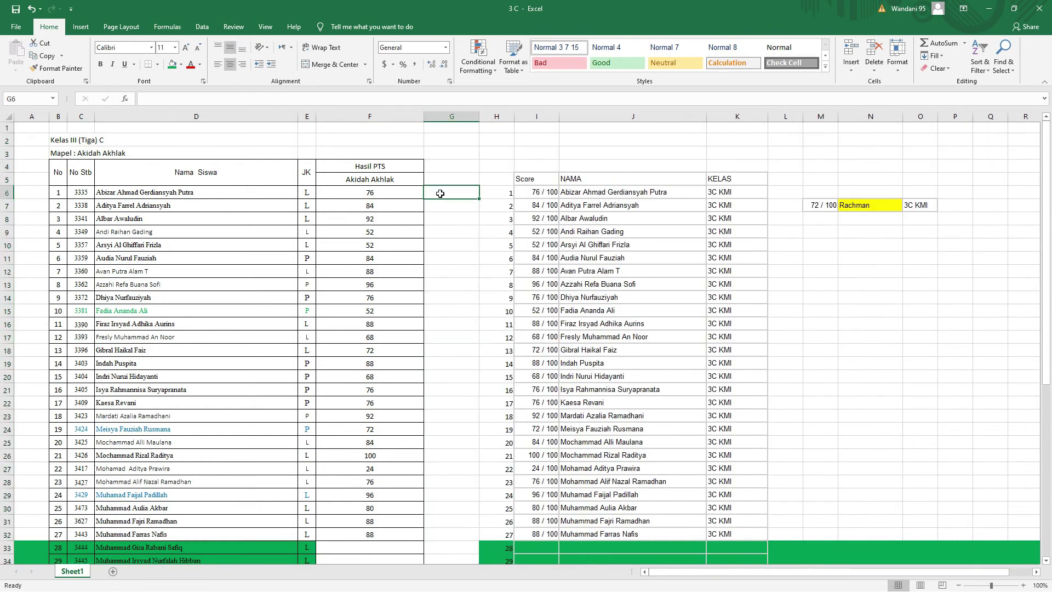
# Enter the first four scores manually in G6:G9 as 76, 84, 92 and 52.
pyautogui.write('766')
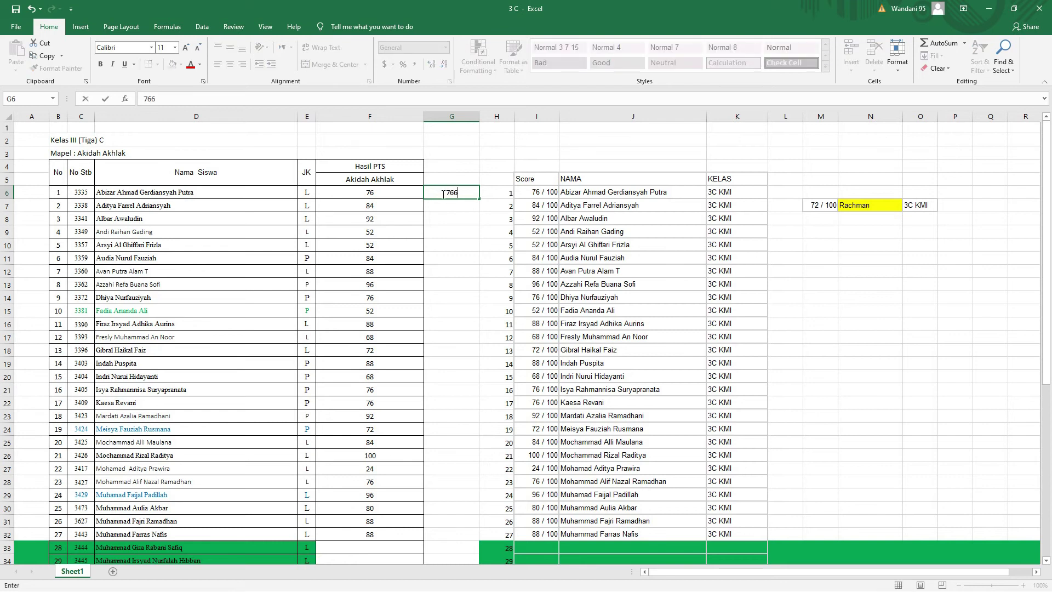
pyautogui.press('Return')
pyautogui.write('54')
pyautogui.press('BackSpace')
pyautogui.write('84')
pyautogui.press('Return')
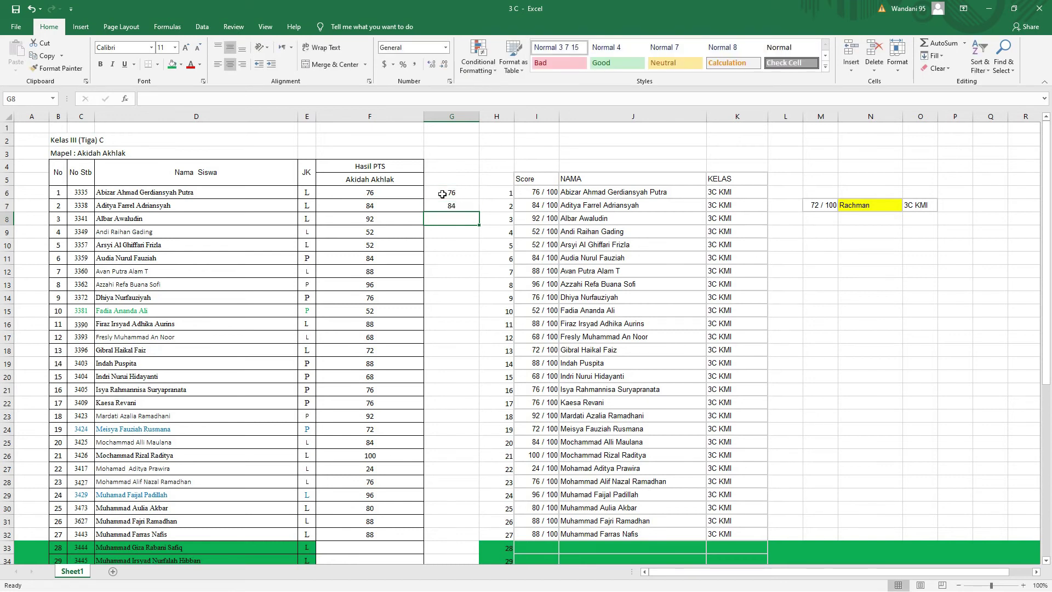
pyautogui.write('92')
pyautogui.press('Return')
pyautogui.write('52')
pyautogui.press('Return')
pyautogui.press('Down')
pyautogui.press('Down')
pyautogui.press('Down')
pyautogui.press('Down')
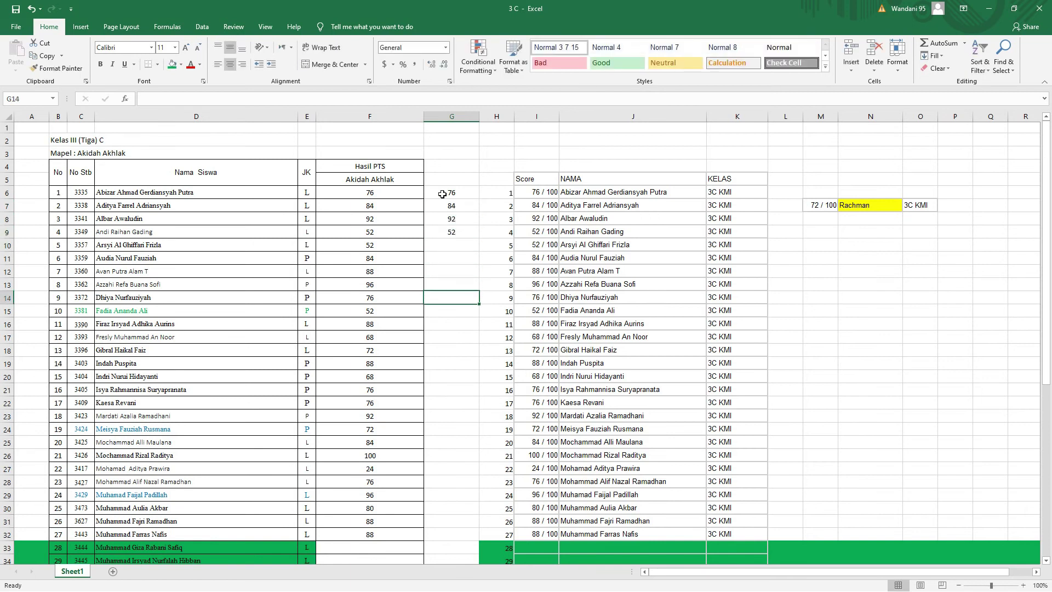
# Delete column G, which holds the manually entered scores, between the class list and the response entries.
pyautogui.click(462, 118)
pyautogui.rightClick(462, 119)
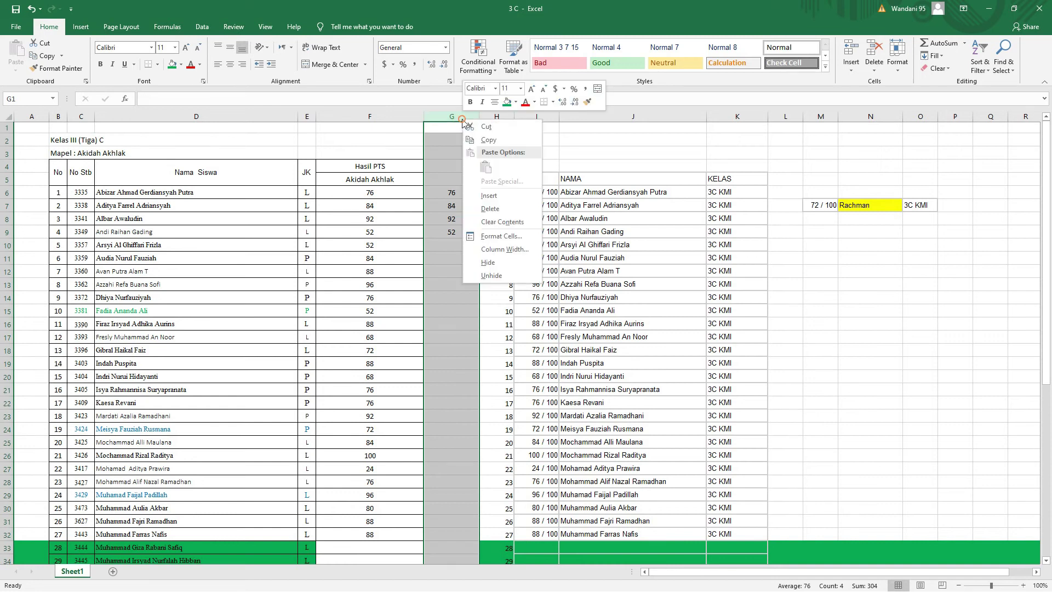
pyautogui.click(489, 209)
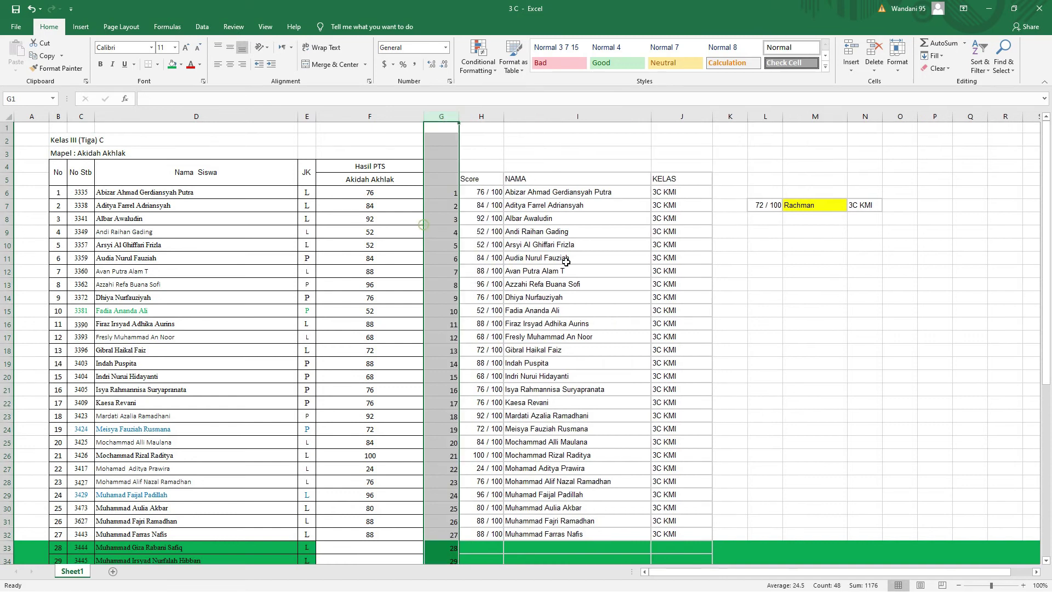
pyautogui.click(790, 284)
# Compare the unmatched response name in M7 with the class list, and examine the green rows 33 and 34 without responses.
pyautogui.scroll(-3, 357, 307)
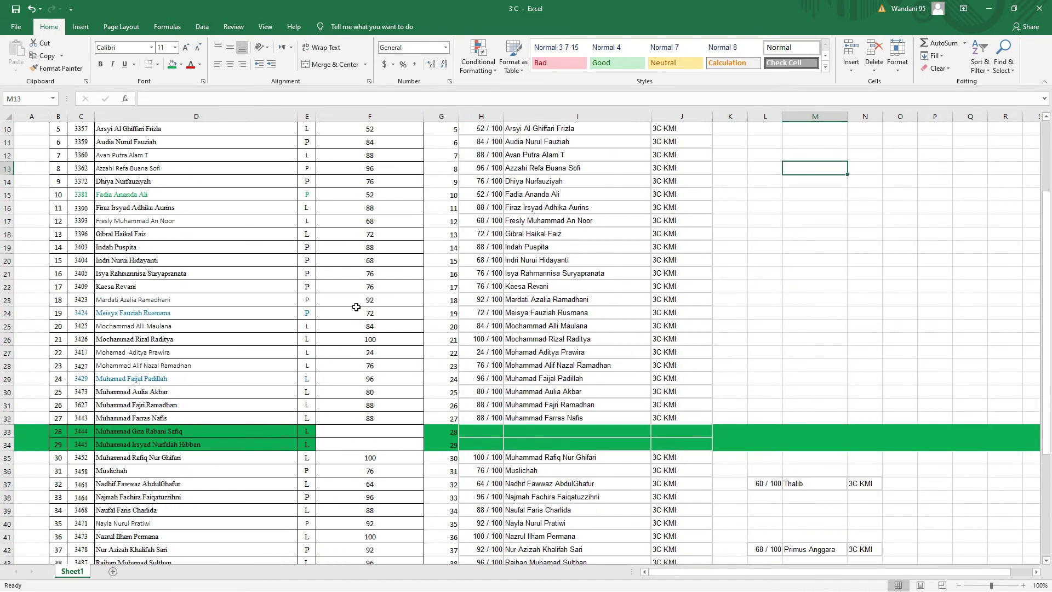
pyautogui.scroll(-2, 356, 307)
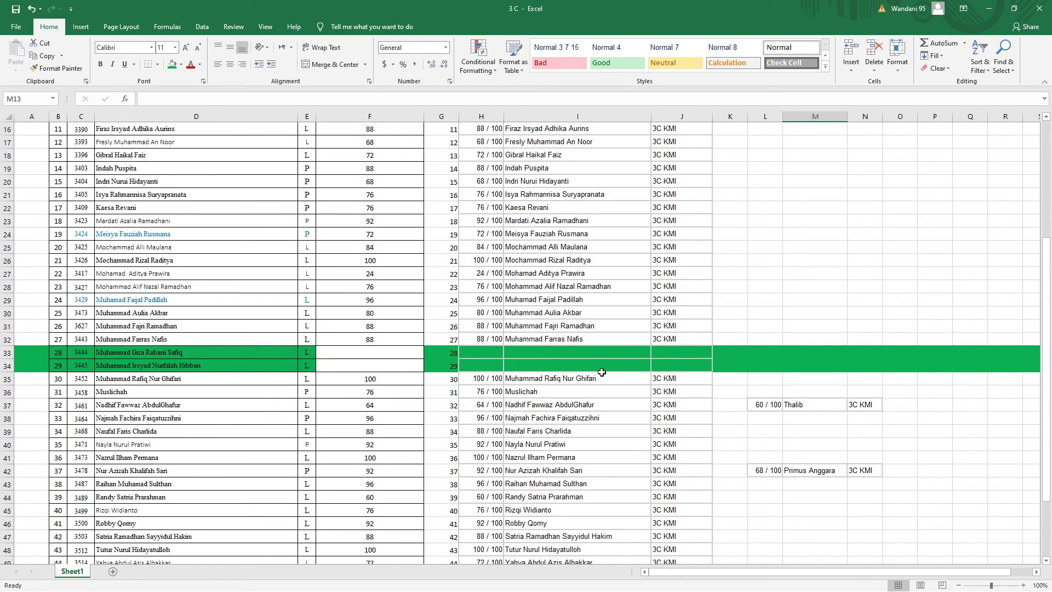
pyautogui.scroll(5, 468, 331)
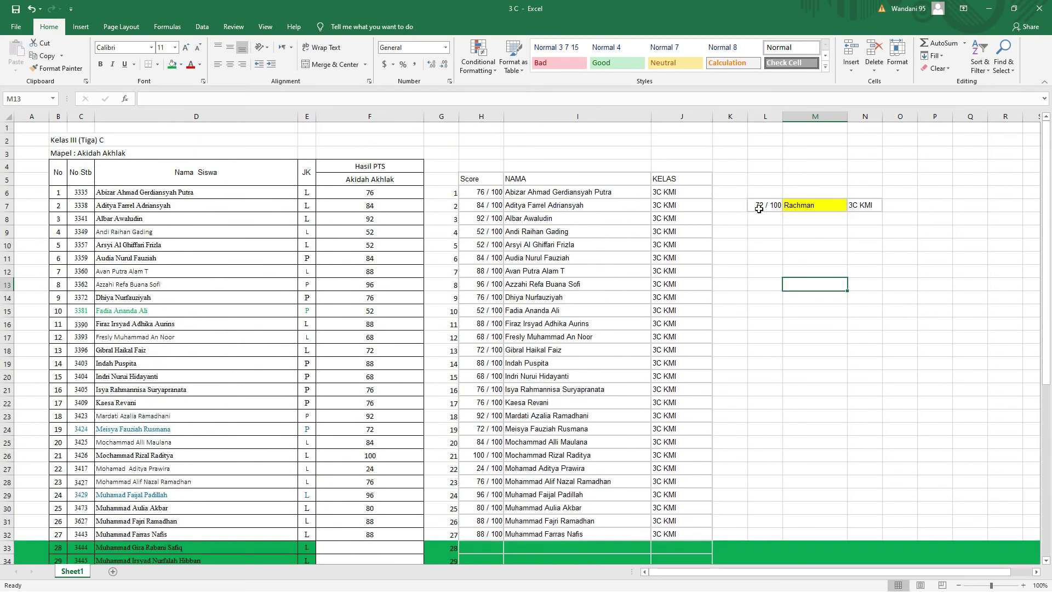
pyautogui.click(798, 205)
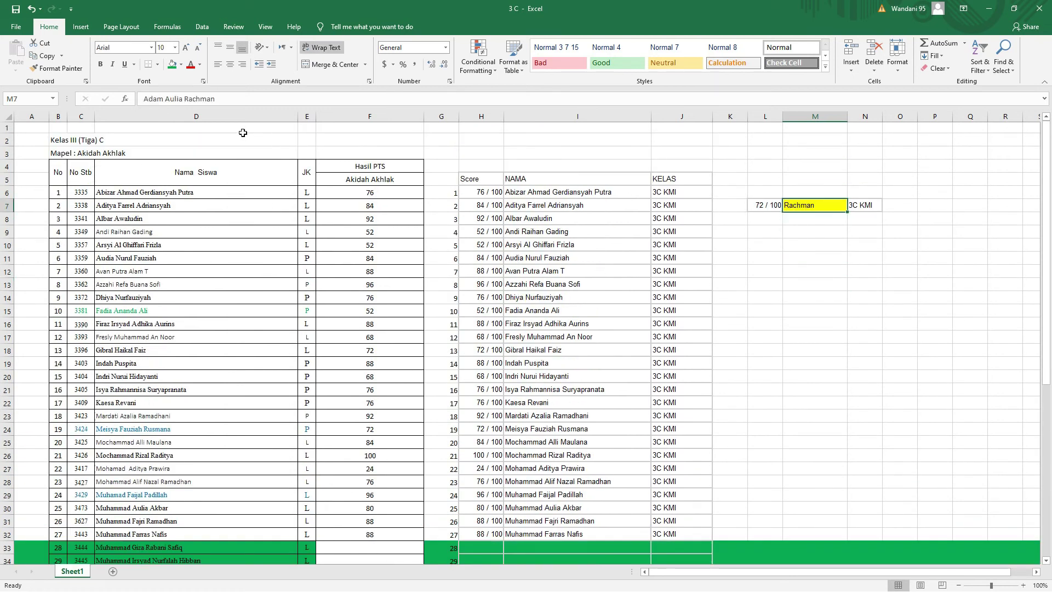
pyautogui.tripleClick(224, 99)
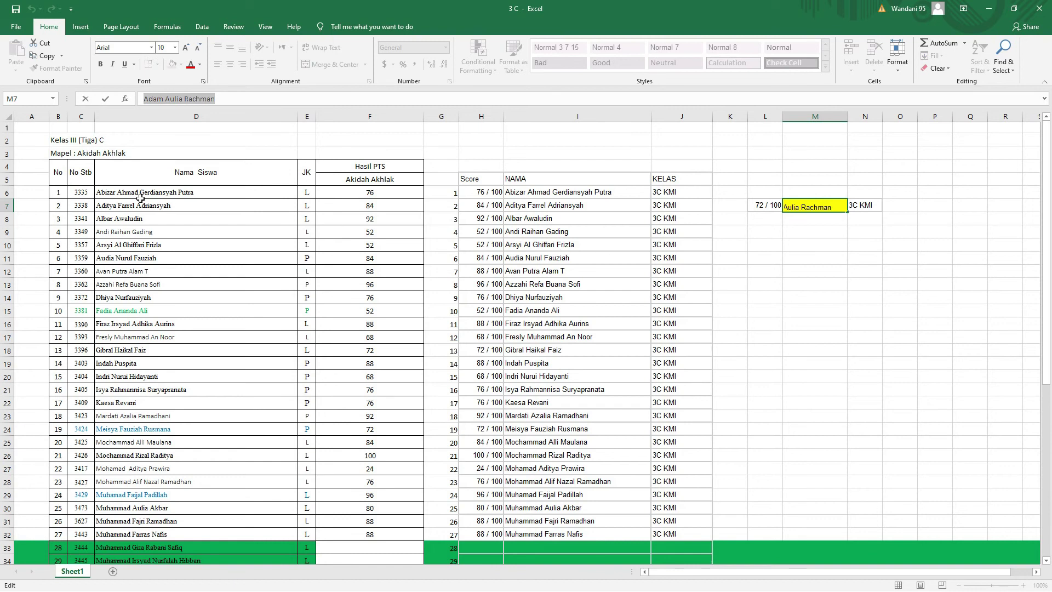
pyautogui.scroll(-5, 826, 227)
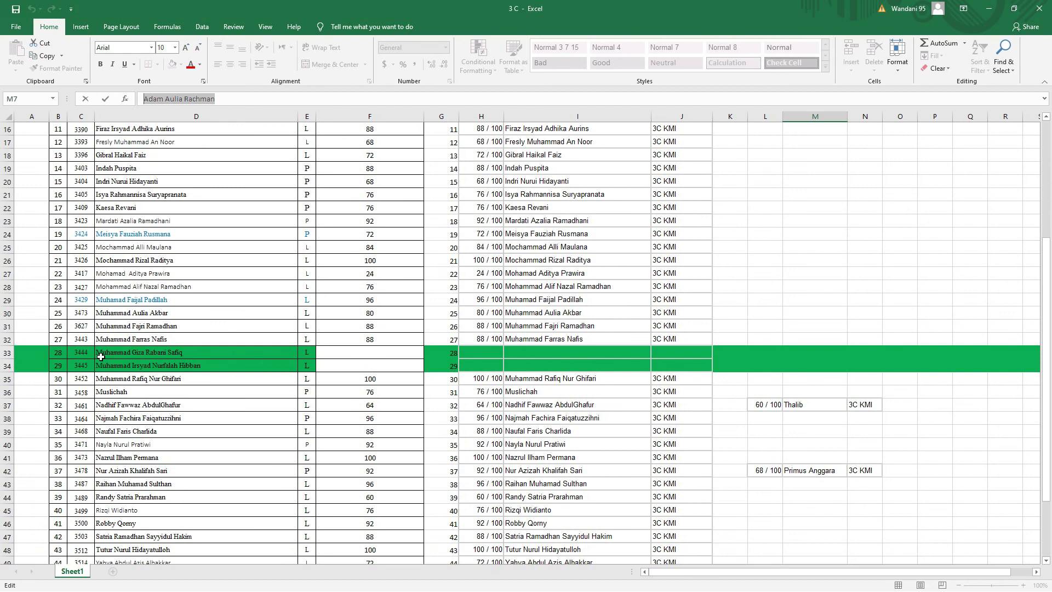
pyautogui.click(557, 352)
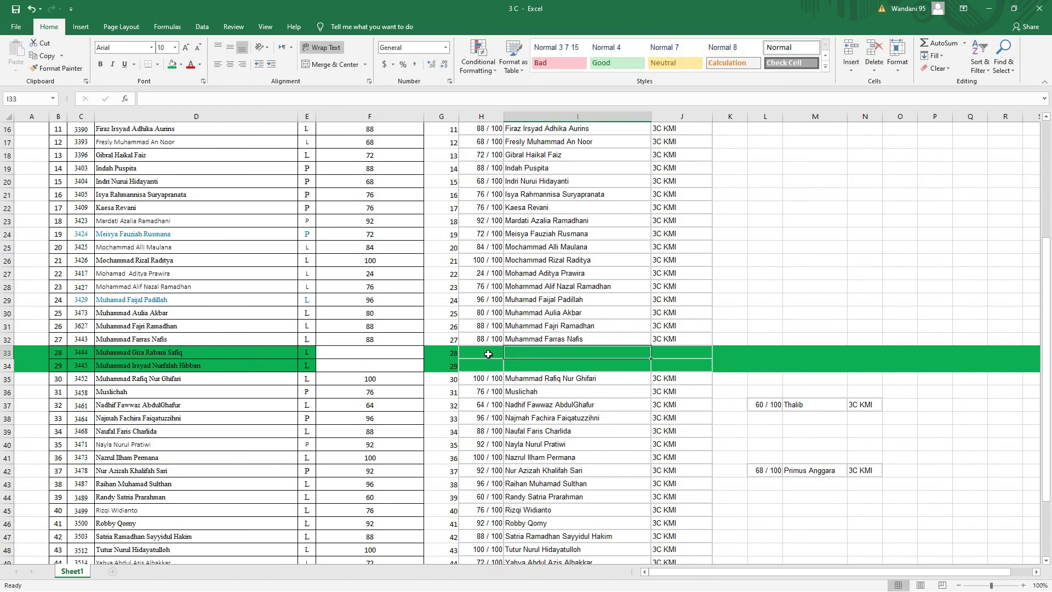
pyautogui.click(170, 355)
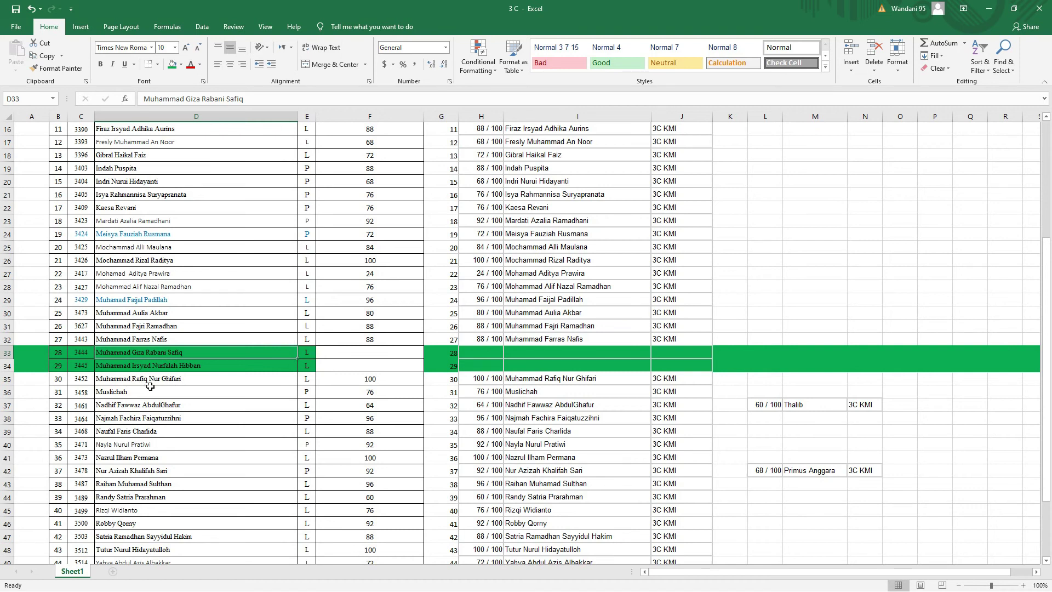
pyautogui.click(166, 367)
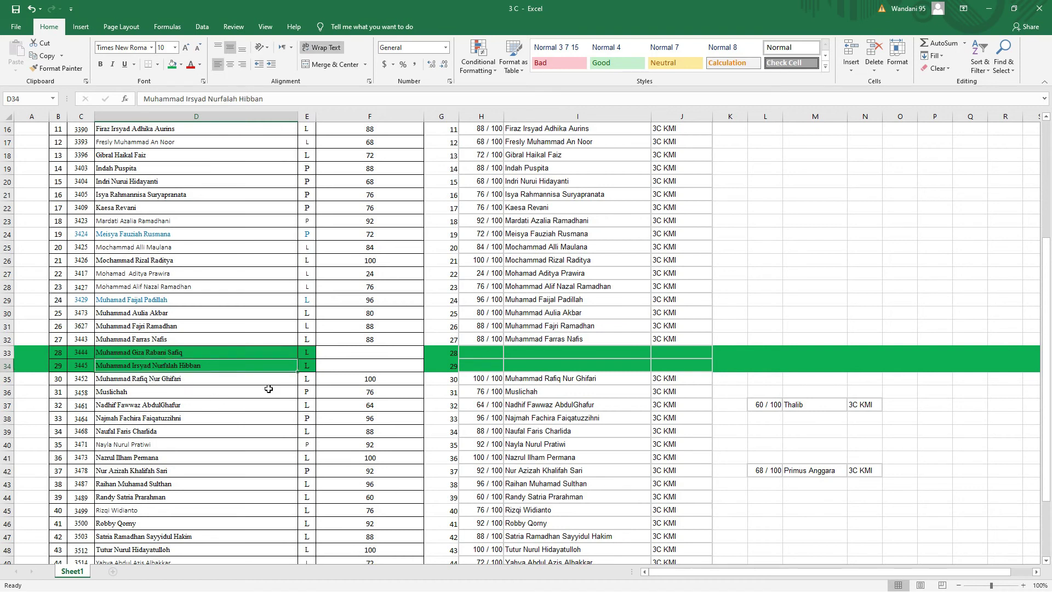
# Compare the full response names in M37 and M42 with the students in the class list.
pyautogui.scroll(-2, 595, 400)
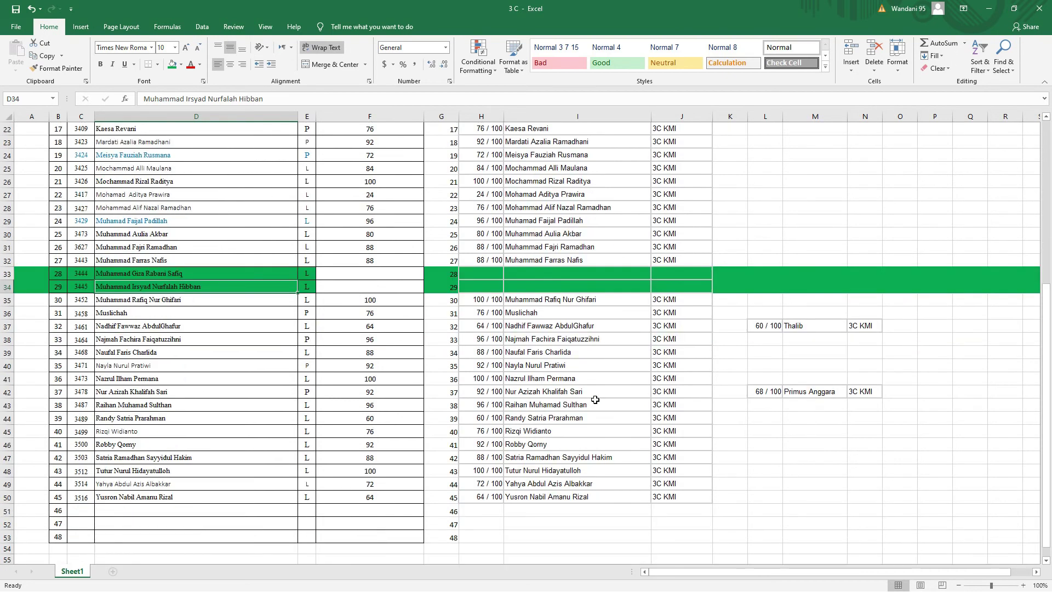
pyautogui.click(796, 326)
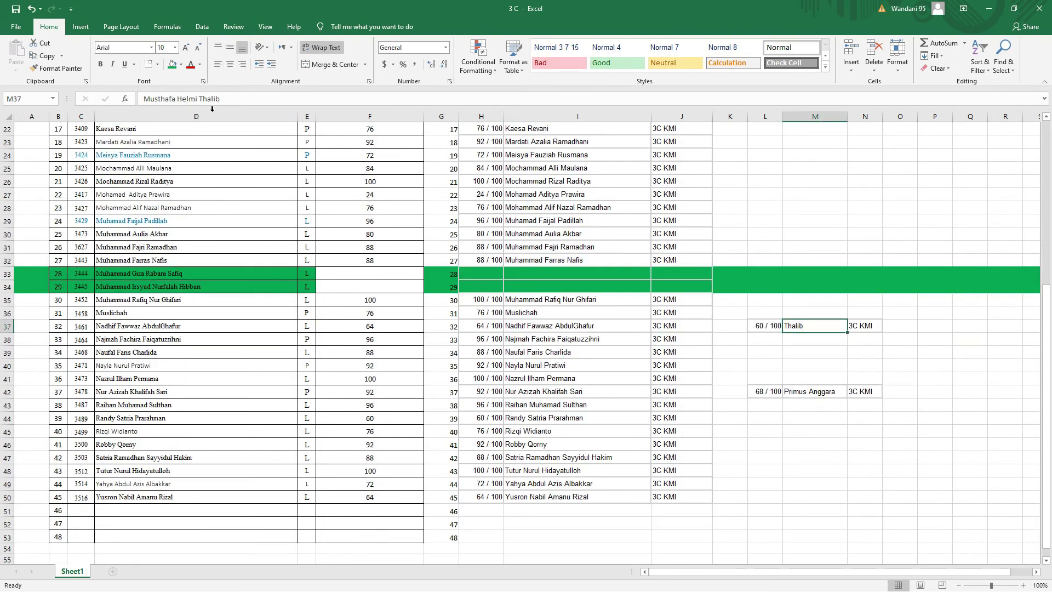
pyautogui.moveTo(236, 101); pyautogui.dragTo(142, 99)
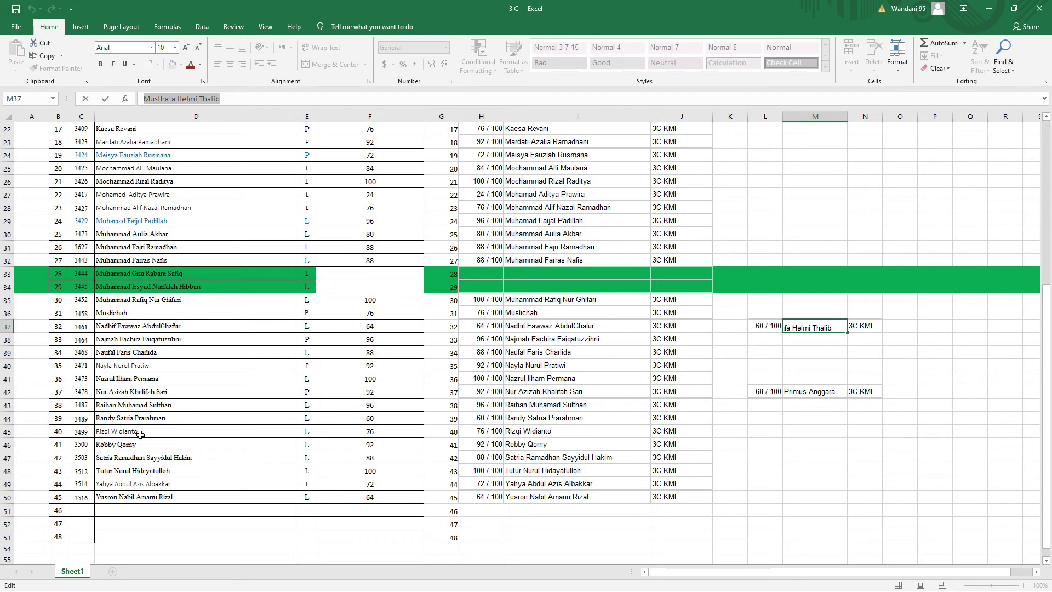
pyautogui.click(807, 385)
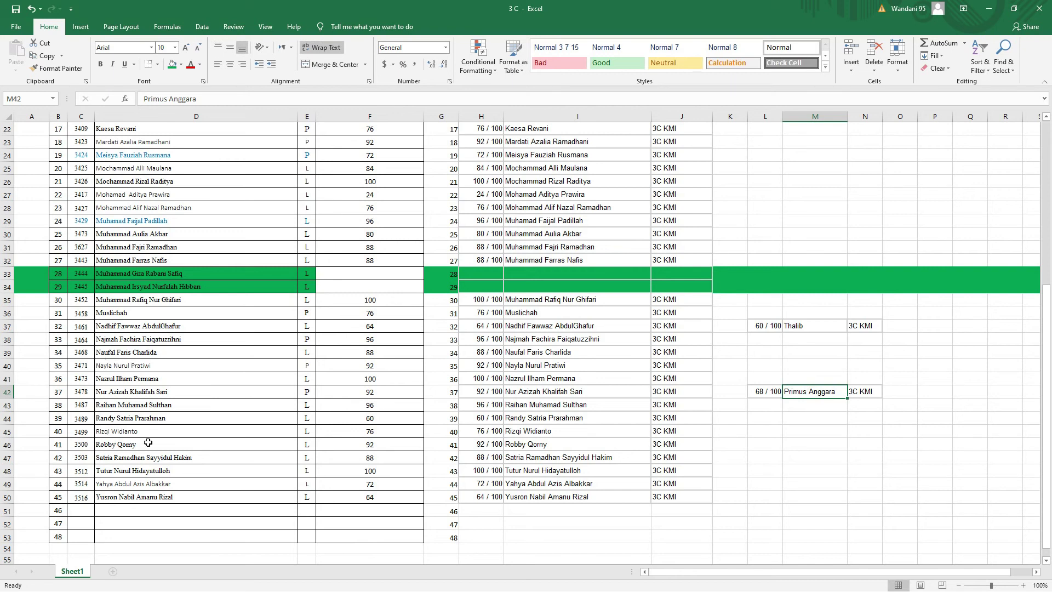
pyautogui.scroll(7, 728, 444)
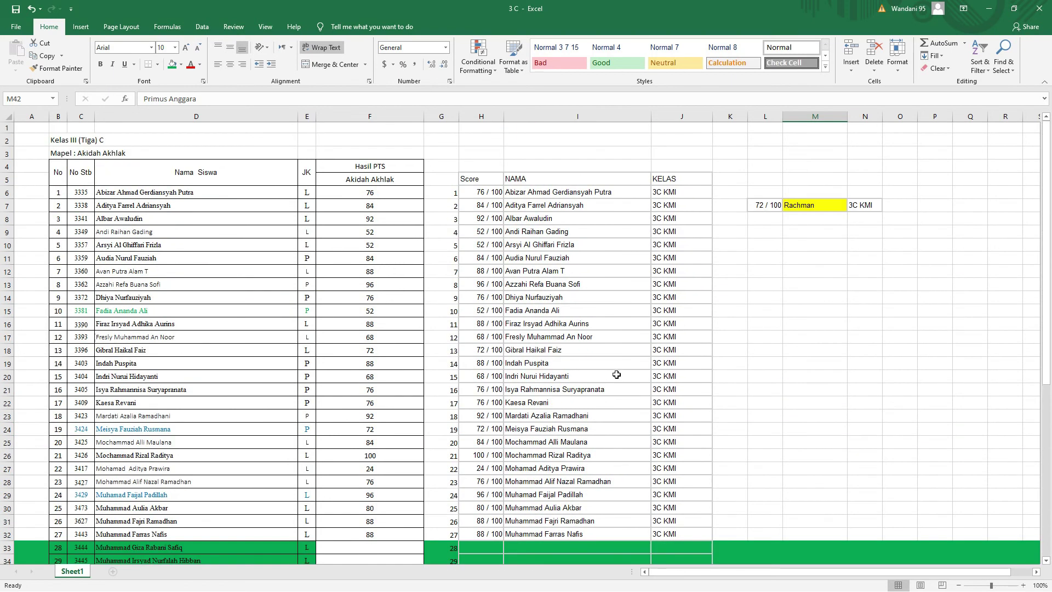
# Examine the LEFT formulas in F10:F14 and review the Akidah Akhlak scores in column F against the response columns.
pyautogui.moveTo(450, 116); pyautogui.dragTo(671, 127)
pyautogui.click(383, 248)
pyautogui.click(383, 256)
pyautogui.click(383, 270)
pyautogui.click(384, 283)
pyautogui.click(386, 298)
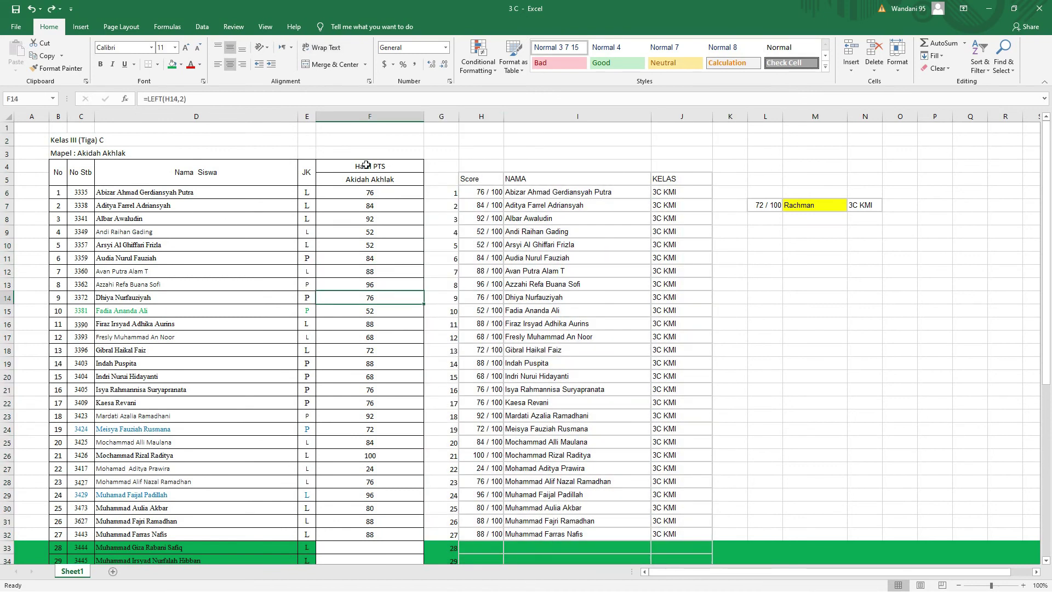
pyautogui.scroll(-4, 329, 194)
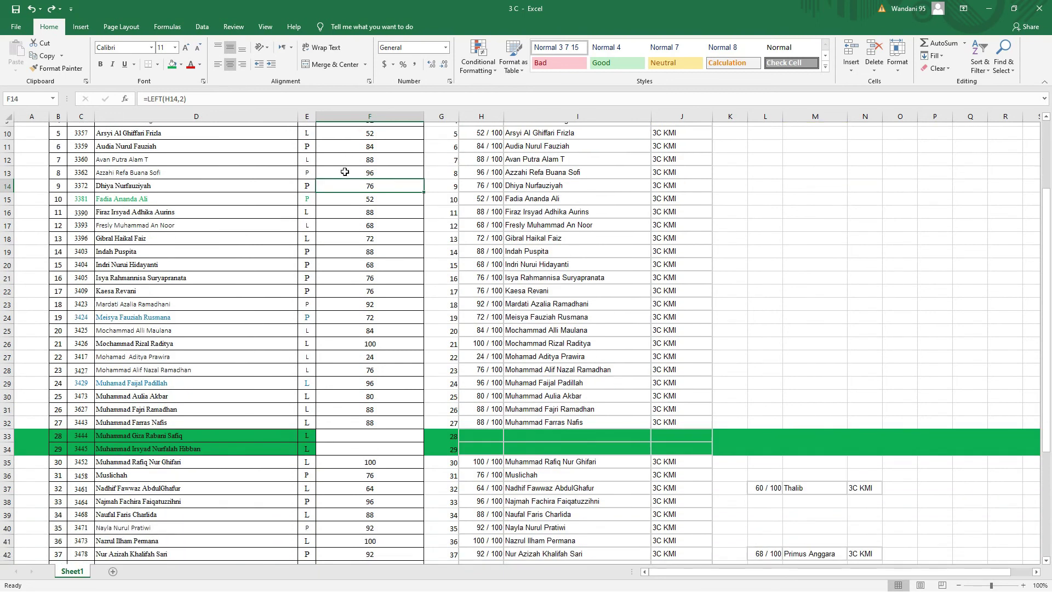
pyautogui.scroll(4, 332, 256)
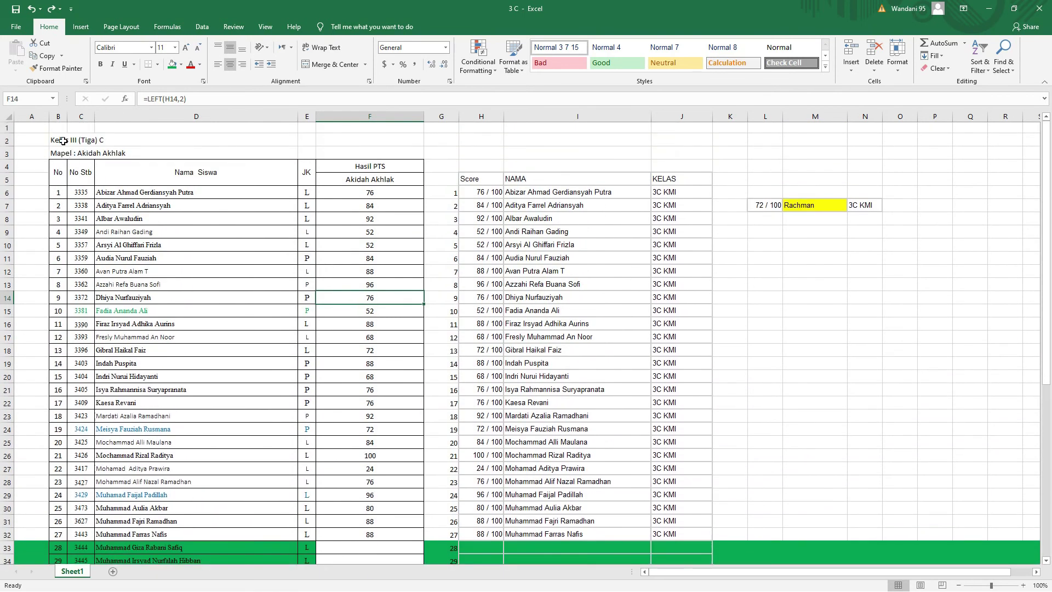
pyautogui.scroll(-4, 378, 187)
pyautogui.scroll(4, 384, 187)
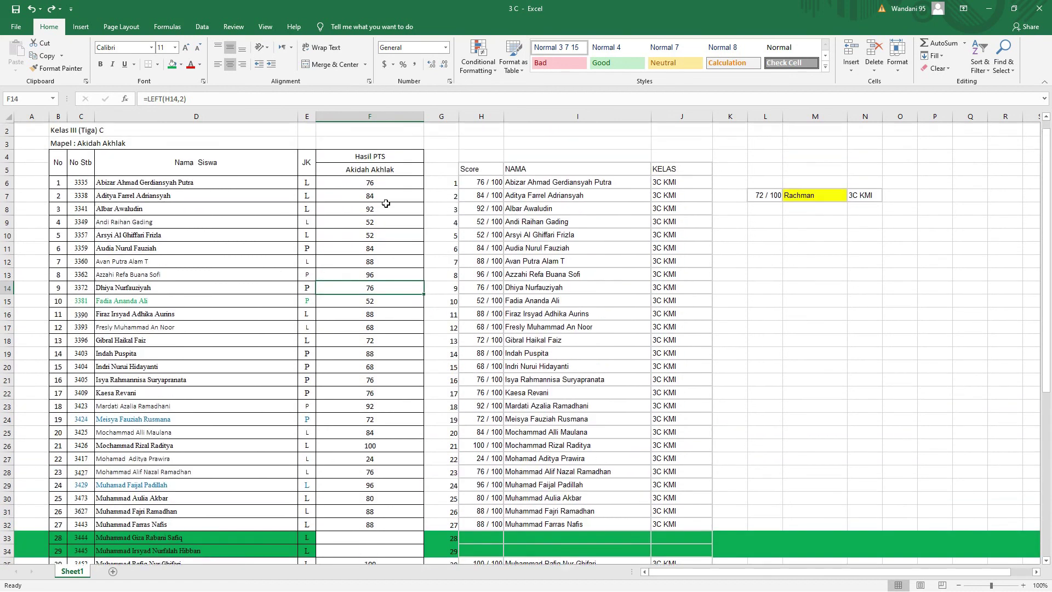
# Add a second worksheet and widen its Hasil PTS column F, with the scores F6:F50 selected on Sheet1.
pyautogui.click(113, 571)
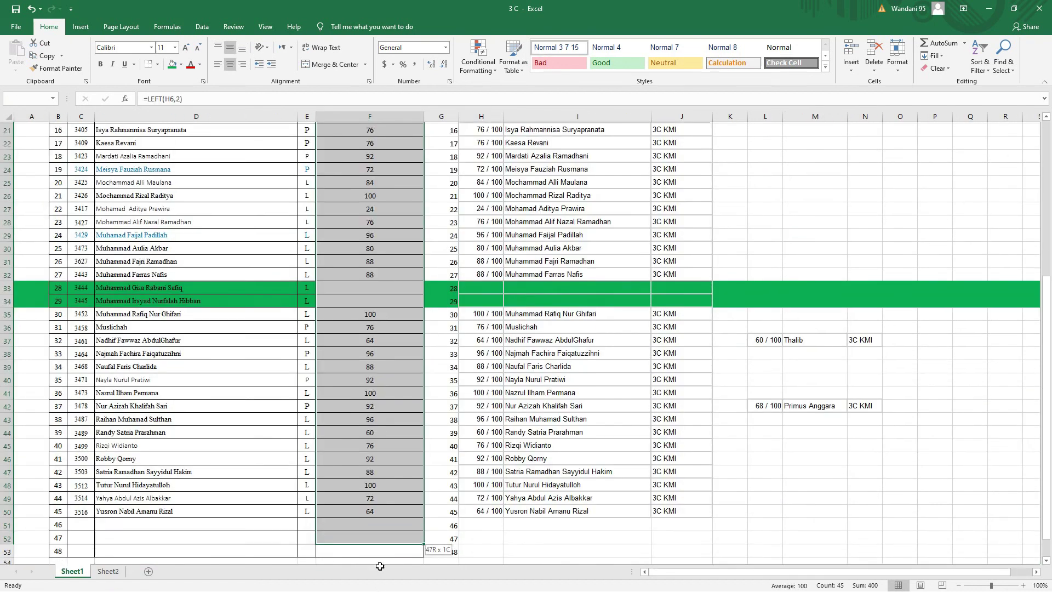
pyautogui.moveTo(381, 565); pyautogui.dragTo(376, 499)
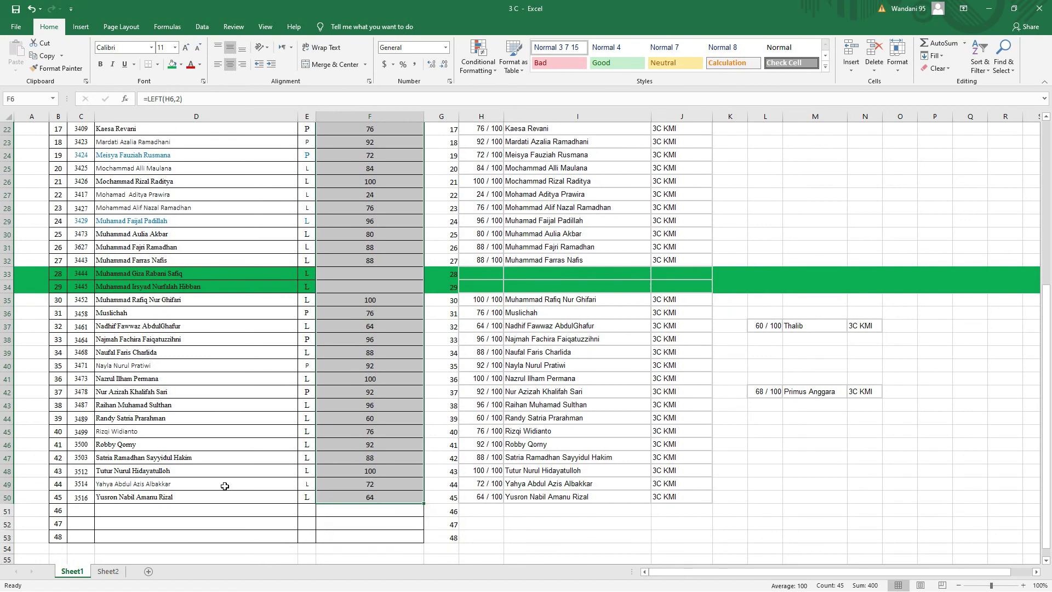
pyautogui.click(108, 571)
pyautogui.click(355, 212)
pyautogui.moveTo(338, 116); pyautogui.dragTo(361, 117)
pyautogui.click(321, 201)
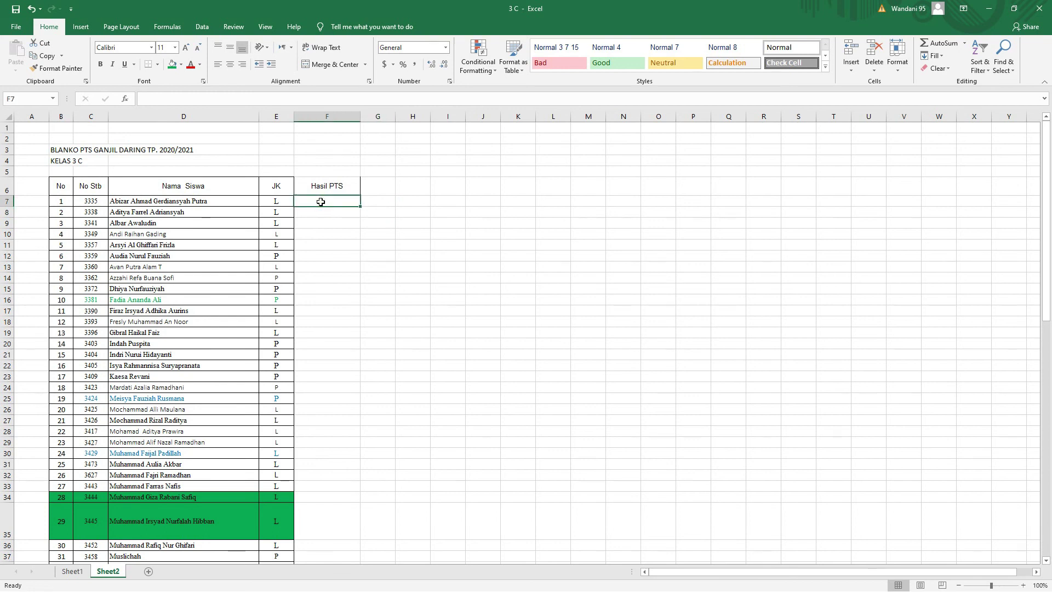
pyautogui.rightClick(320, 202)
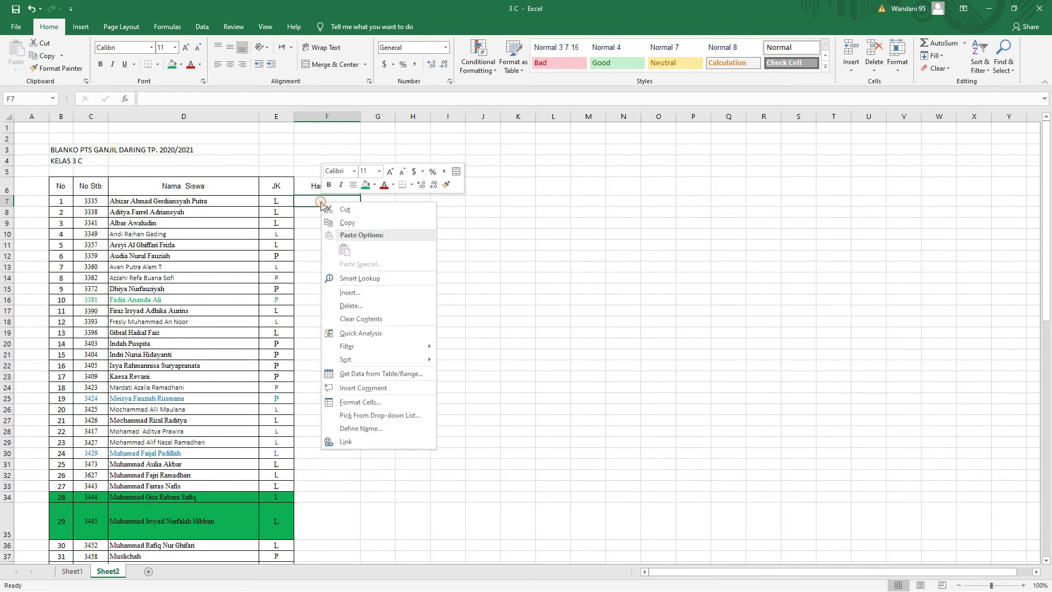
pyautogui.rightClick(342, 202)
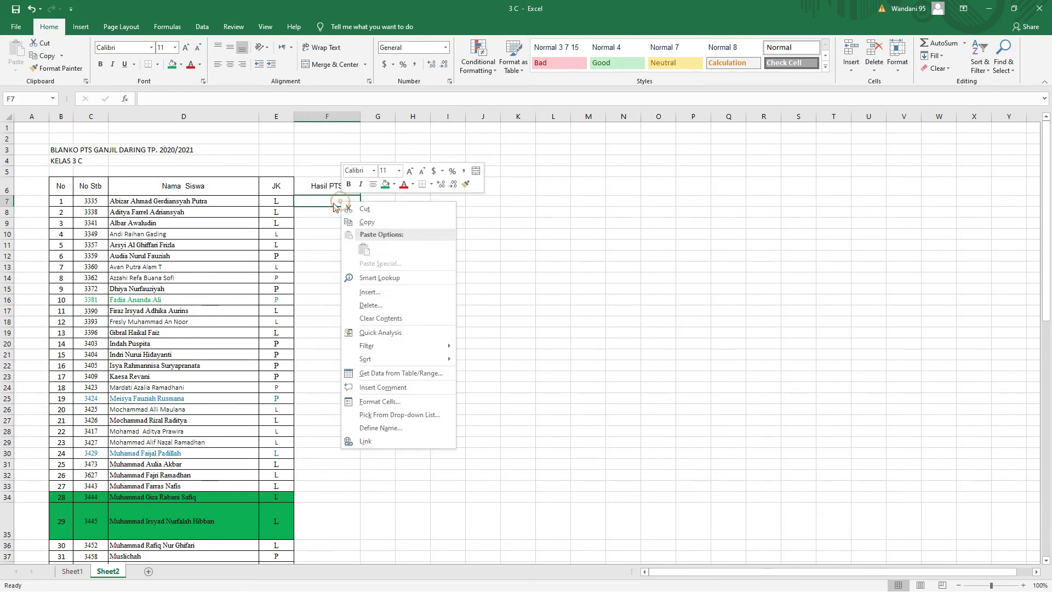
pyautogui.press('Escape')
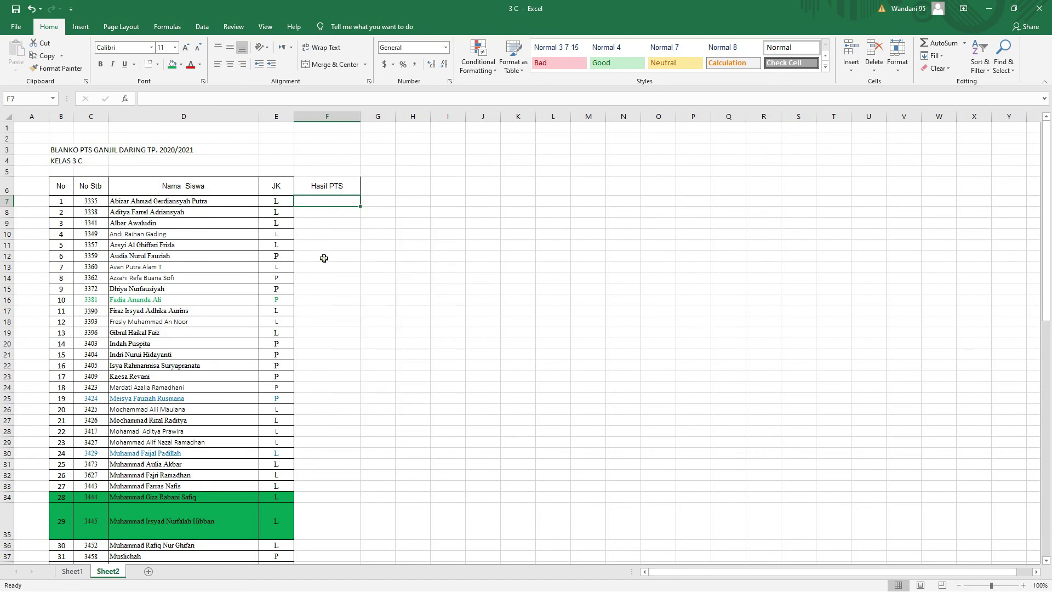
# Copy the scores F6:F50 from Sheet1 and paste them as values only into Sheet2 starting at F7.
pyautogui.click(328, 202)
pyautogui.click(72, 572)
pyautogui.scroll(5, 458, 282)
pyautogui.scroll(2, 450, 286)
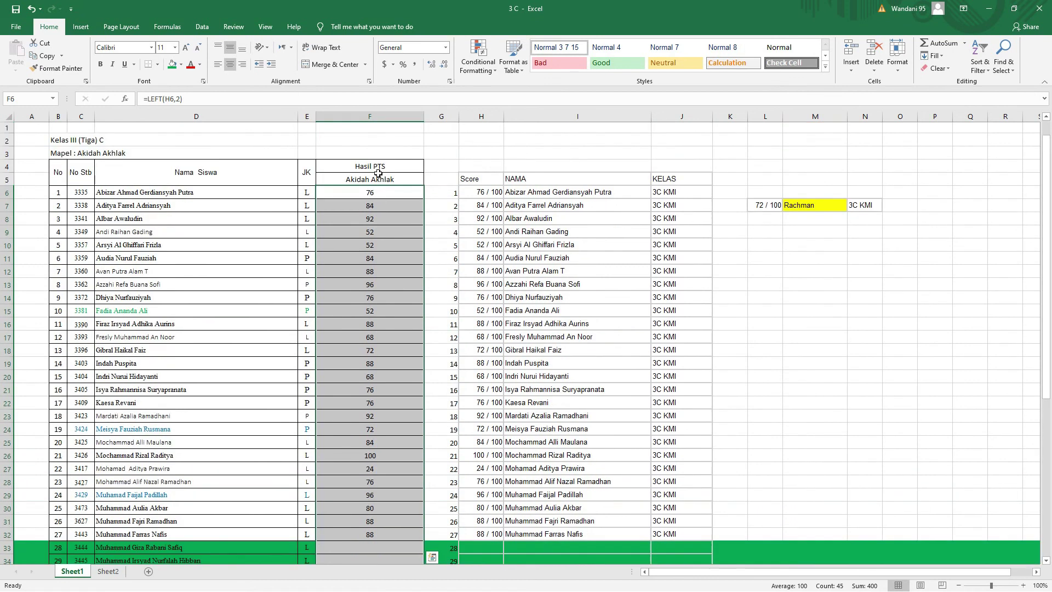
pyautogui.hotkey('ctrl', 'c')
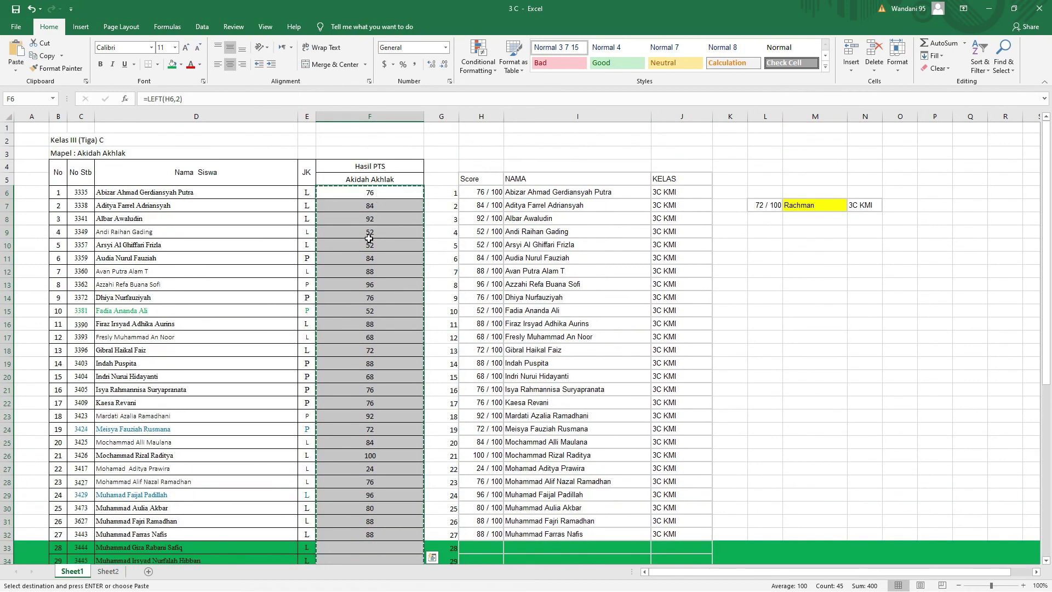
pyautogui.click(108, 571)
pyautogui.rightClick(321, 204)
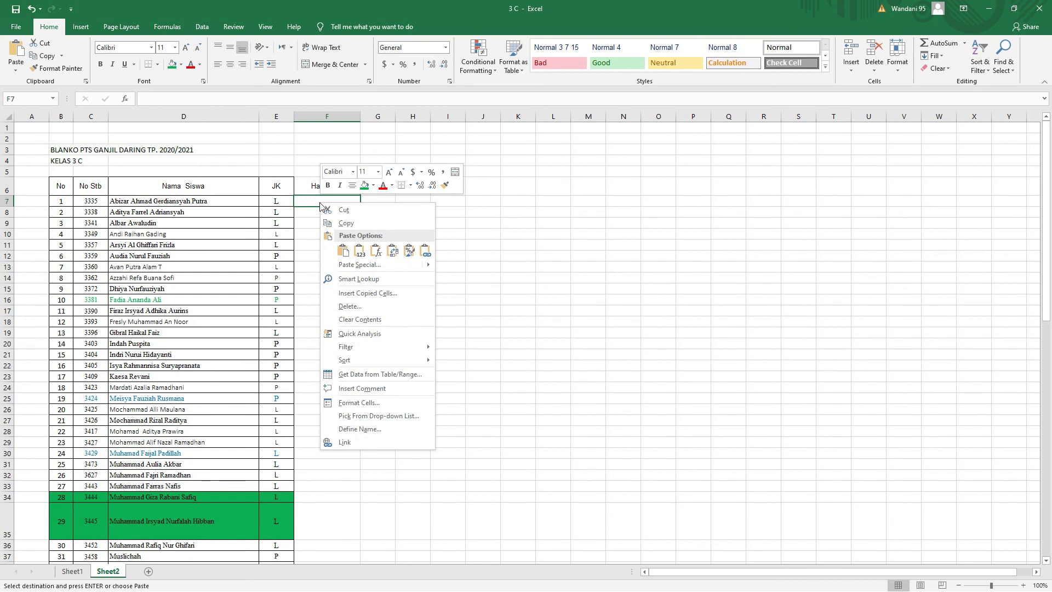
pyautogui.click(359, 252)
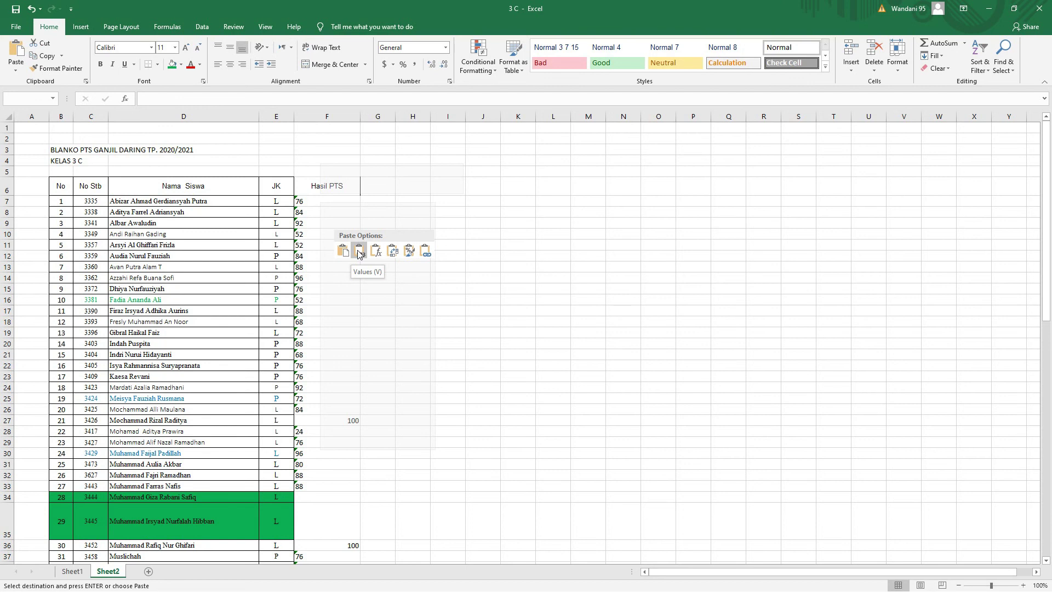
# Center the pasted Hasil PTS scores on Sheet2 horizontally and align them to the middle of their cells.
pyautogui.click(231, 64)
pyautogui.click(229, 52)
pyautogui.click(413, 228)
# Apply all borders to the Hasil PTS column F6:F51 on Sheet2.
pyautogui.moveTo(327, 181); pyautogui.dragTo(341, 539)
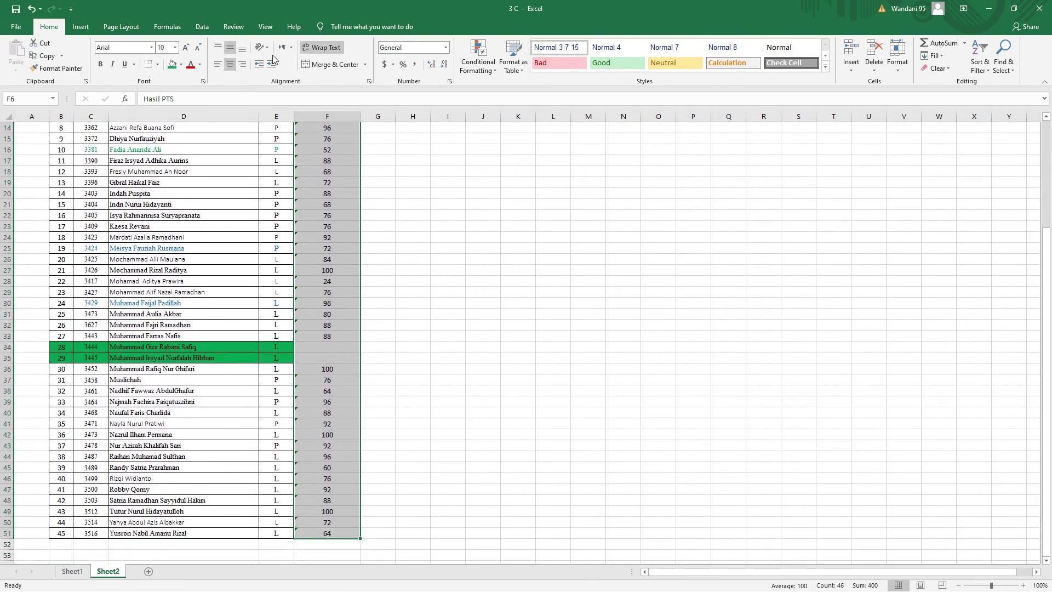
pyautogui.click(157, 64)
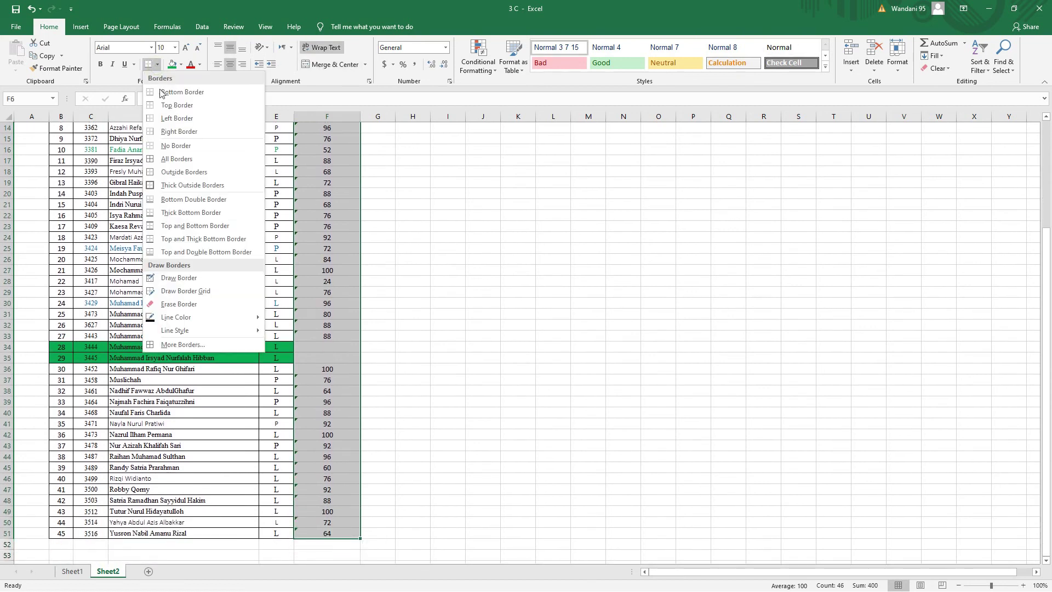
pyautogui.click(176, 158)
pyautogui.scroll(5, 384, 247)
pyautogui.click(412, 237)
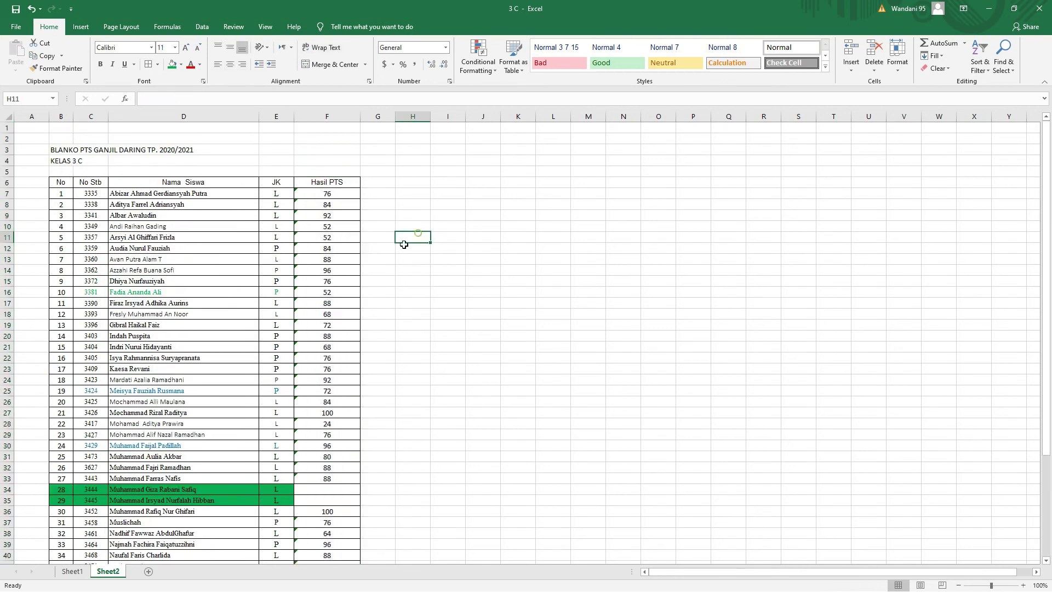
# Review the completed class 3 C list on Sheet2, including the score cells of the green rows 34 and 35.
pyautogui.scroll(-7, 331, 284)
pyautogui.click(332, 272)
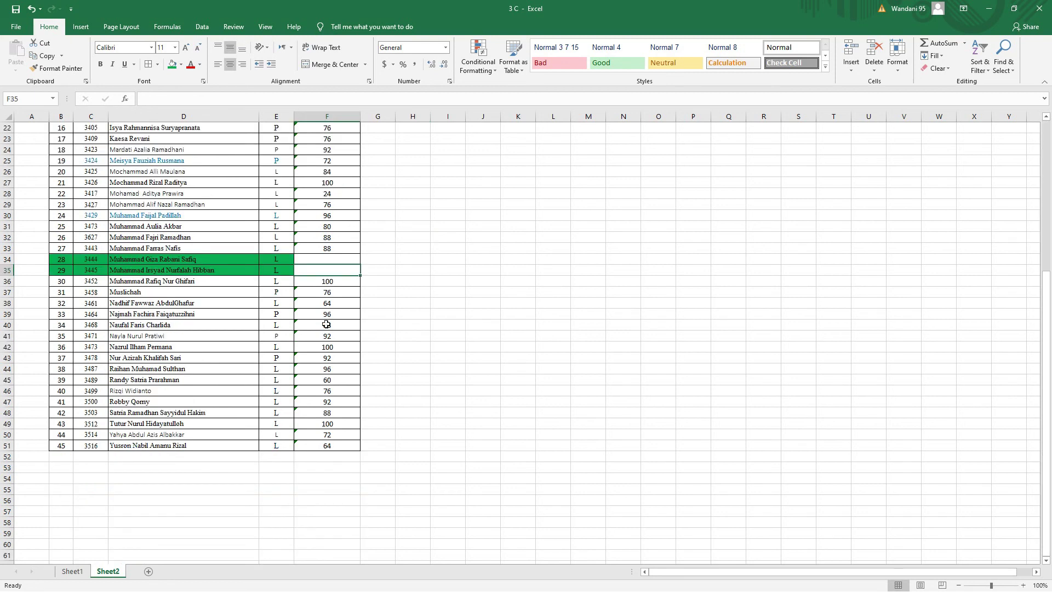
pyautogui.scroll(7, 276, 228)
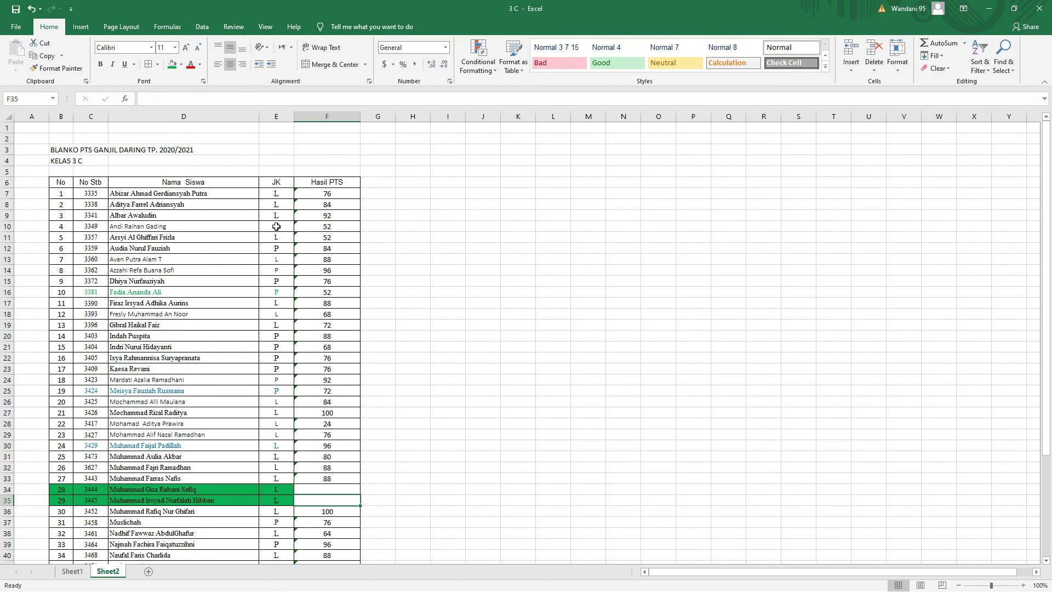
pyautogui.moveTo(61, 188); pyautogui.dragTo(310, 525)
pyautogui.scroll(-3, 414, 369)
pyautogui.click(415, 371)
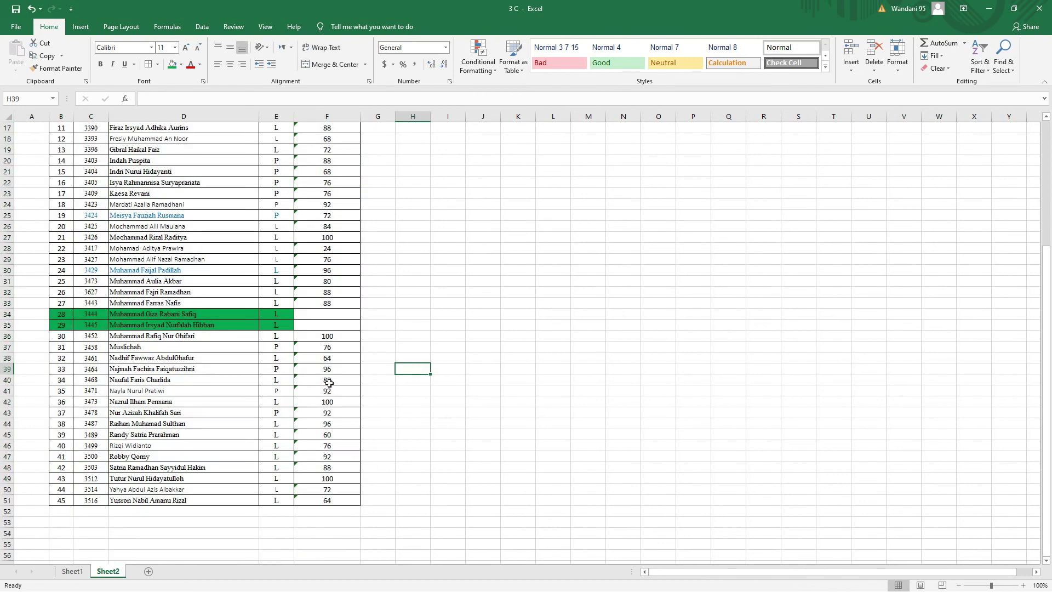
pyautogui.scroll(5, 193, 357)
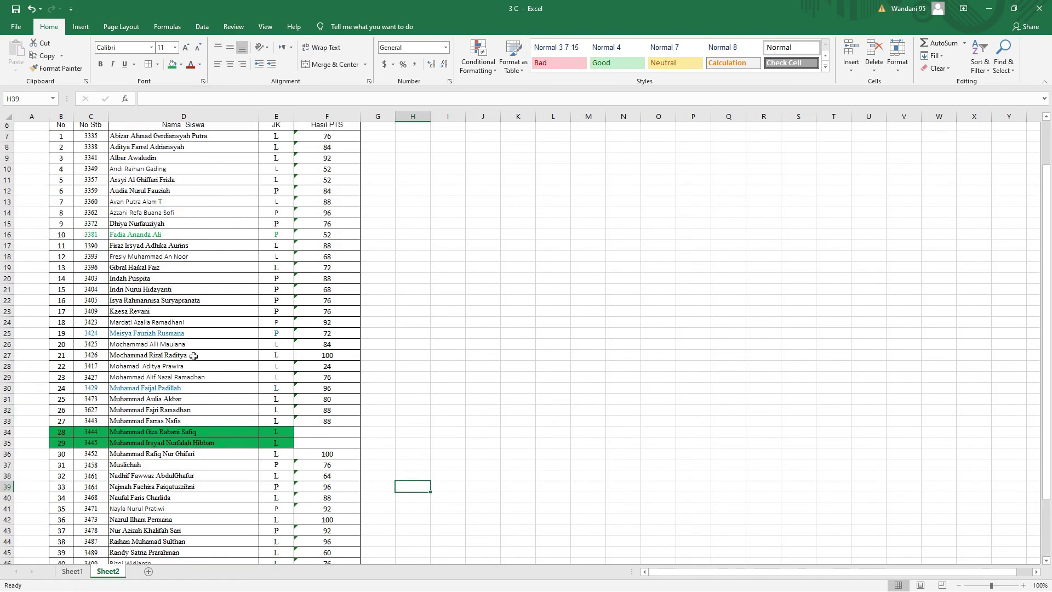